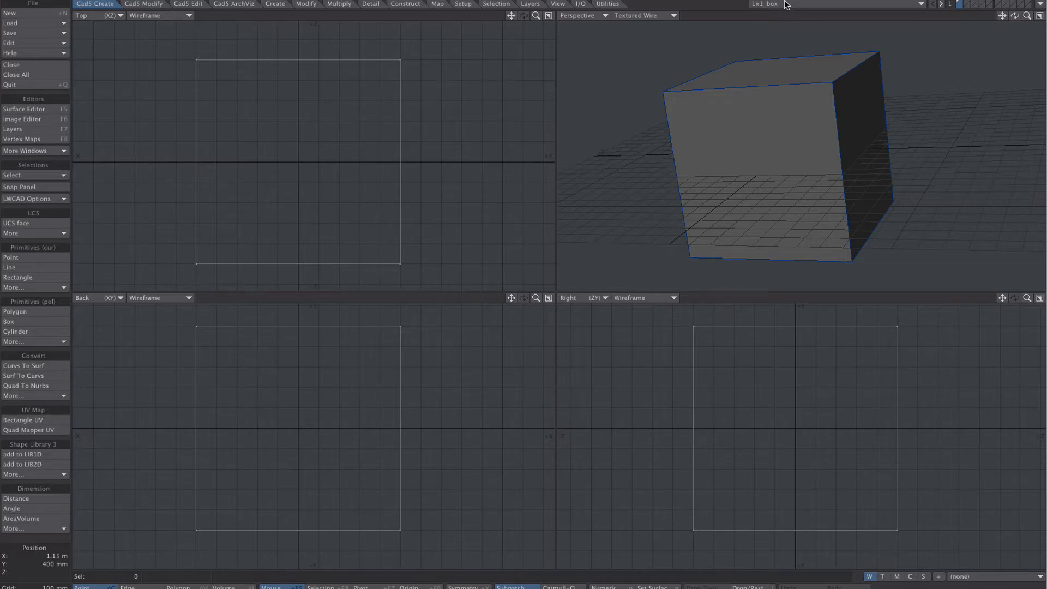
Display the 8bit text object fitted to all viewports and switch to LightWave Layout.
click(790, 3)
click(785, 16)
key(a)
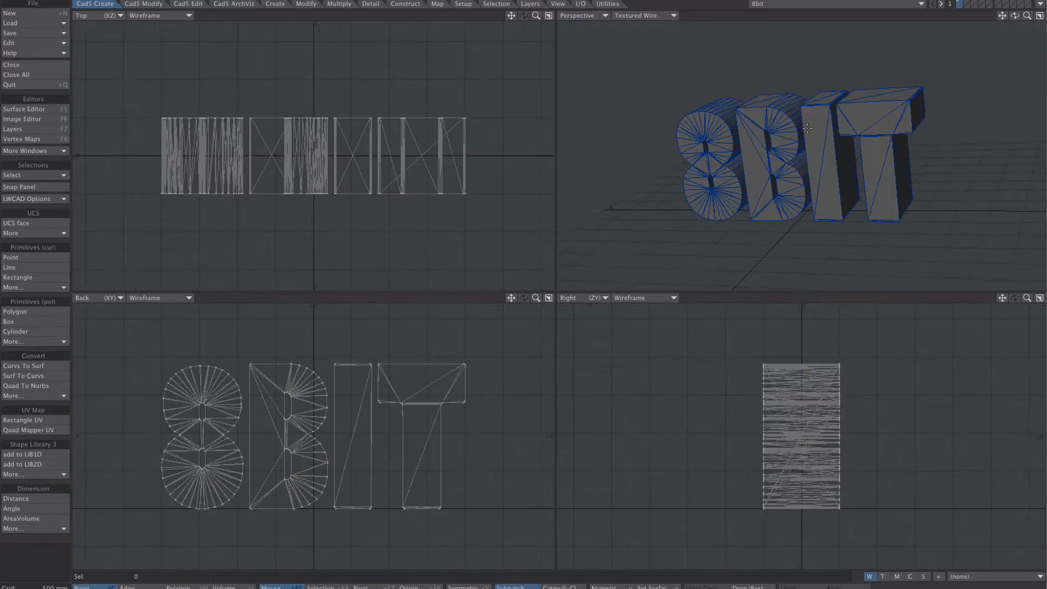
key(F12)
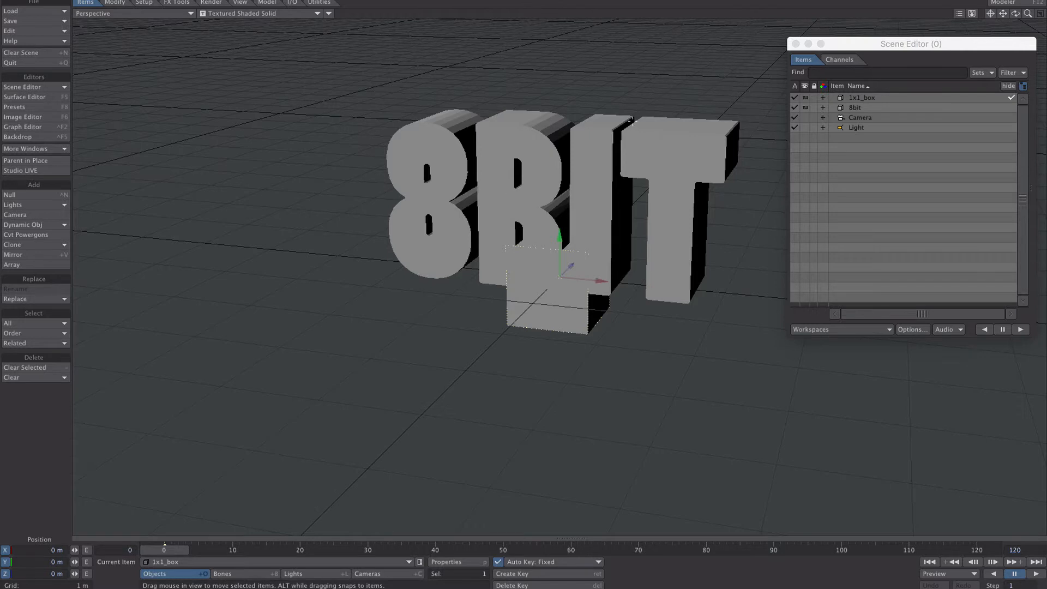
Clone an instance of the 1x1_box object, and hide and deactivate the original box.
click(873, 99)
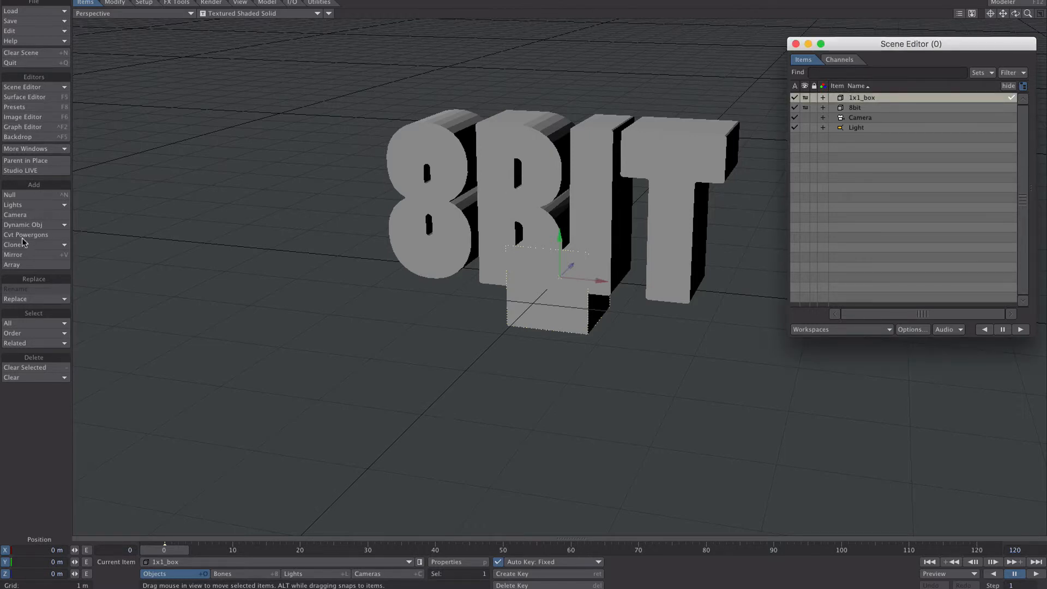
click(49, 245)
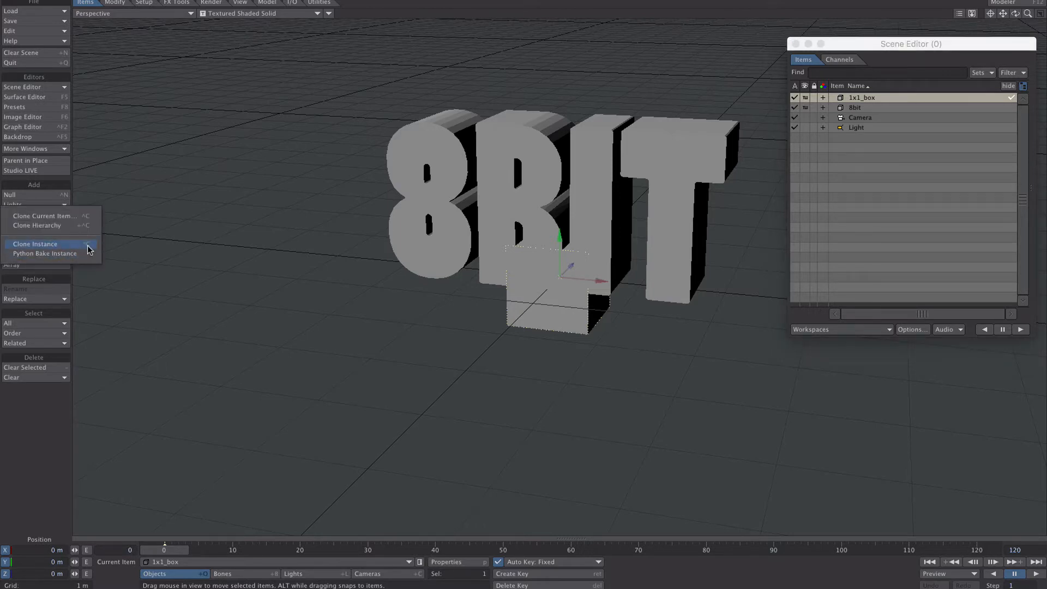
click(49, 245)
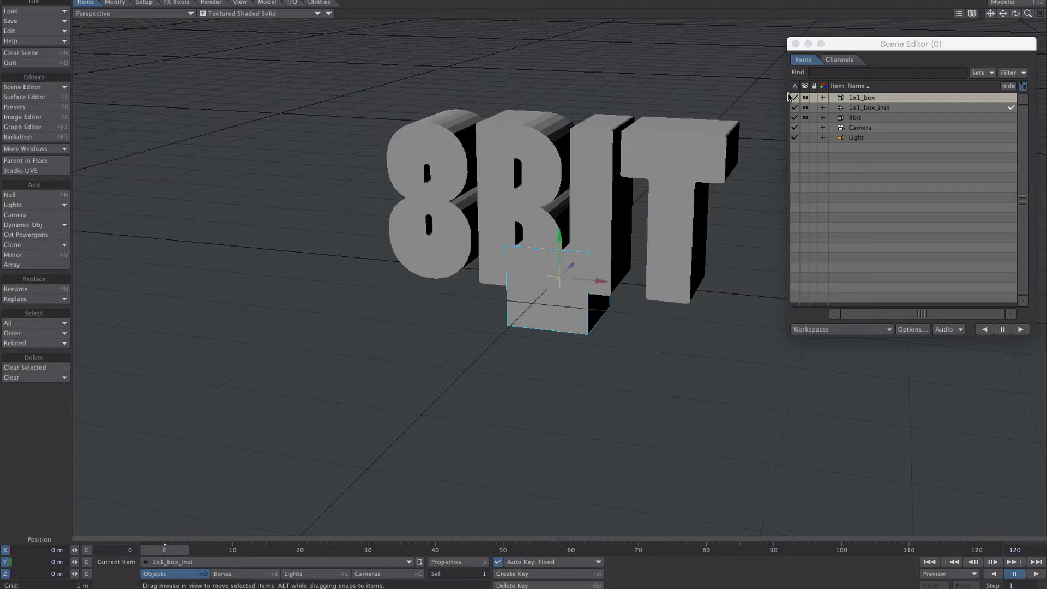
click(806, 96)
click(804, 105)
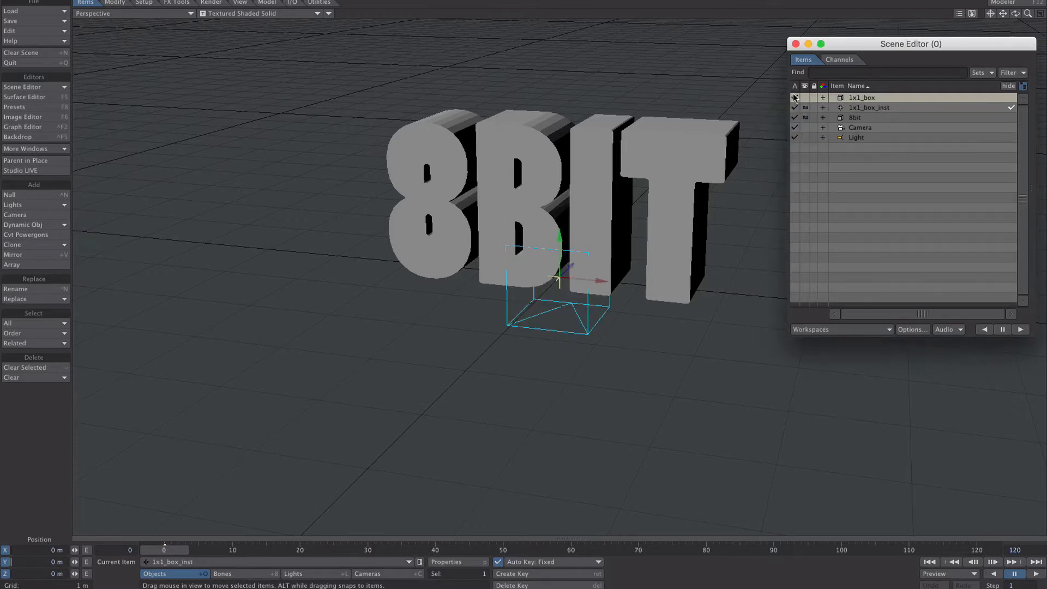
Open the instance generator of 1x1_box_inst and set the box's generation type to Rectangular Array.
click(854, 108)
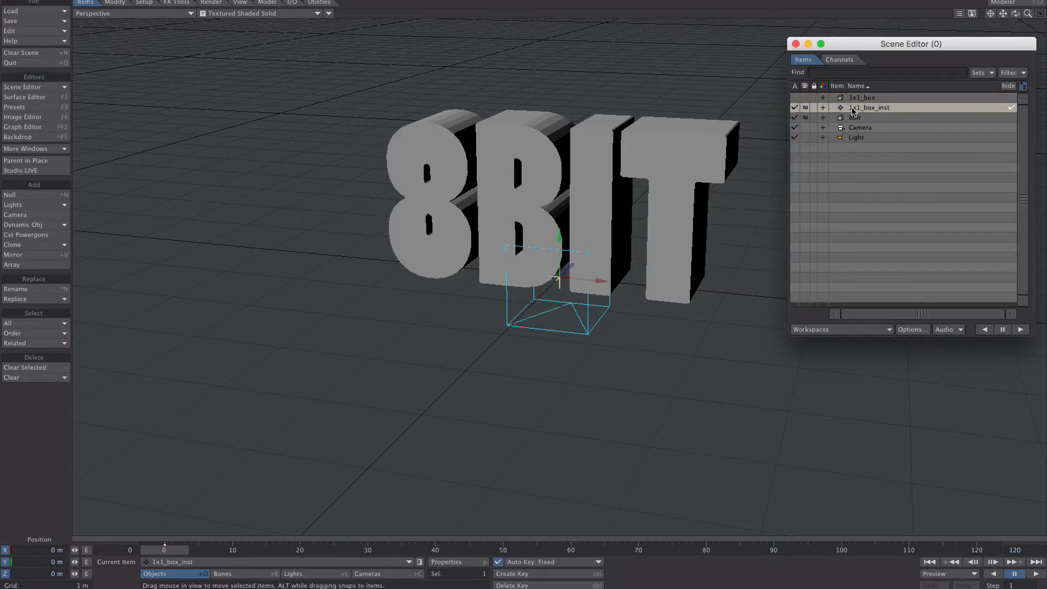
key(p)
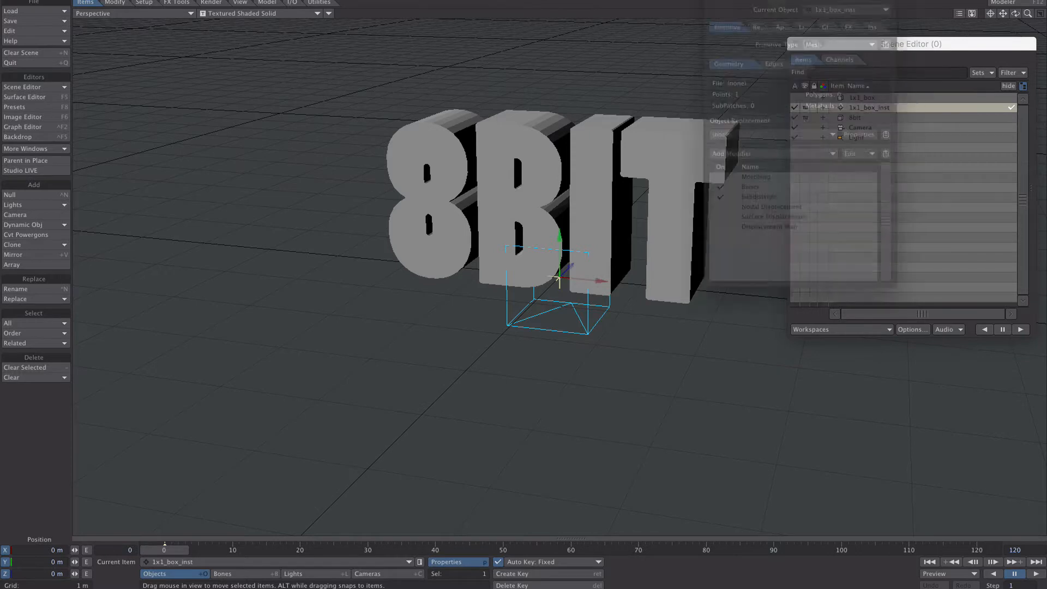
click(931, 223)
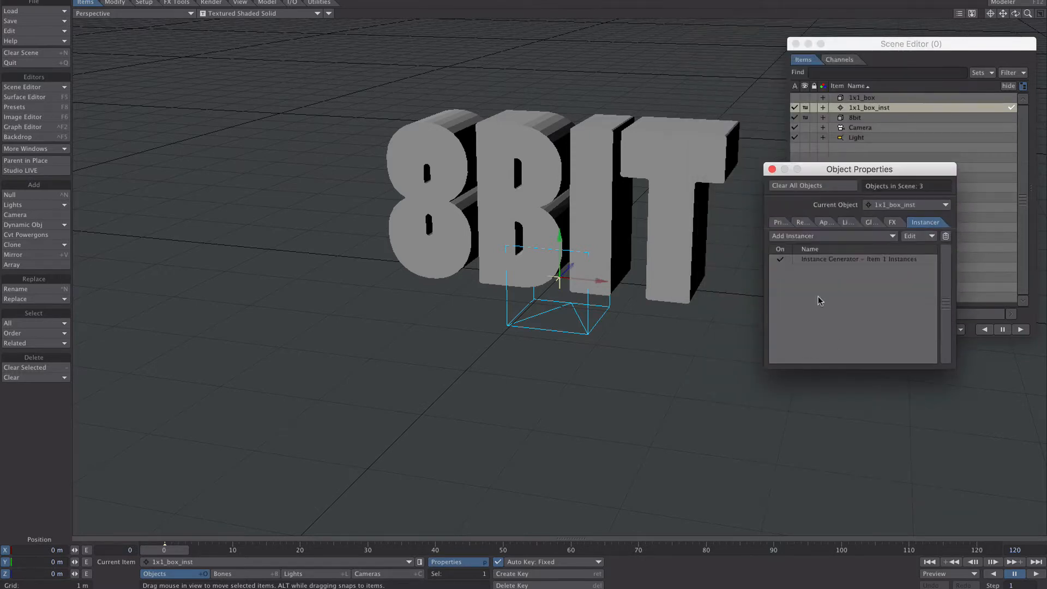
click(831, 260)
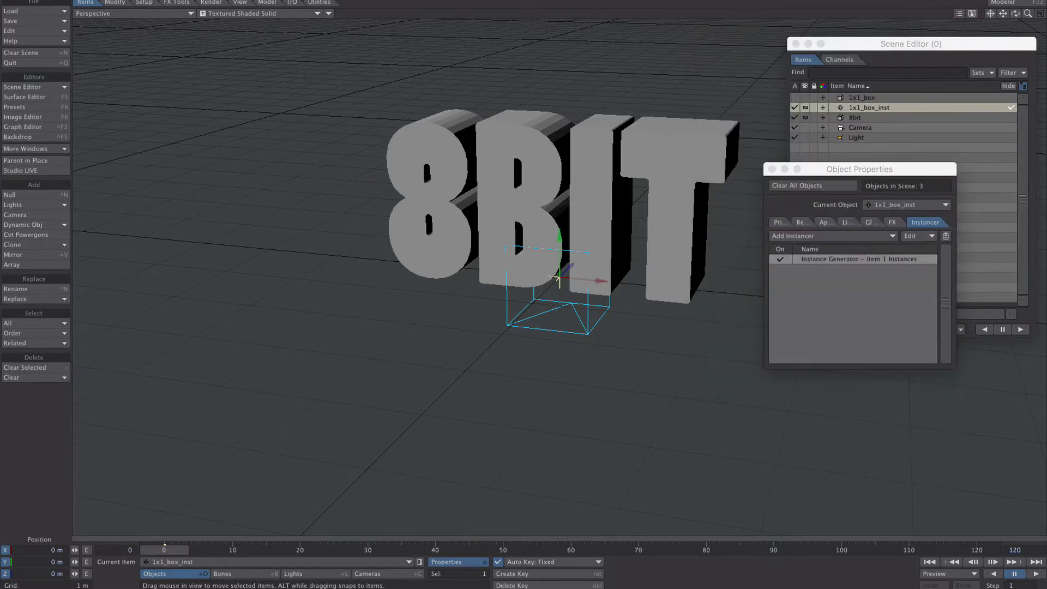
double_click(831, 260)
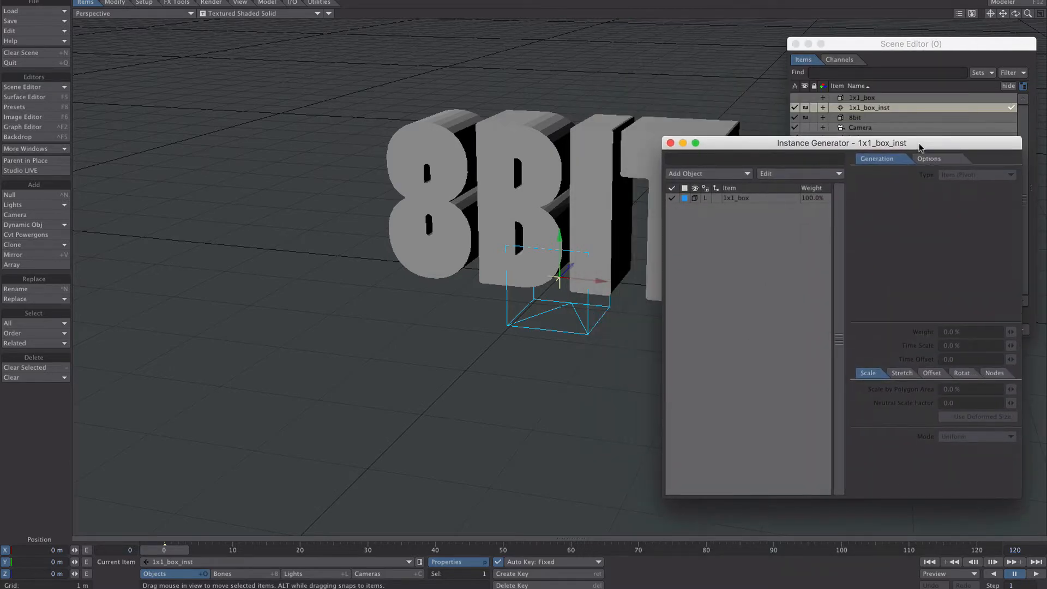
click(750, 199)
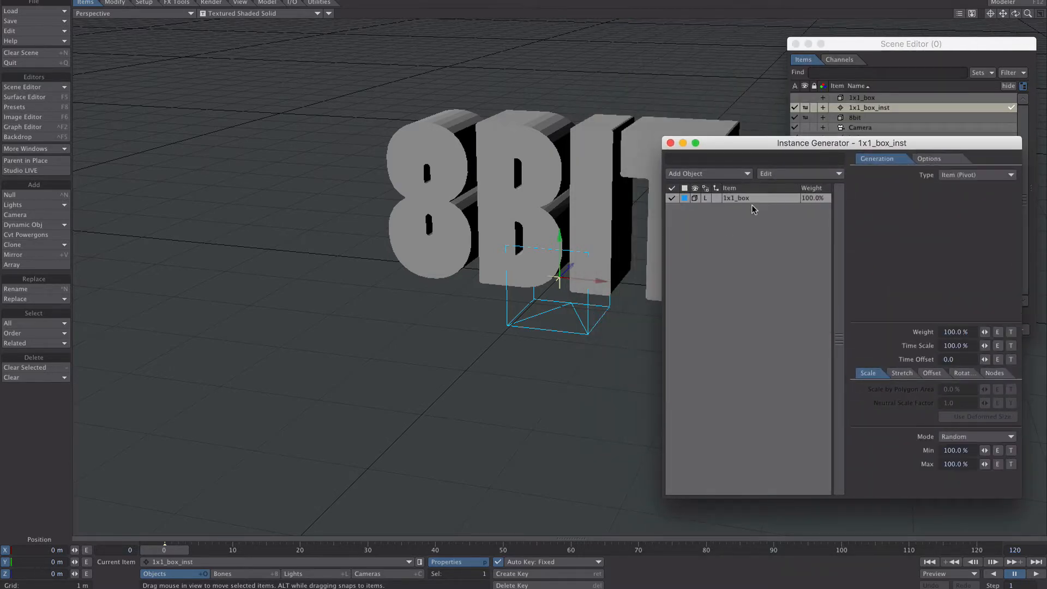
click(955, 175)
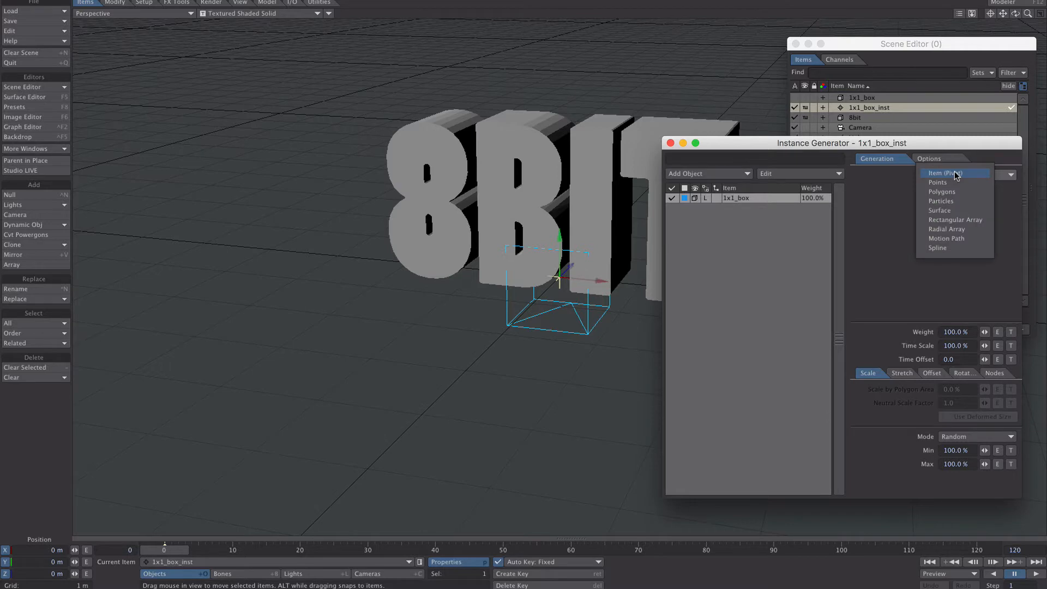
click(955, 219)
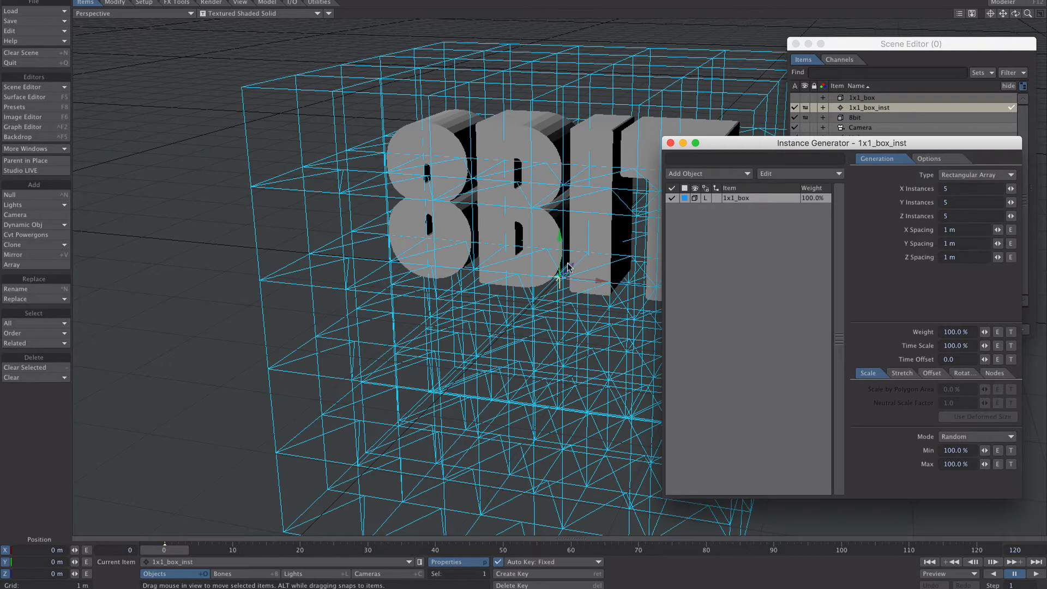
Move the instance array up over the 8BIT text, to about X 171 mm and Y 950 mm.
key(1)
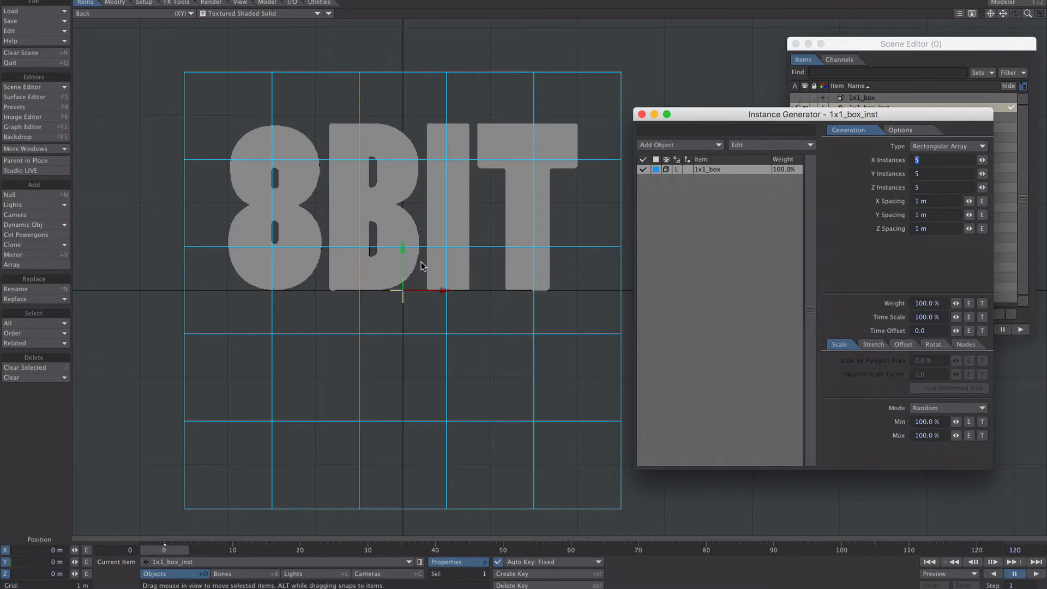
drag(426, 280, 417, 207)
key(0)
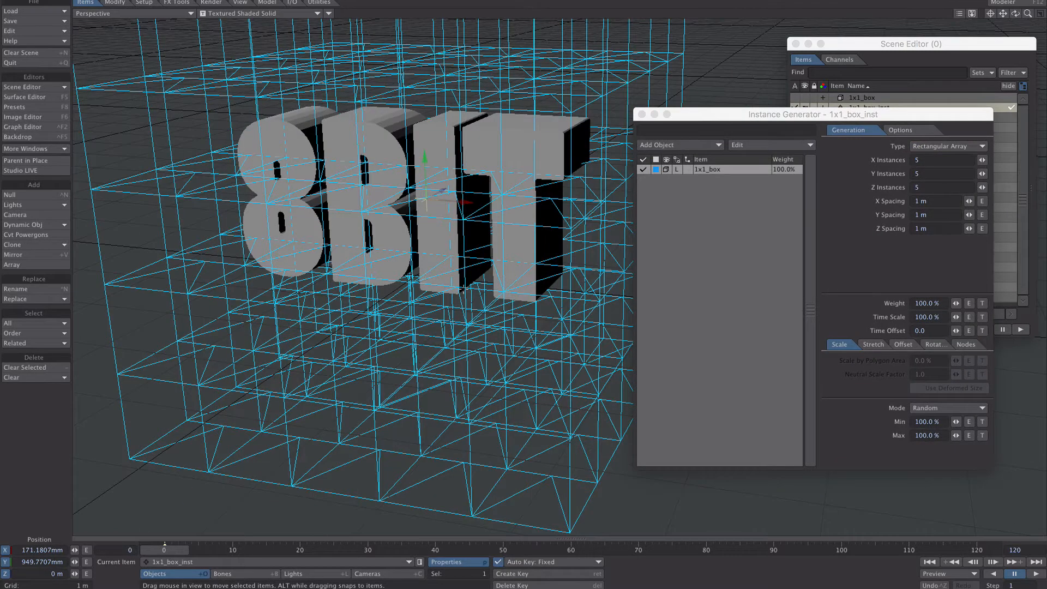
Set the array's X, Y and Z spacing to 200 mm each.
scroll(464, 289, down, 5)
scroll(463, 289, up, 2)
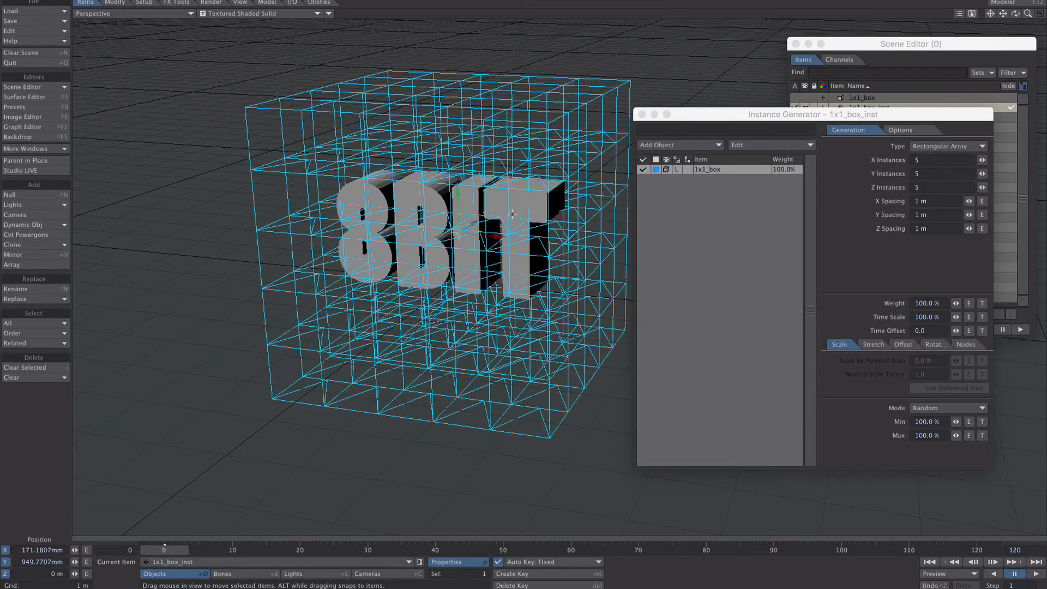
scroll(512, 214, up, 3)
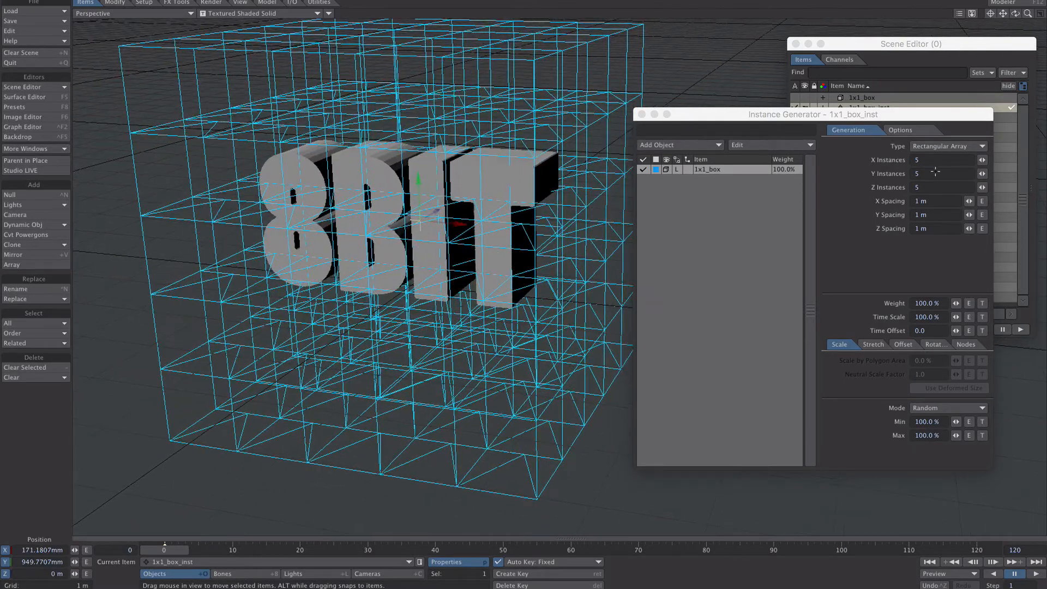
click(936, 205)
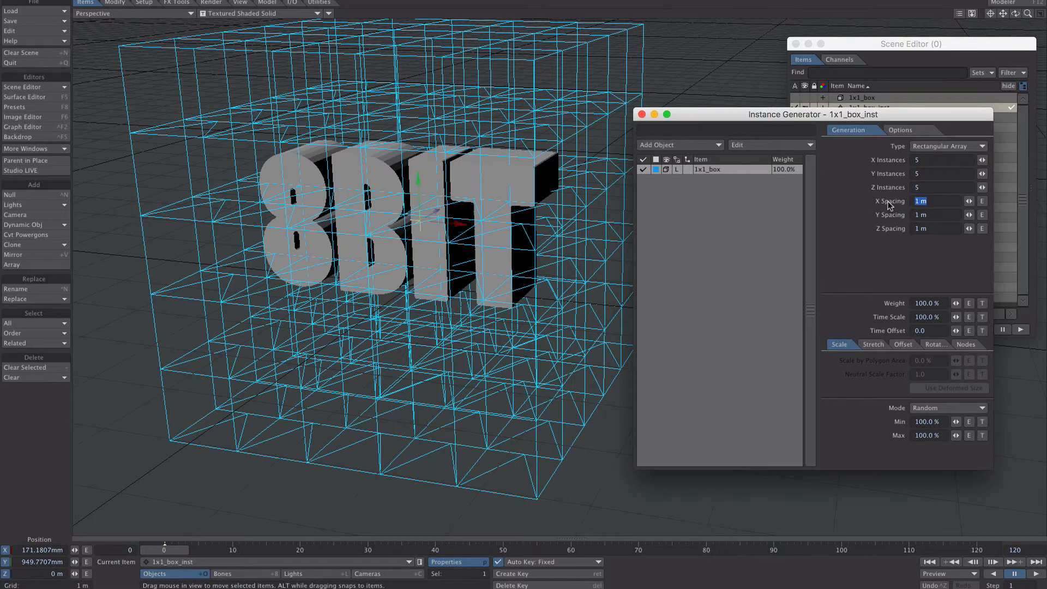
text(.2)
key(Tab)
text(.2)
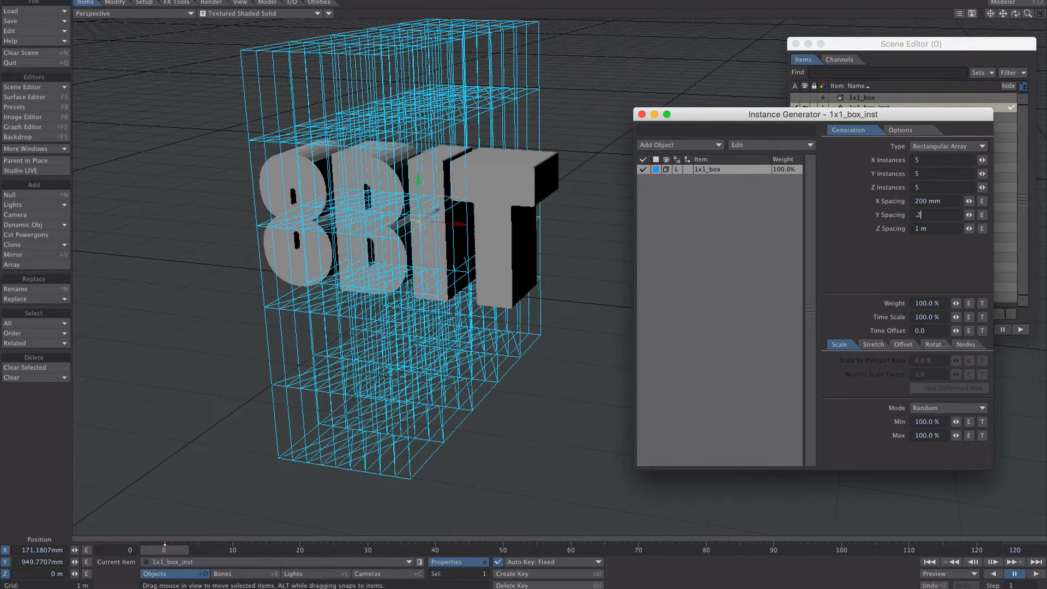
key(Tab)
text(.2)
key(Tab)
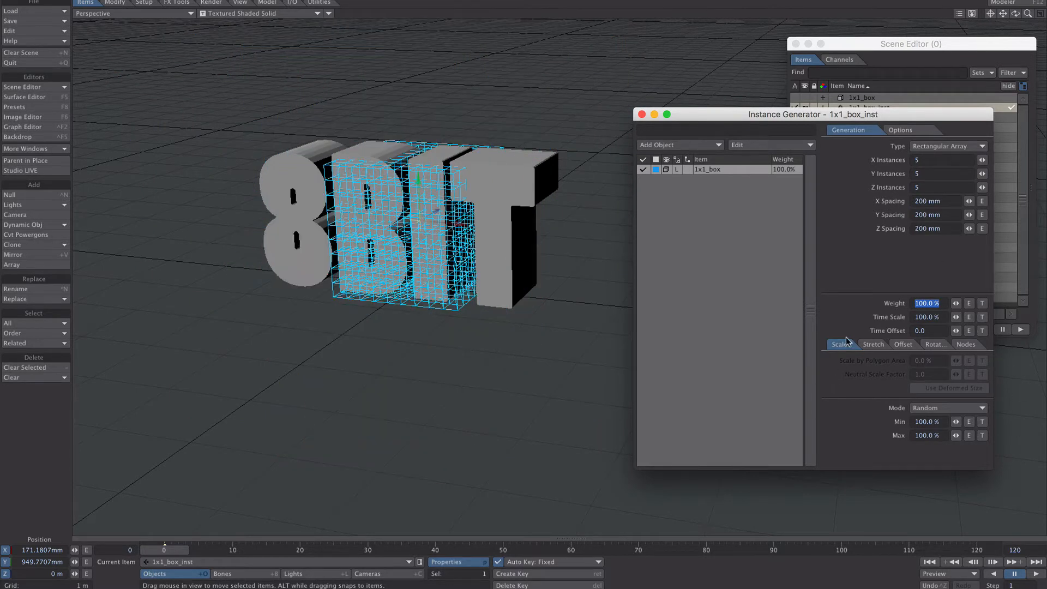
Change the instances' scale mode to Uniform with a scale of 20%.
click(937, 407)
click(933, 403)
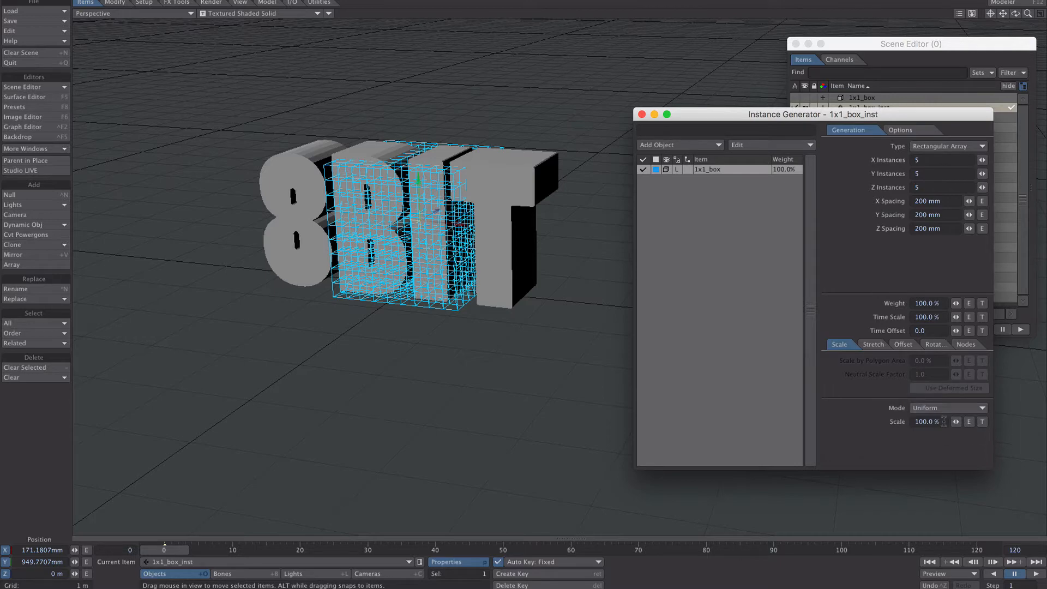
click(944, 421)
text(.2)
key(Return)
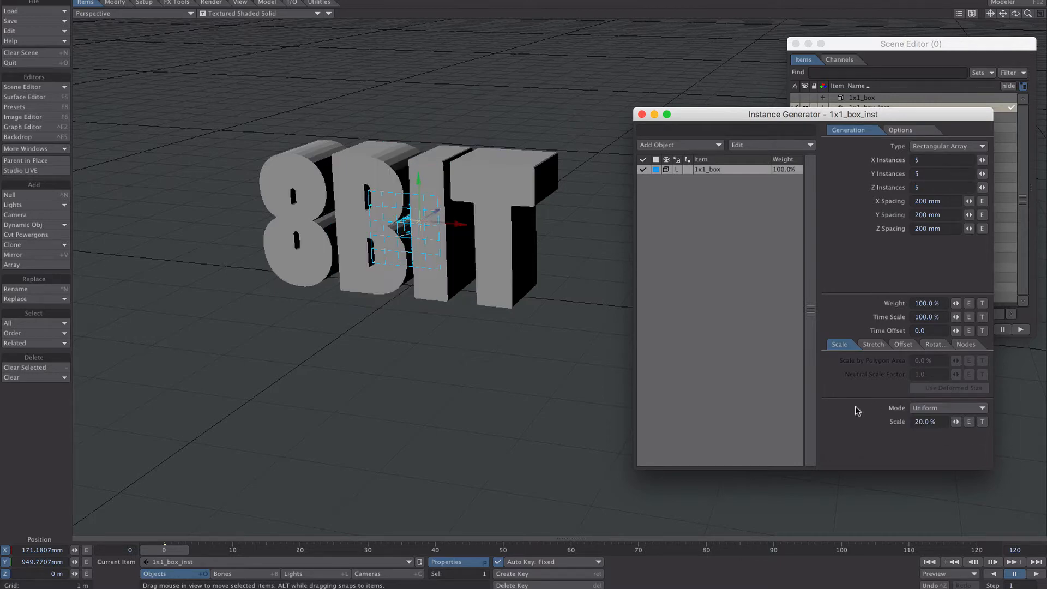
Set the array to 22 X instances and 11 Y instances, shifting it to about X -23 mm and Y 915 mm.
ctrl+alt+drag(482, 238, 487, 204)
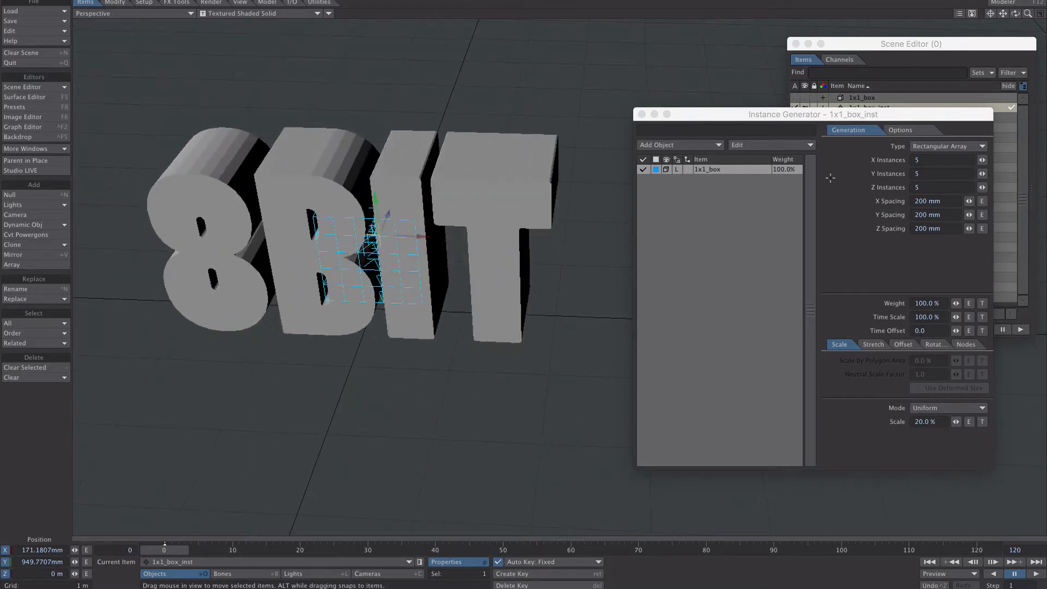
key(KP_1)
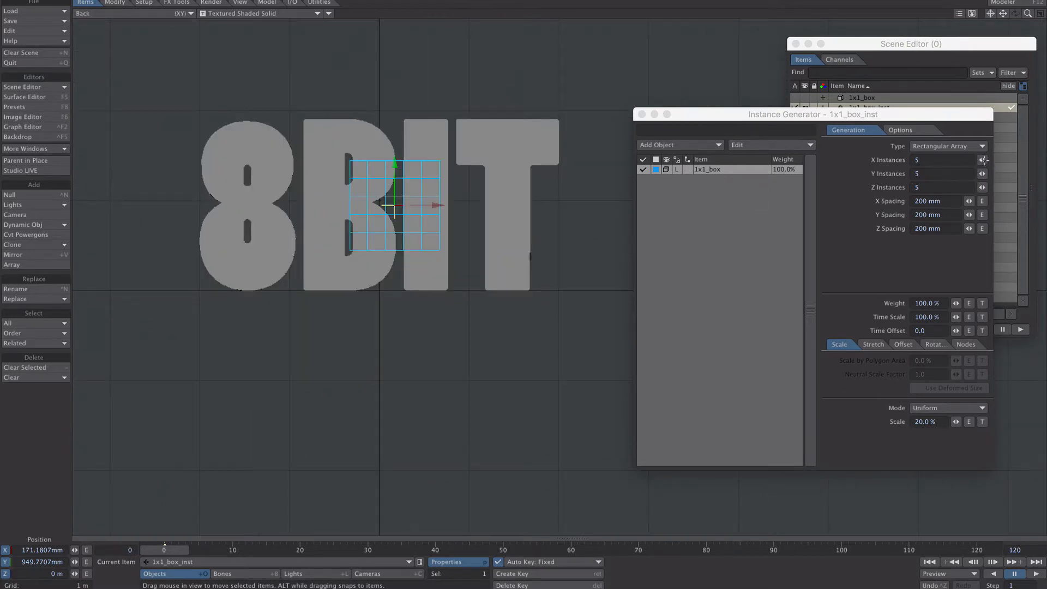
drag(983, 160, 874, 198)
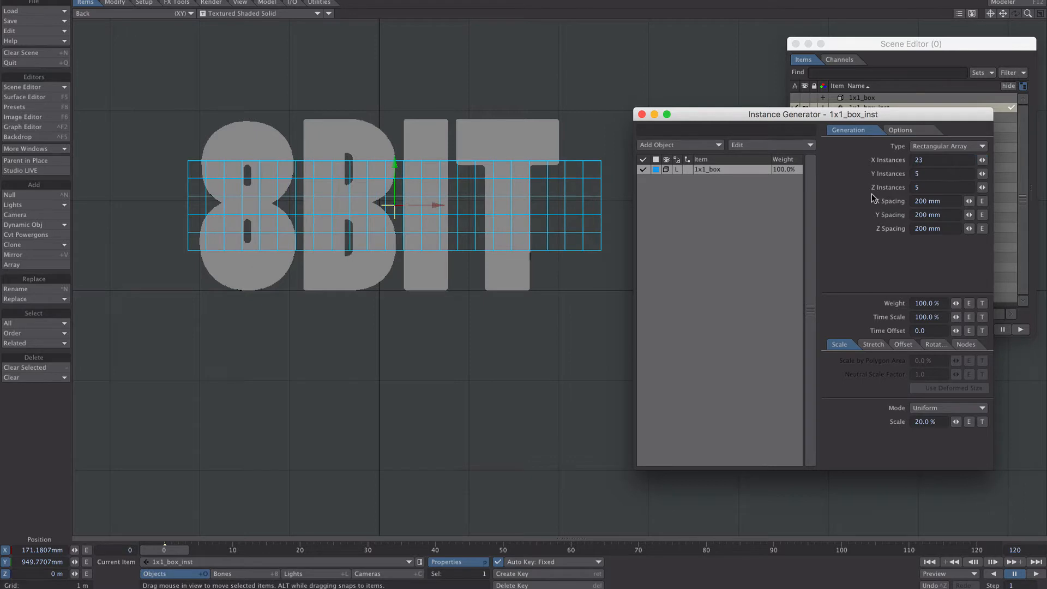
click(980, 160)
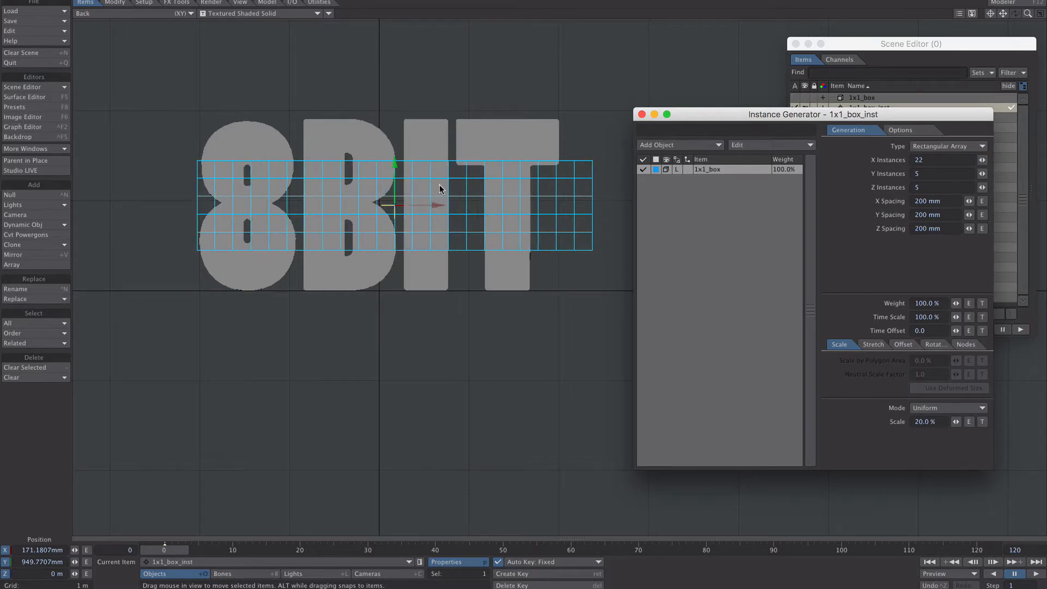
drag(439, 188, 422, 191)
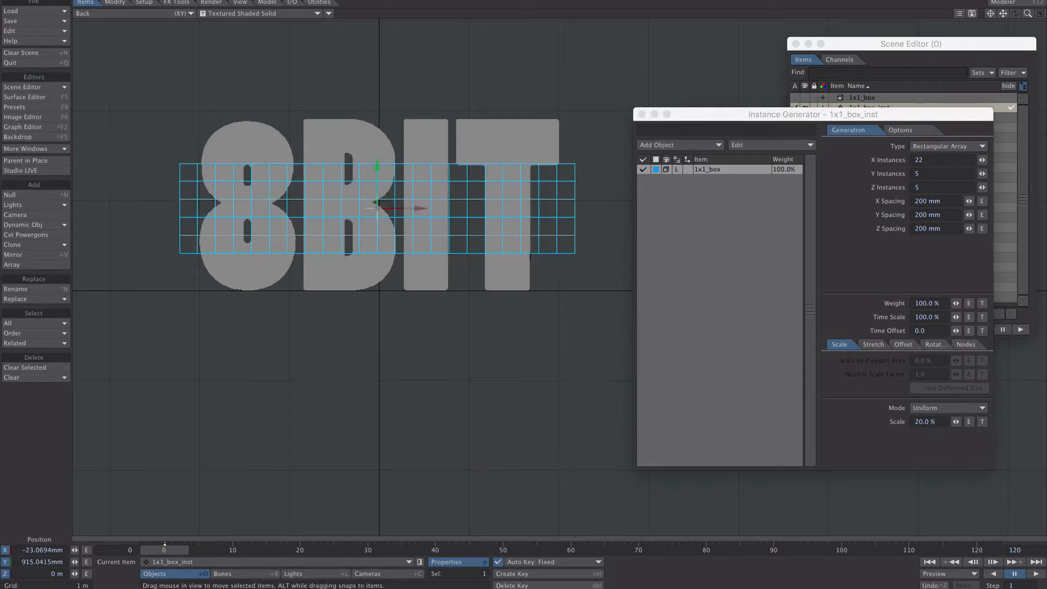
drag(982, 173, 964, 181)
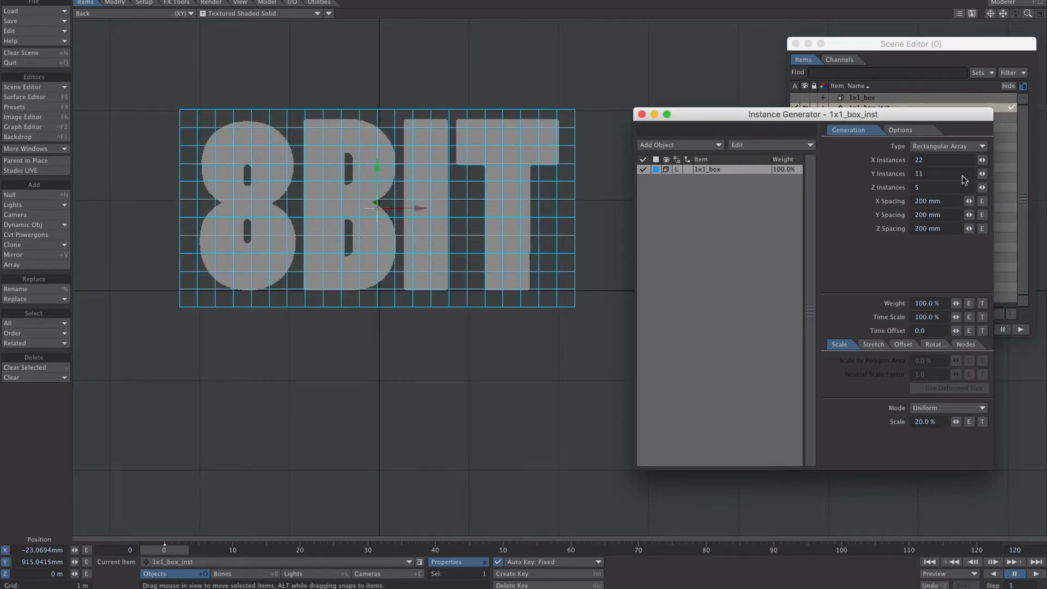
Align the array with the 8BIT letters at about X 46 mm and Y 943 mm, undoing the accidental move of the text.
drag(406, 193, 405, 188)
click(405, 189)
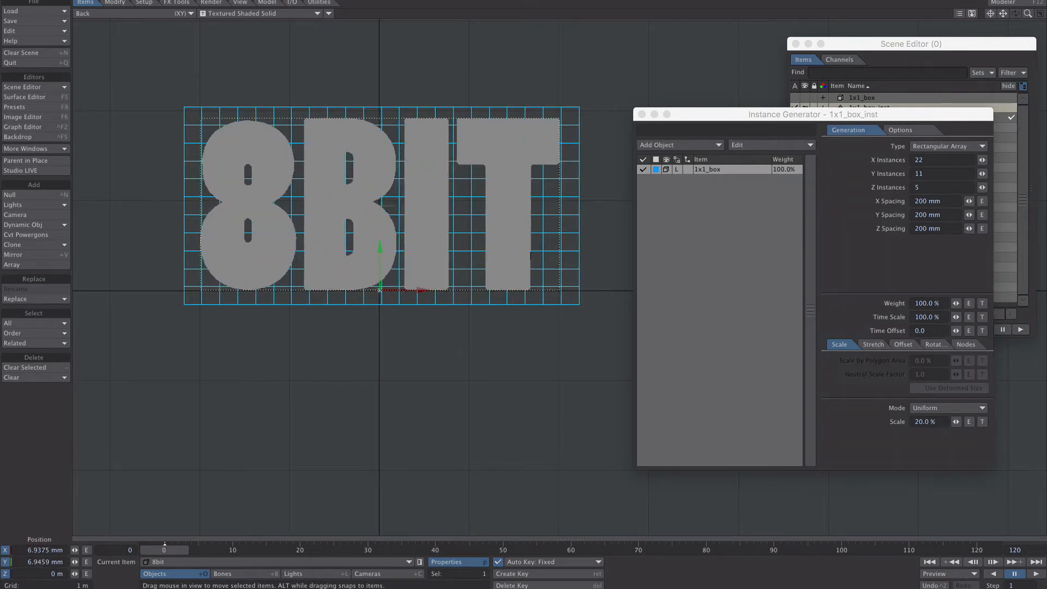
key(ctrl+z)
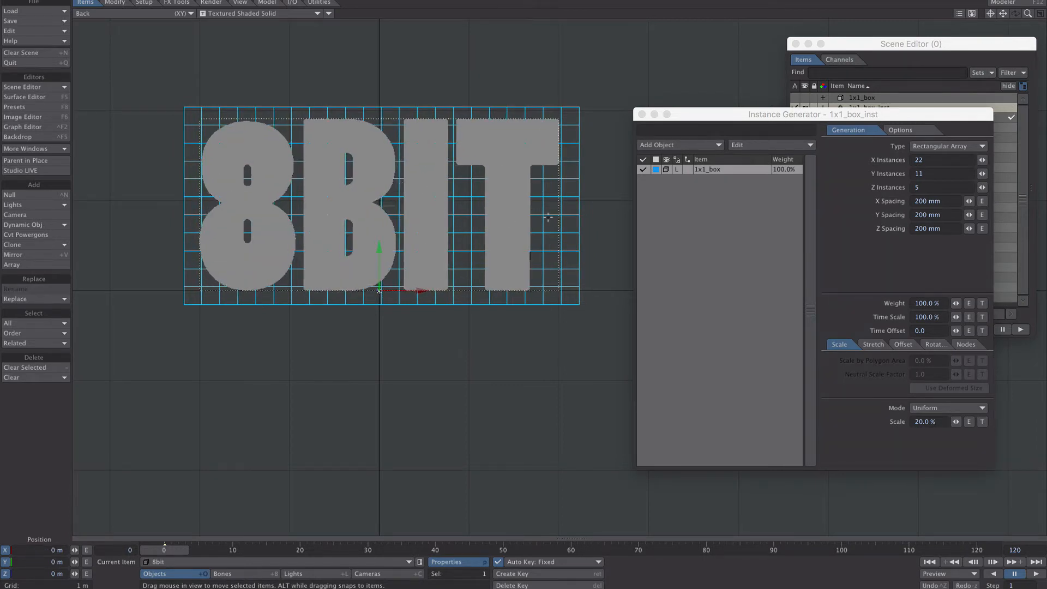
click(389, 206)
drag(382, 205, 383, 205)
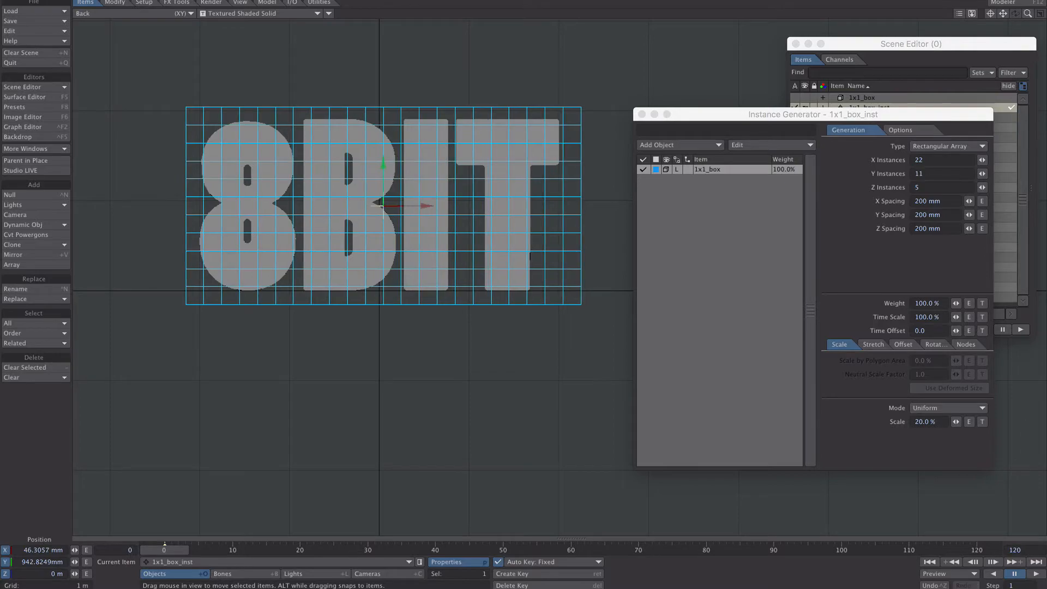
Shift the array in depth to about Z -31 mm so it encloses the extruded letters.
key(4)
alt+drag(471, 183, 517, 143)
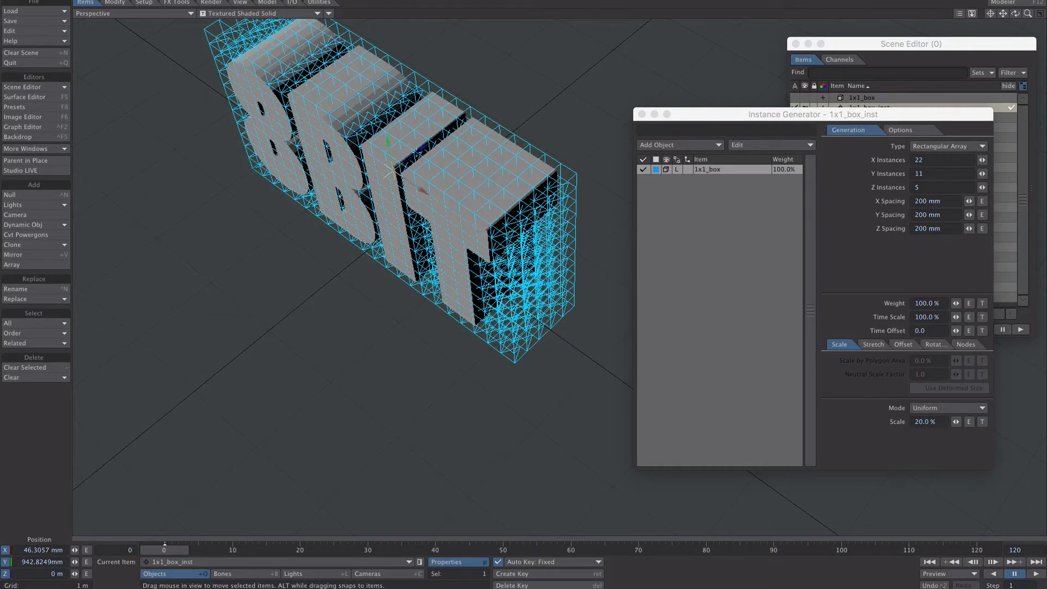
drag(395, 142, 359, 230)
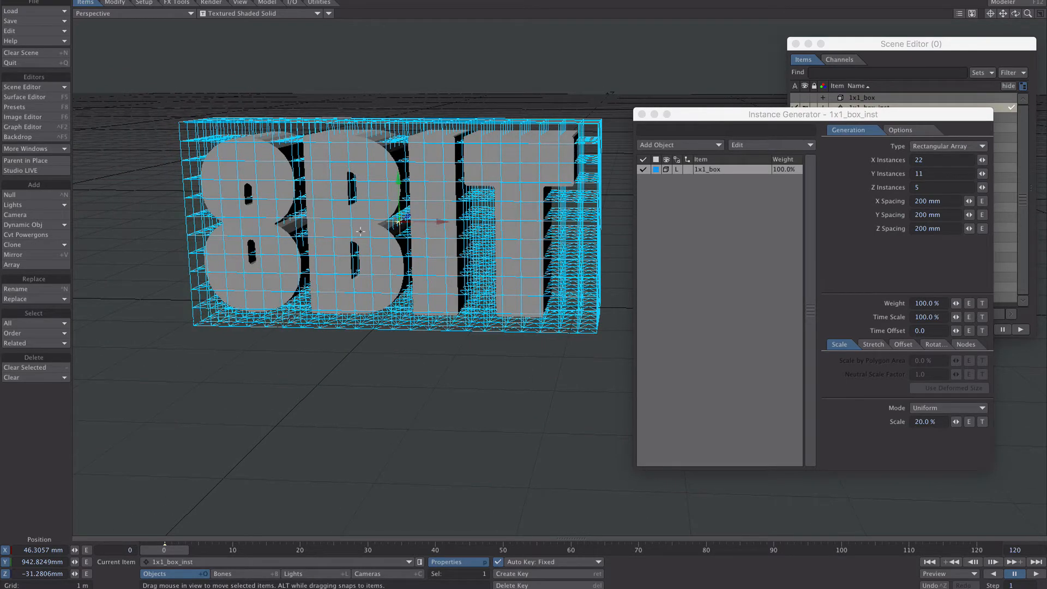
Set the viewport display of the 1x1_box instances to Textured Shaded Solid.
click(666, 169)
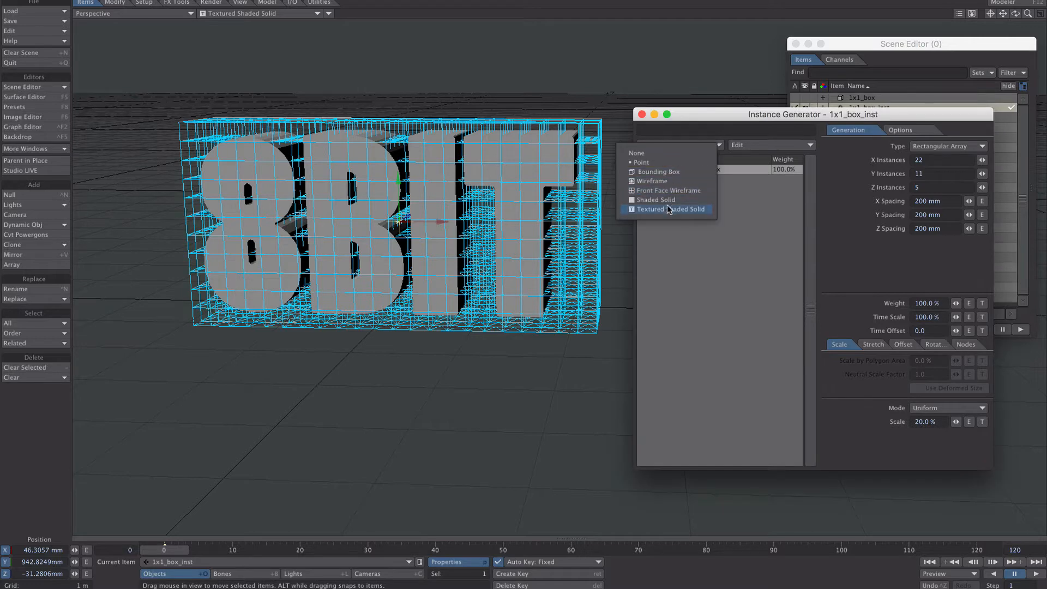
click(664, 212)
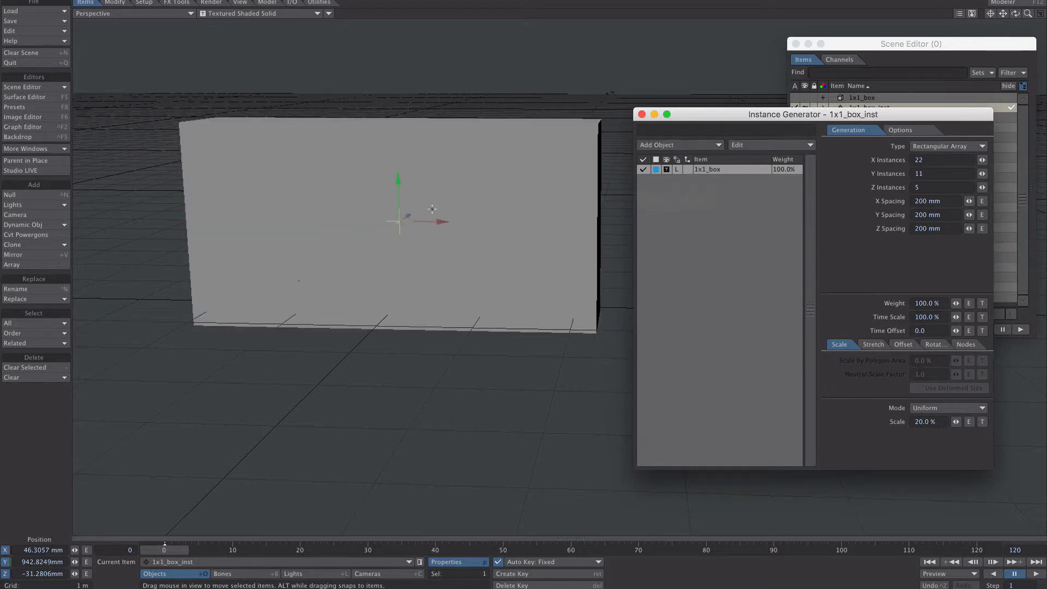
Shift the array in depth to about Z -10 mm and set its Z Instances to 6.
alt+drag(432, 209, 331, 256)
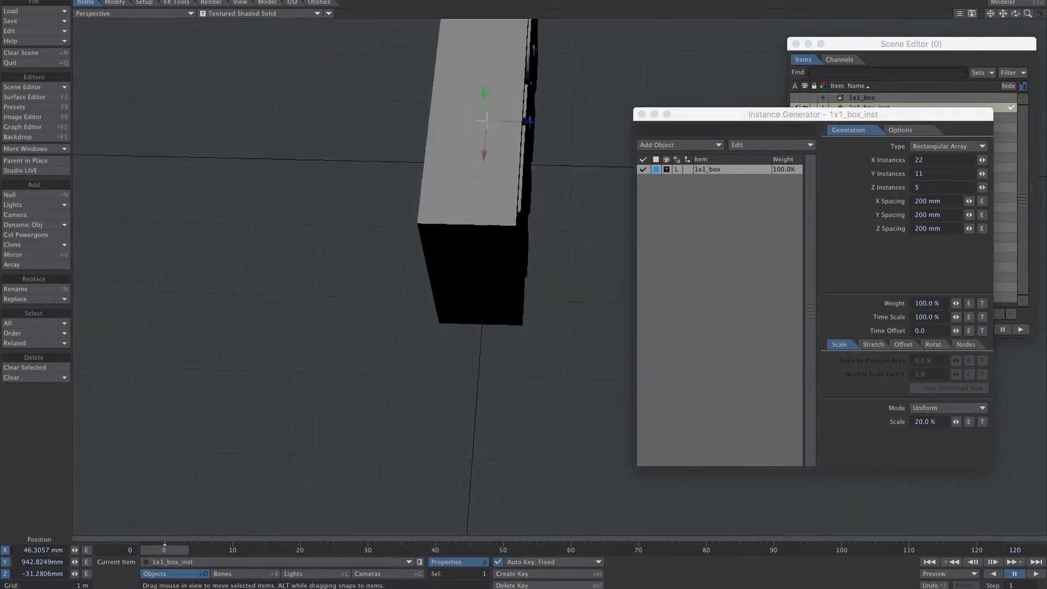
drag(527, 121, 529, 122)
click(981, 187)
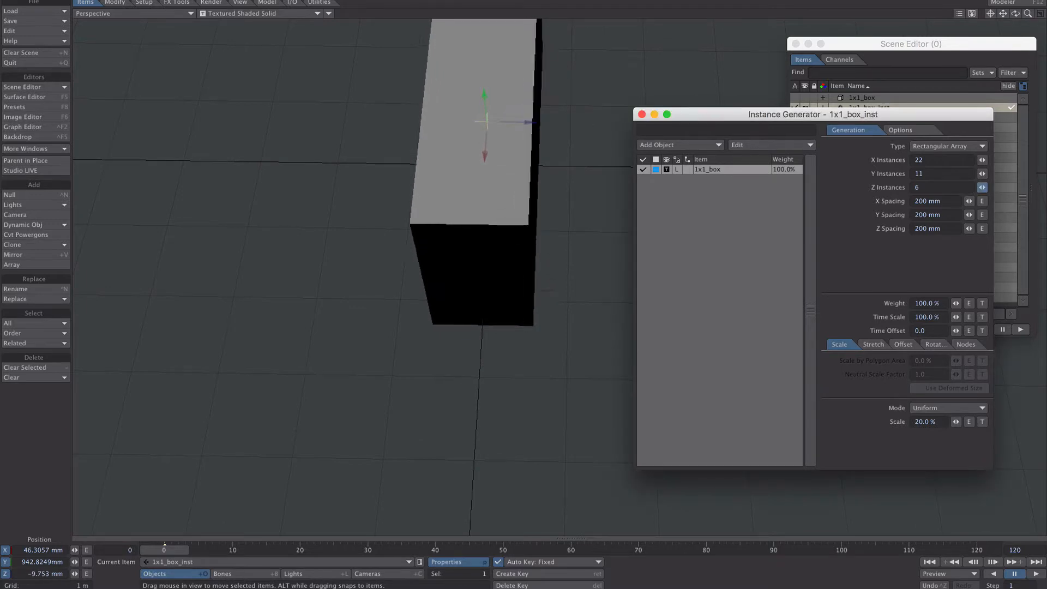
Enable node control for the box instances and add a Ray Cast Geometry node to their node network.
alt+drag(239, 387, 323, 346)
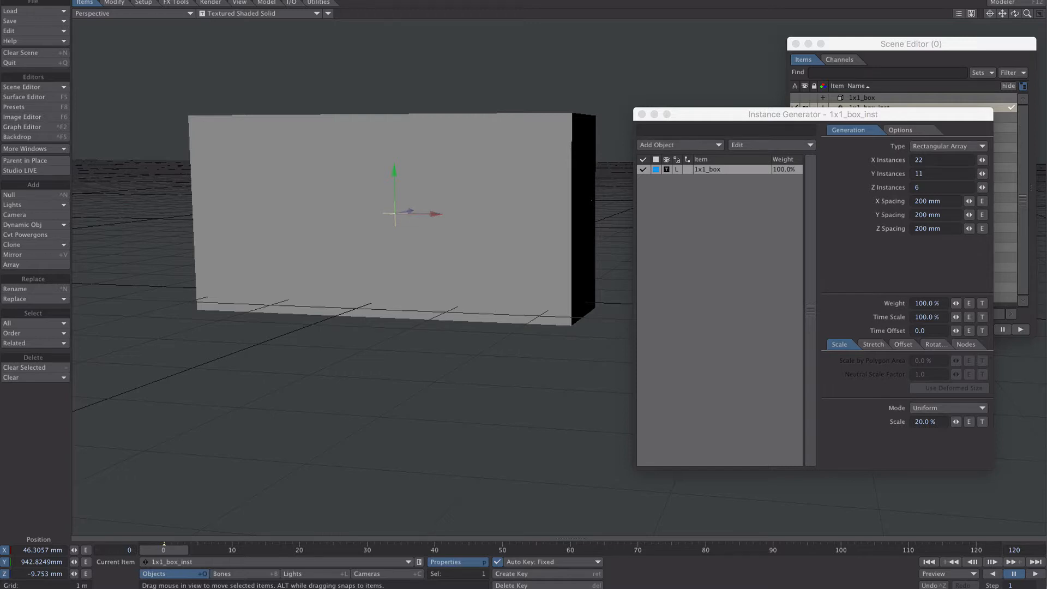
click(970, 348)
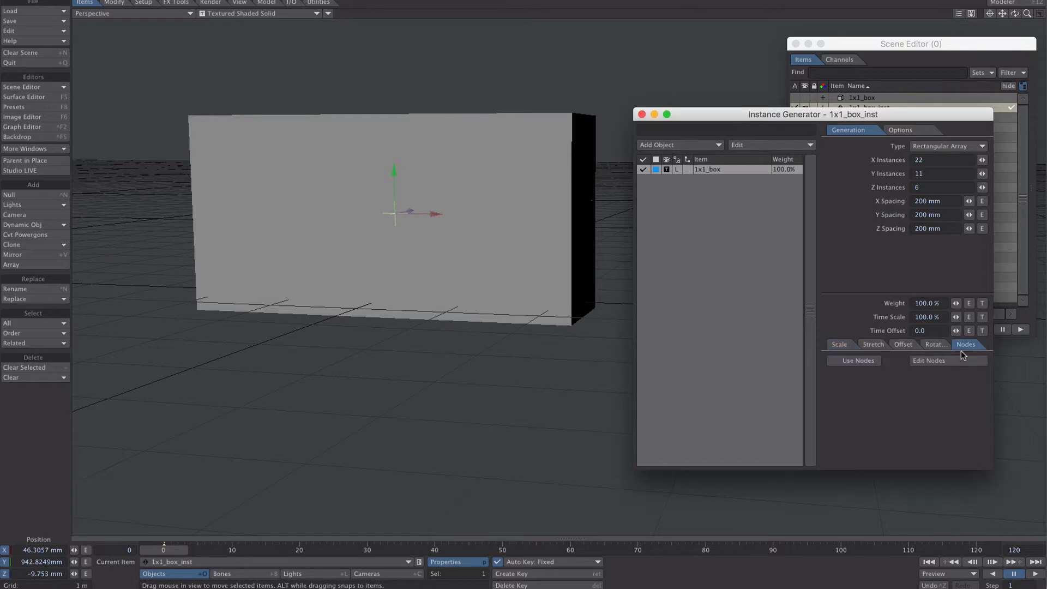
click(871, 360)
click(949, 360)
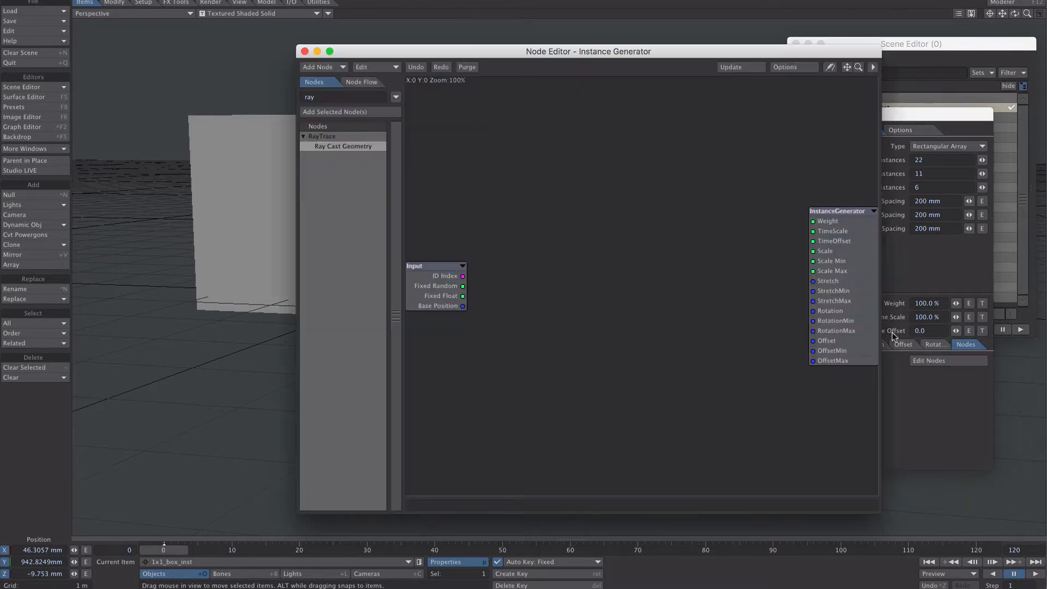
double_click(339, 146)
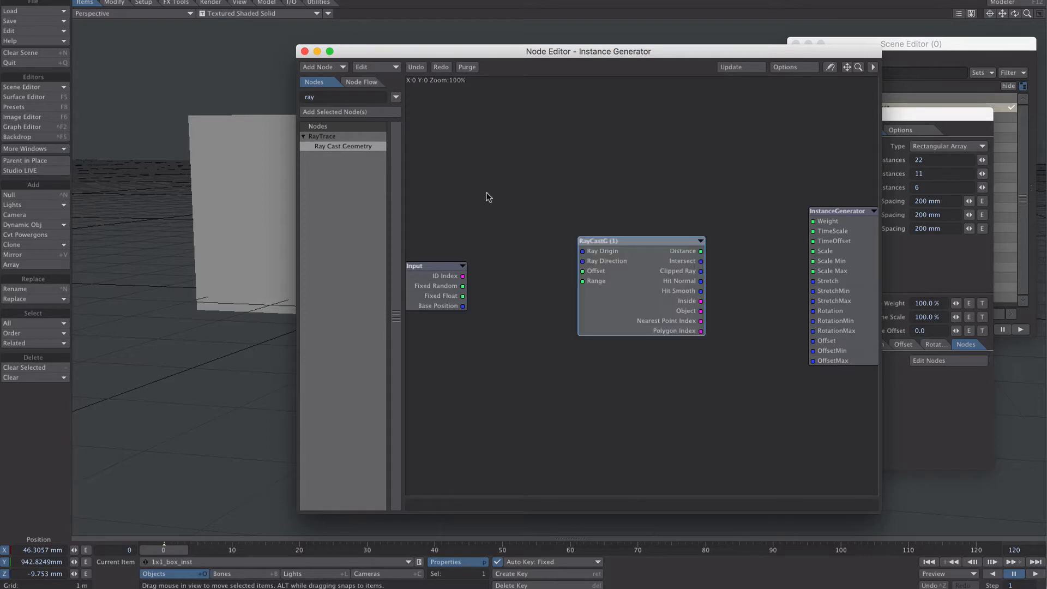
Connect the Input node's Base Position to Ray Origin and make 8bit the active ray cast object.
drag(431, 304, 643, 253)
double_click(633, 261)
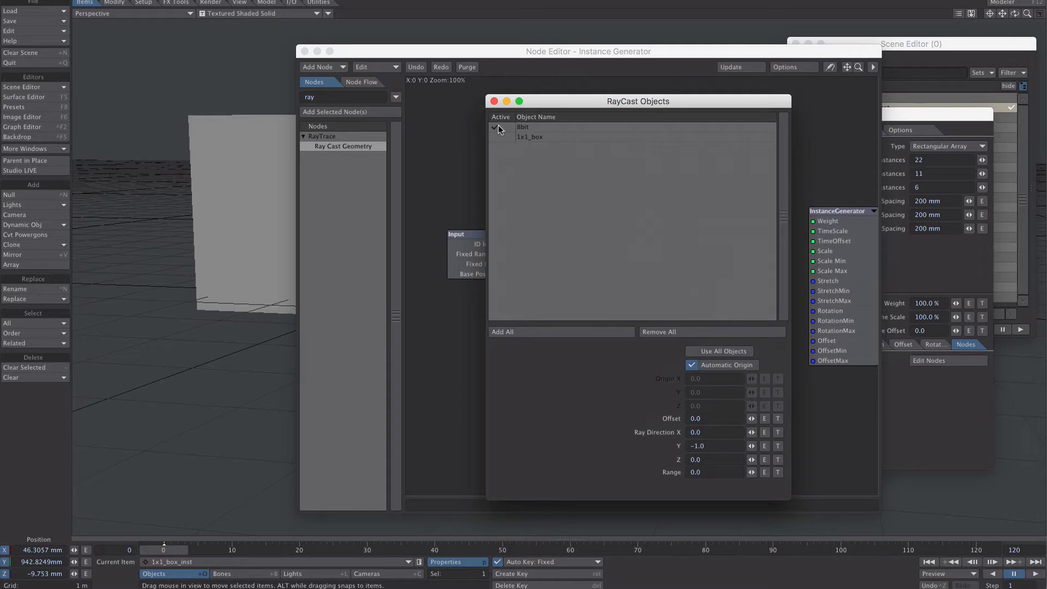
click(494, 102)
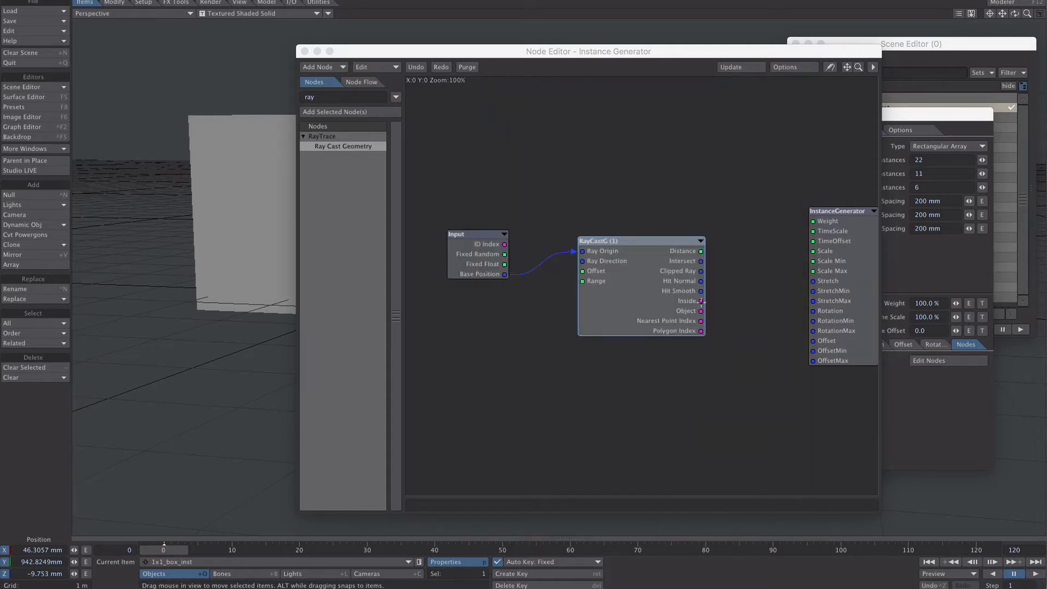
Connect the ray cast node's Inside output to the InstanceGenerator's Weight input, and close the node network.
drag(702, 301, 869, 224)
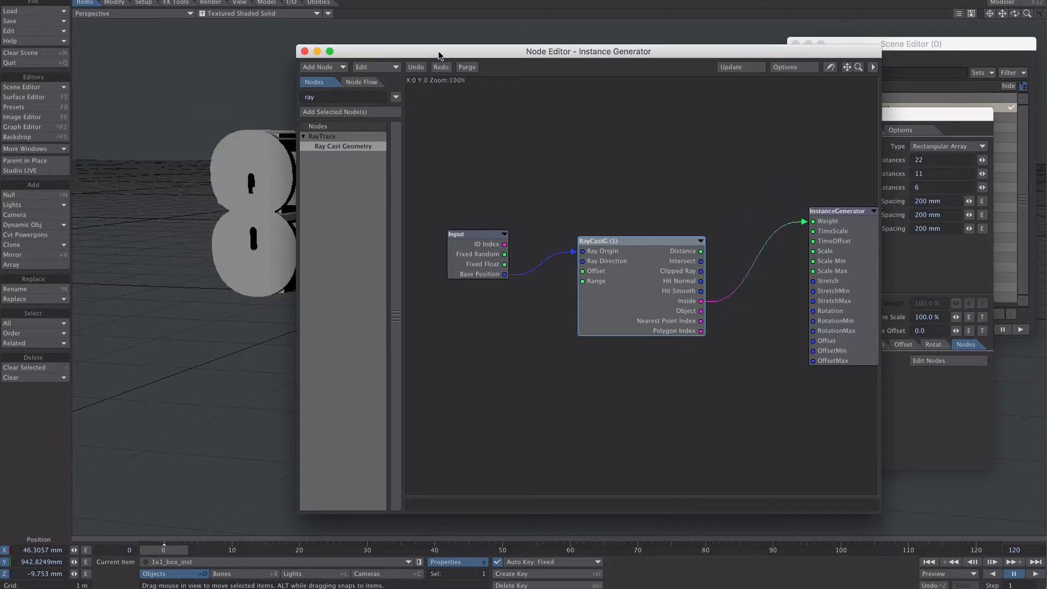
click(304, 51)
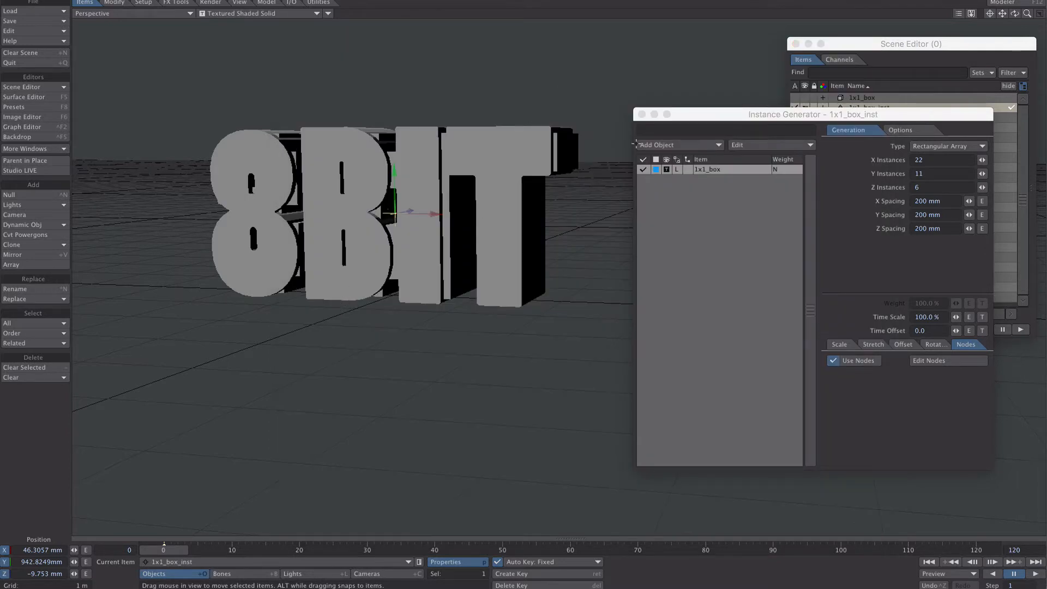
Hide the original 8bit object so only the box instances show.
click(882, 57)
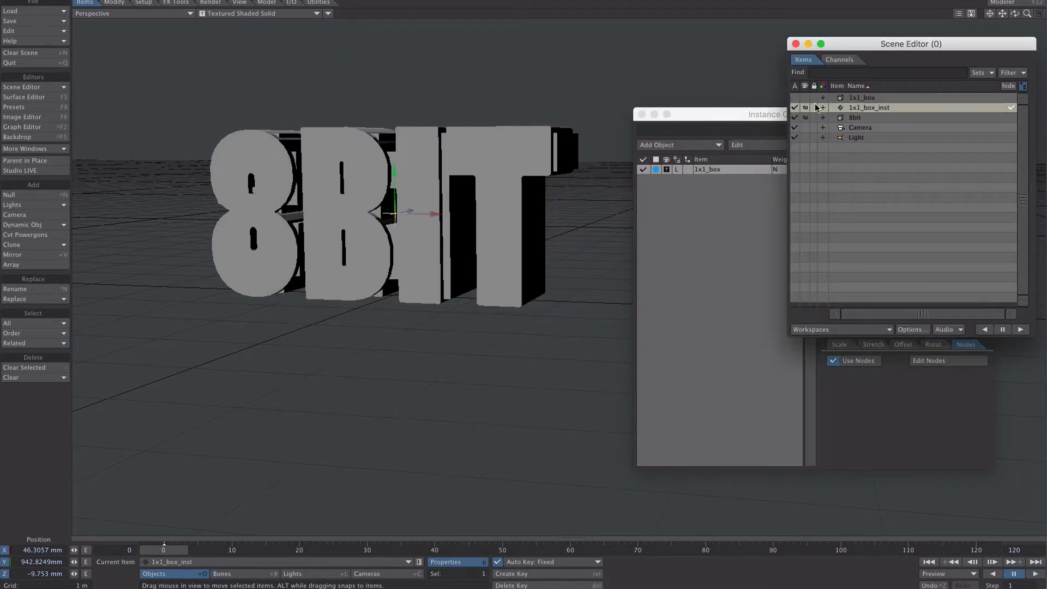
click(805, 119)
click(806, 126)
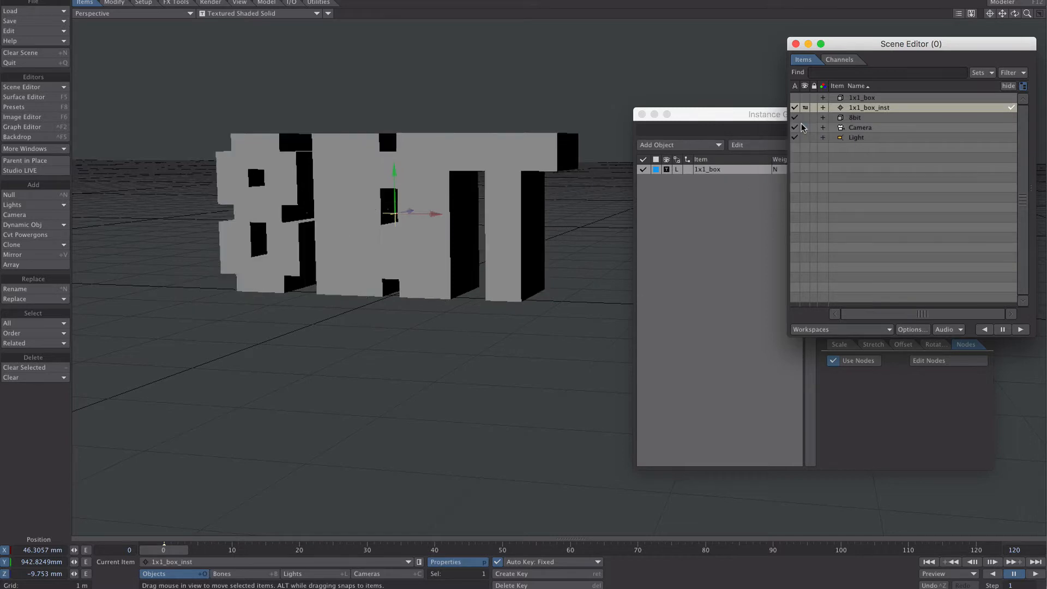
ctrl+alt+drag(491, 209, 475, 231)
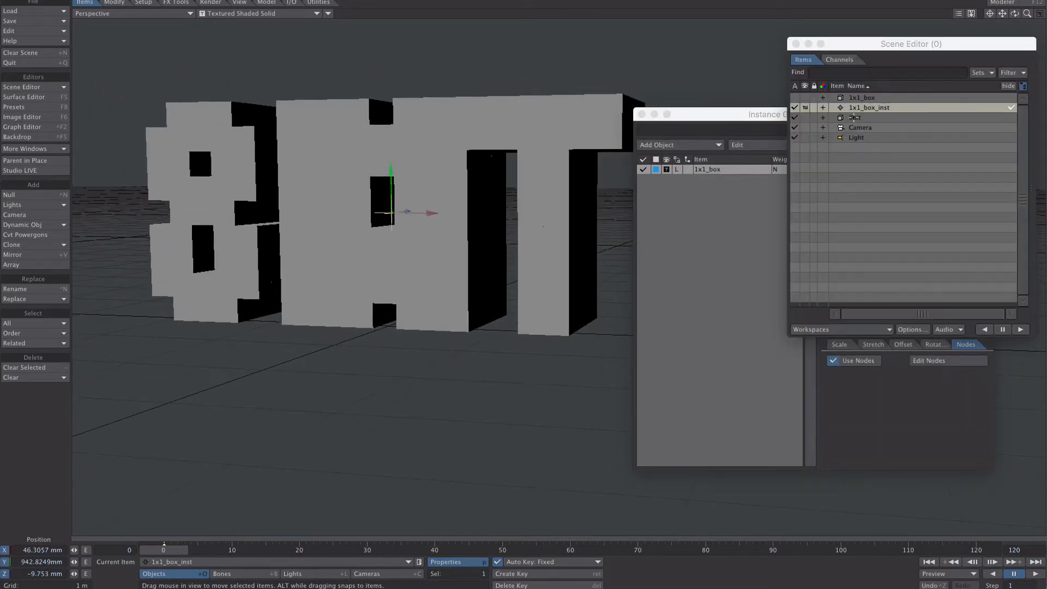
Widen the 8bit object along X with Stretch and move it to about X 199 mm.
click(863, 119)
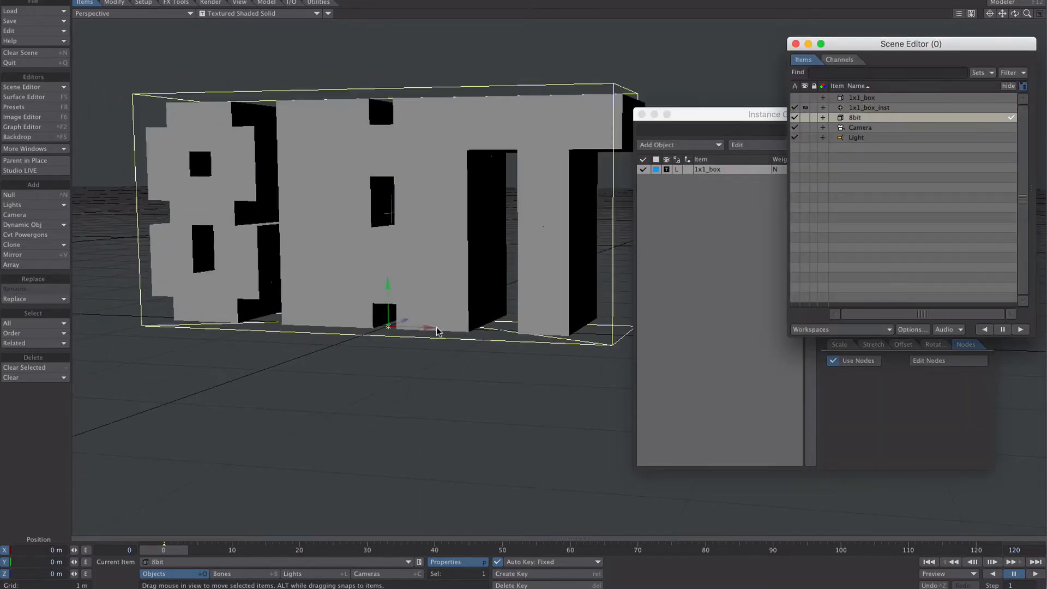
drag(437, 328, 415, 310)
key(y)
key(h)
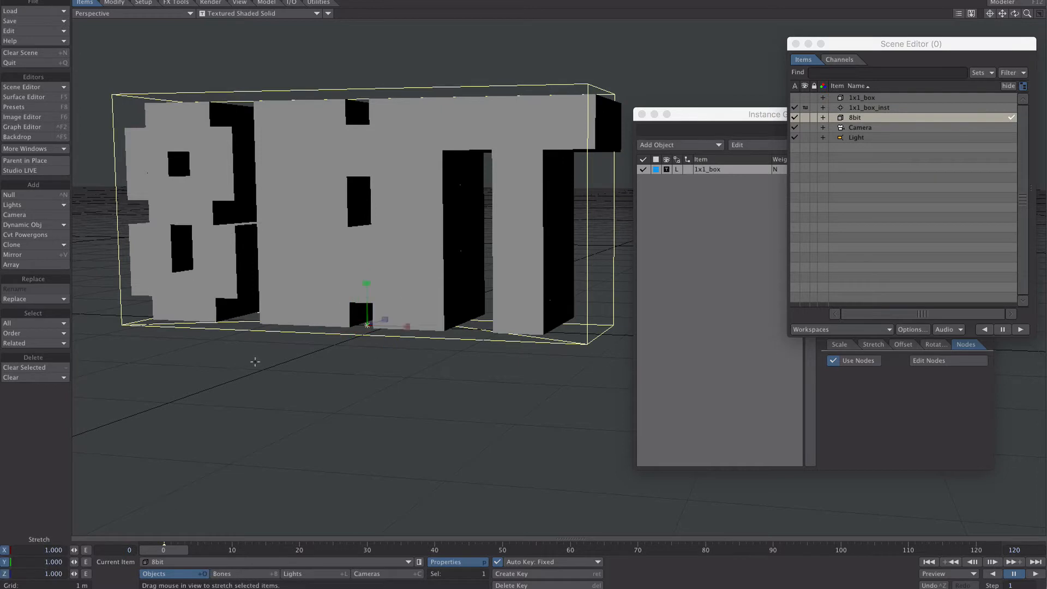
drag(407, 326, 422, 327)
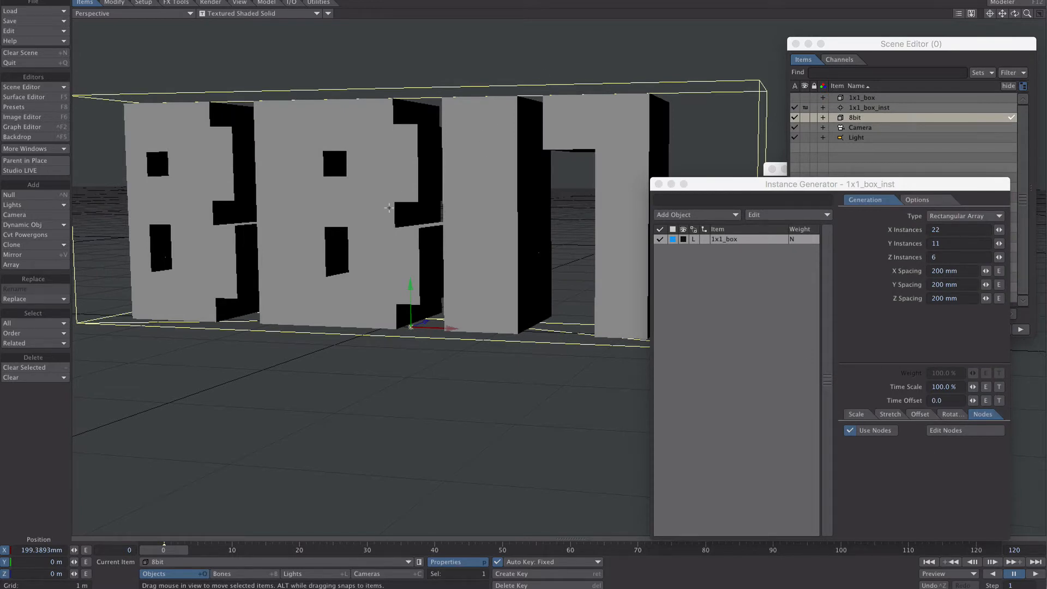
Move the instance array to about X -352 mm and set its X Instances to 30, using the Wireframe view.
click(861, 107)
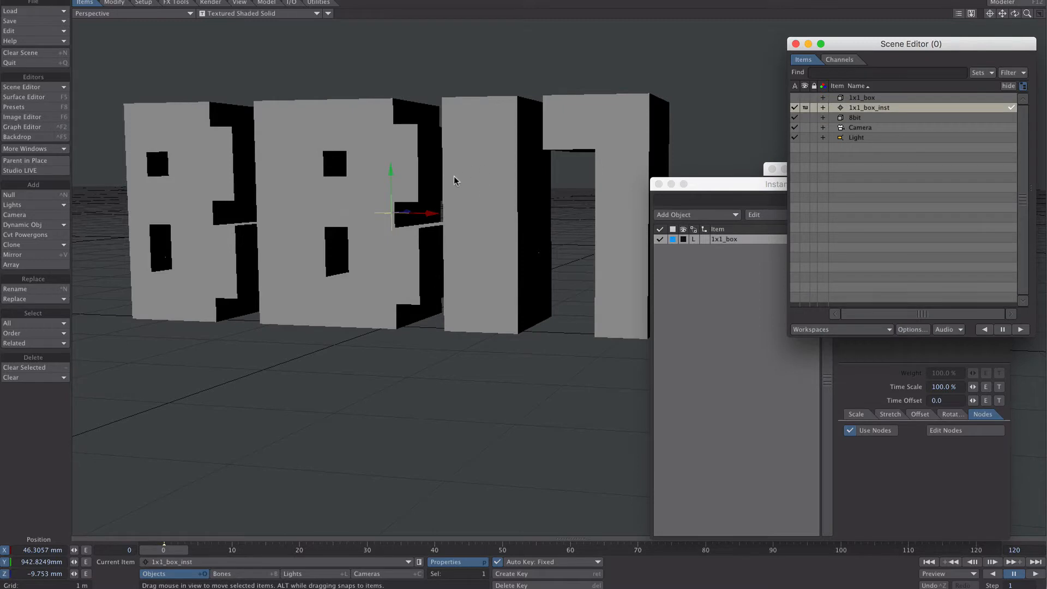
drag(430, 215, 385, 212)
click(740, 239)
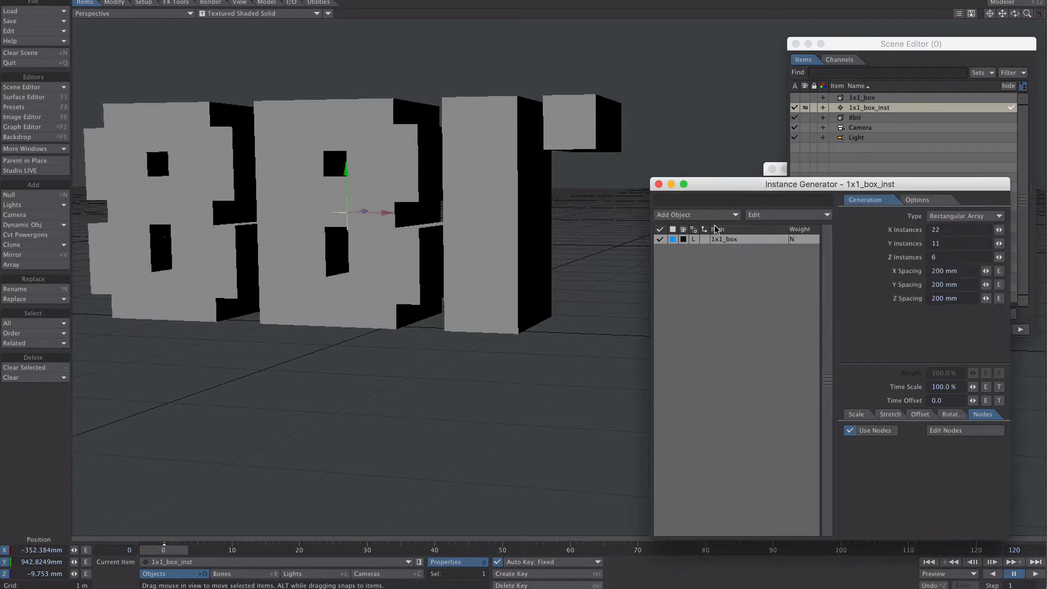
click(243, 13)
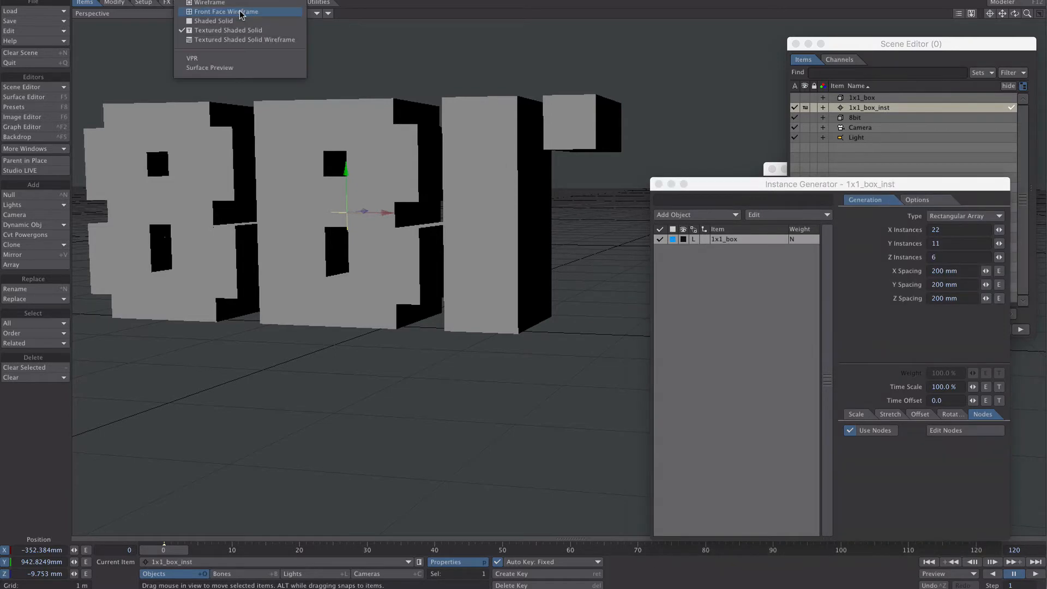
click(235, 12)
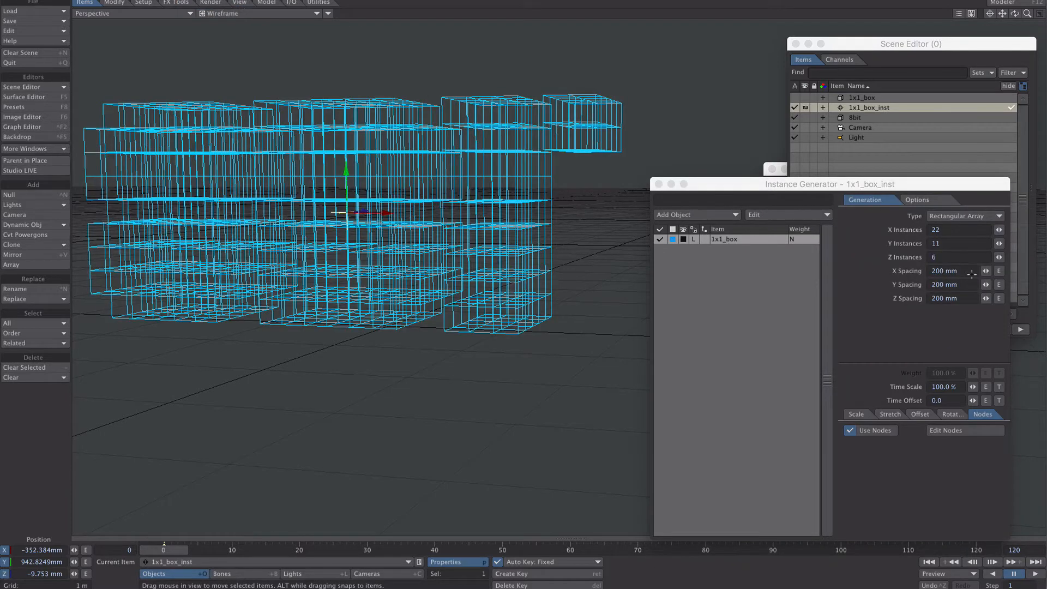
drag(1000, 229, 1011, 230)
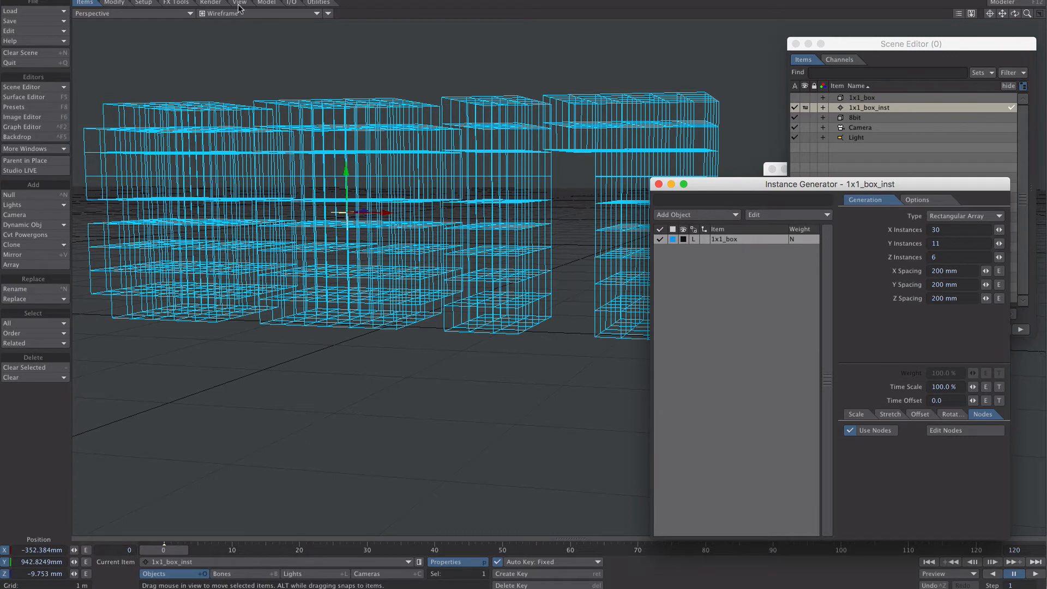
Switch the view to Textured Shaded Solid Wireframe and move the array to about X 21 mm.
click(220, 13)
click(224, 45)
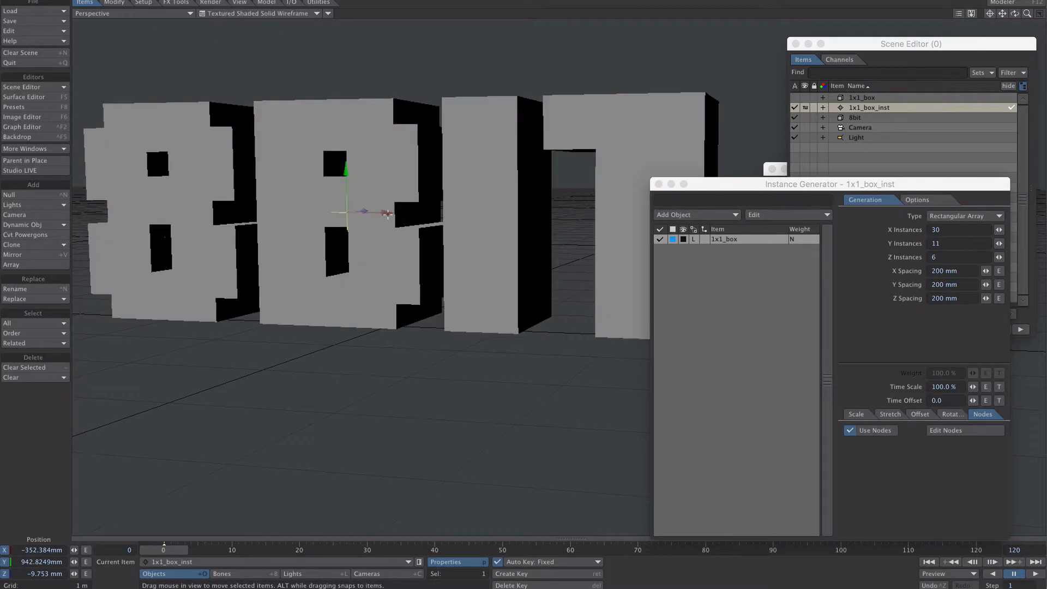
drag(387, 213, 429, 213)
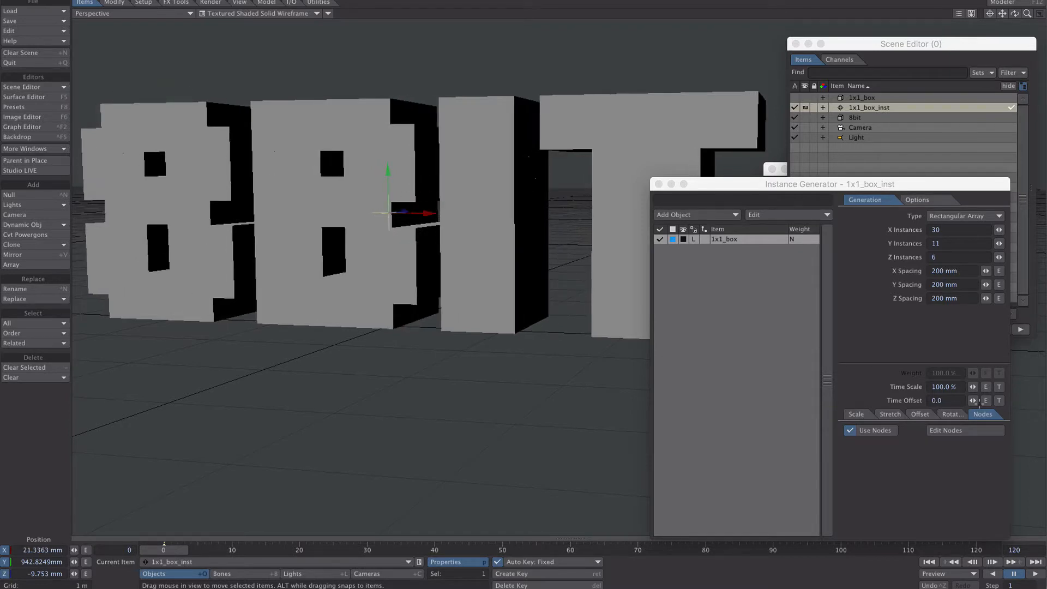
Turn off node control of the instances and show the 8bit object as Textured w/Wireframe.
click(875, 430)
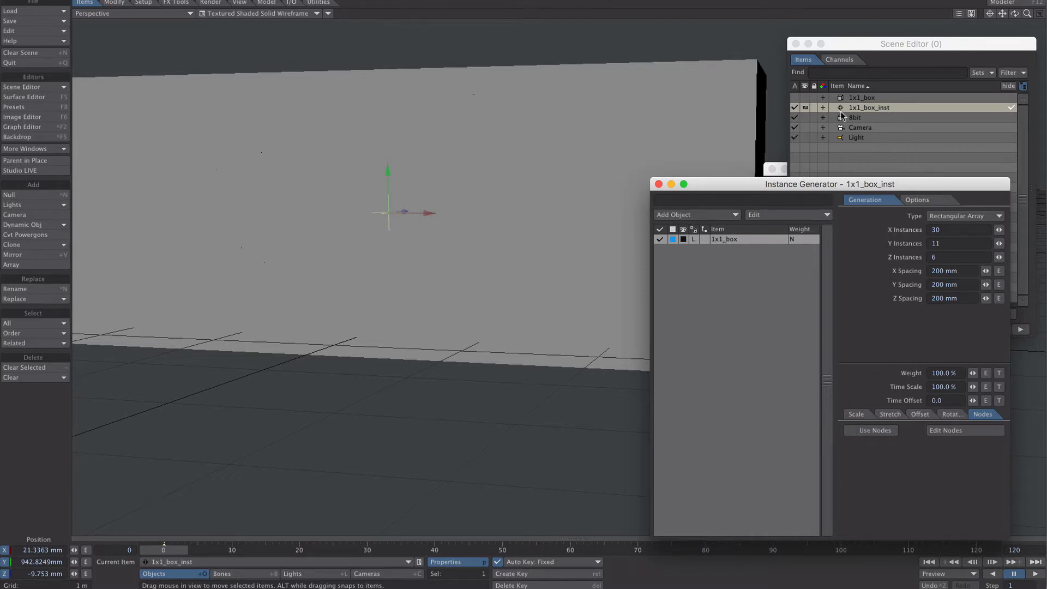
click(806, 117)
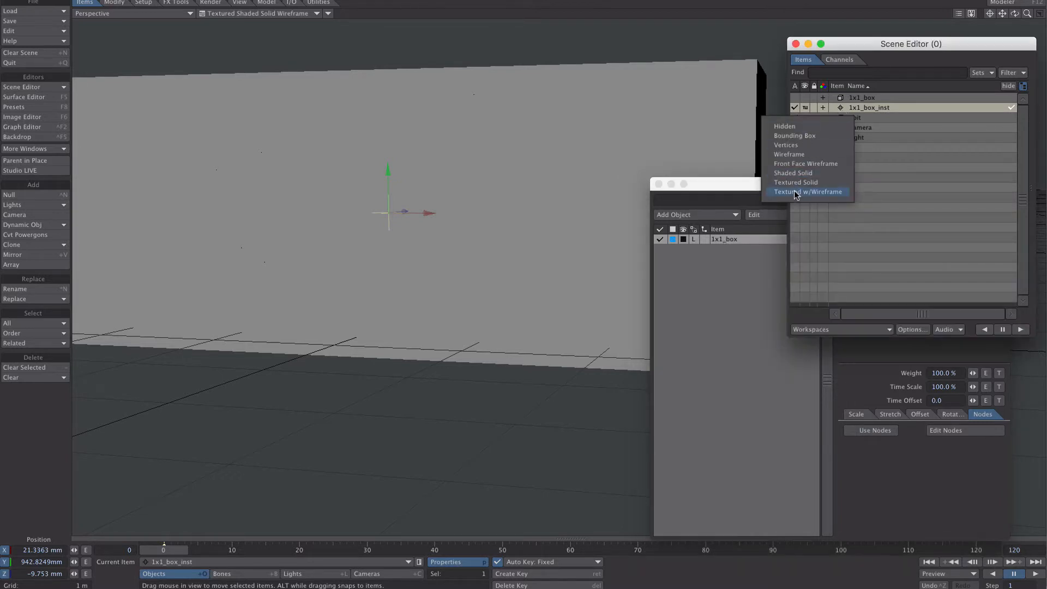
click(794, 194)
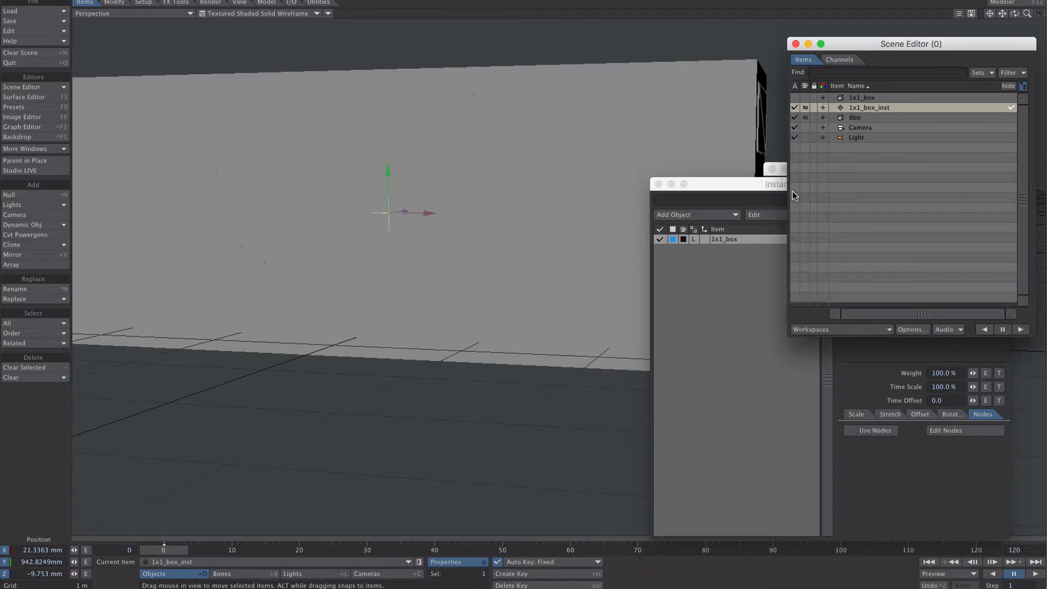
Show the scene as Front Face Wireframe in the Back view.
click(277, 14)
click(278, 13)
click(745, 368)
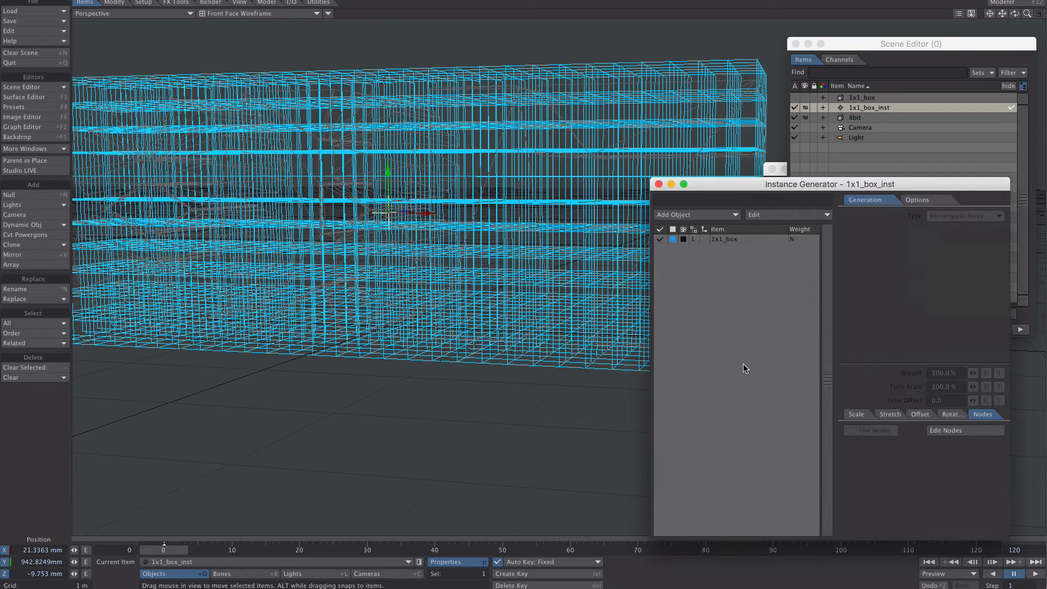
key(1)
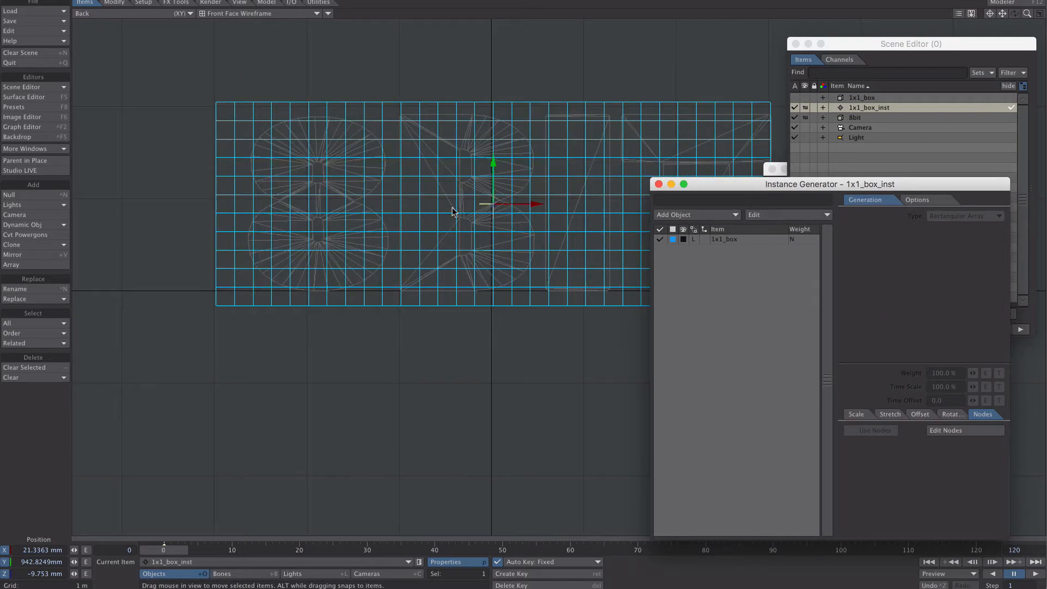
Center the array over the widened letters at about X 102 mm and turn node control of the instances back on.
click(722, 238)
drag(889, 184, 867, 313)
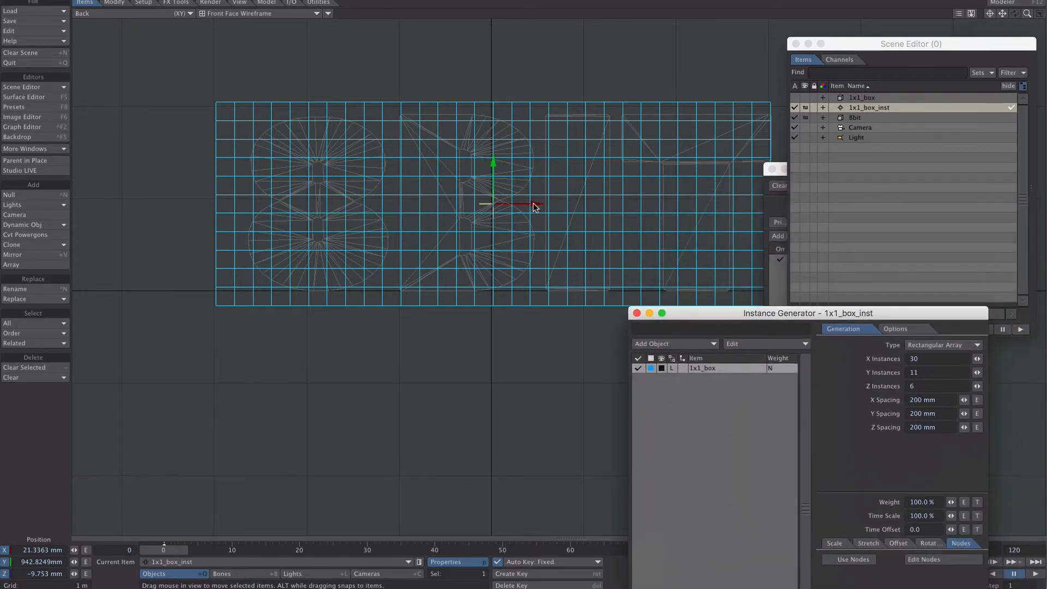
mouse_move(538, 206)
mouse_down()
mouse_move(548, 204)
mouse_move(535, 203)
mouse_up()
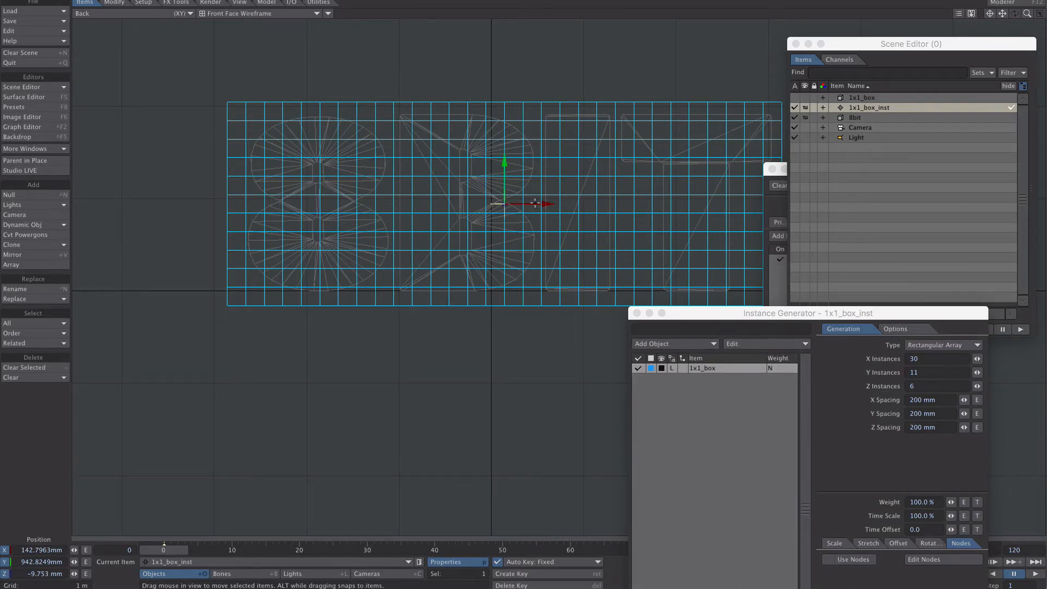
key(ctrl+z)
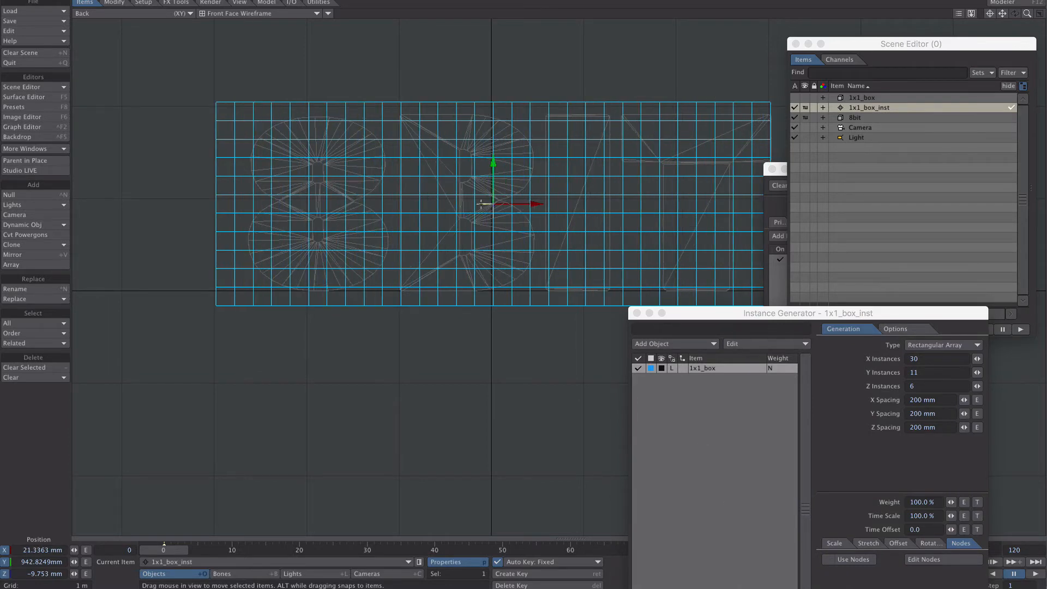
drag(535, 204, 527, 203)
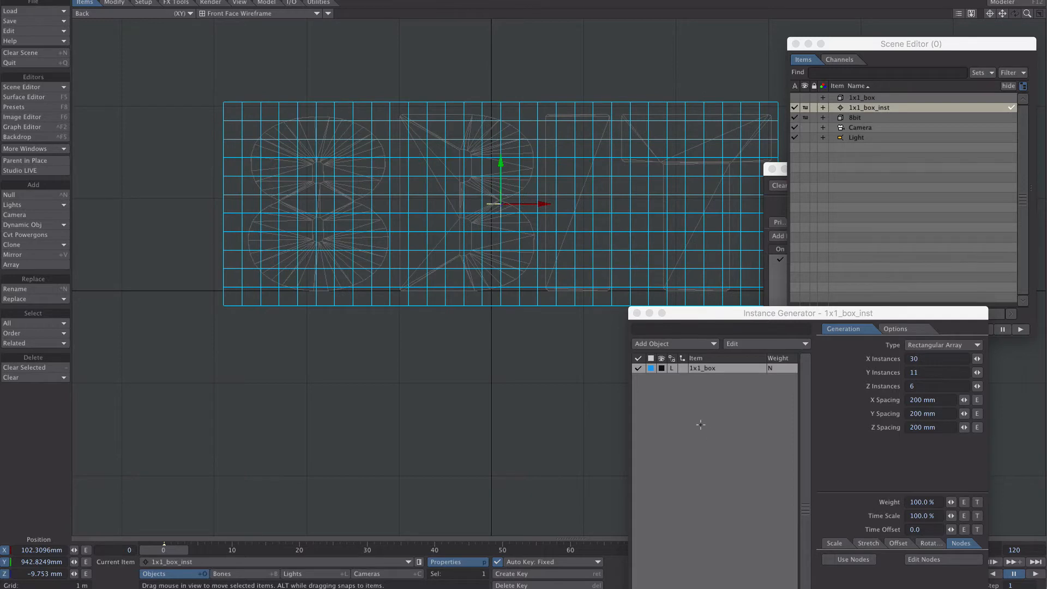
click(850, 561)
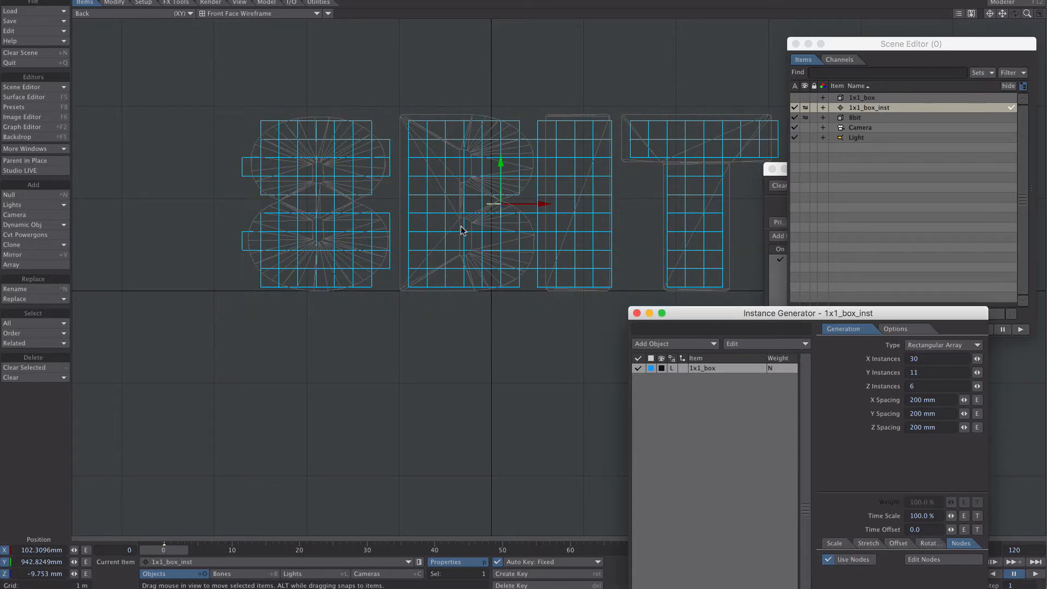
Show the scene as Textured Shaded Solid Wireframe in the Perspective view.
key(4)
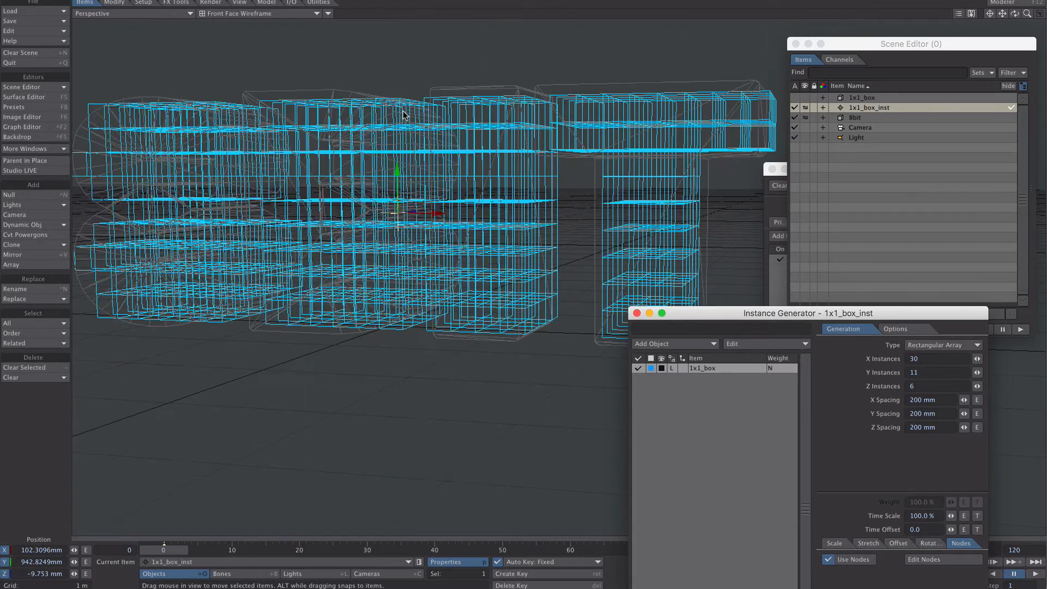
click(218, 13)
click(213, 40)
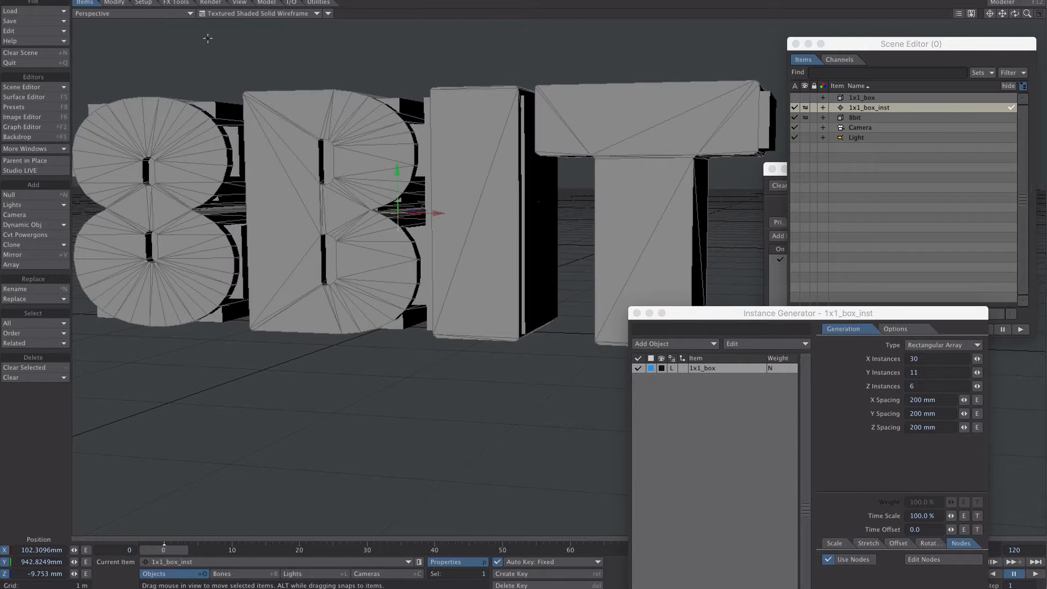
Hide the 8bit letters and move the box array to about X 51 mm.
click(812, 118)
click(818, 126)
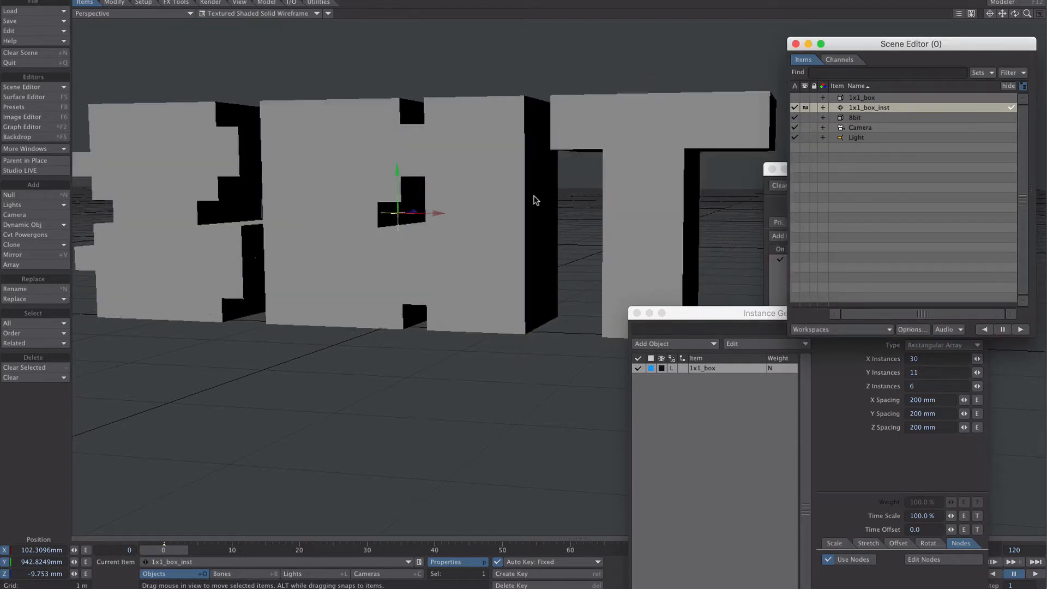
mouse_move(435, 216)
mouse_down()
mouse_move(404, 219)
mouse_move(395, 262)
mouse_move(382, 216)
mouse_move(415, 217)
mouse_up()
alt+drag(513, 171, 642, 42)
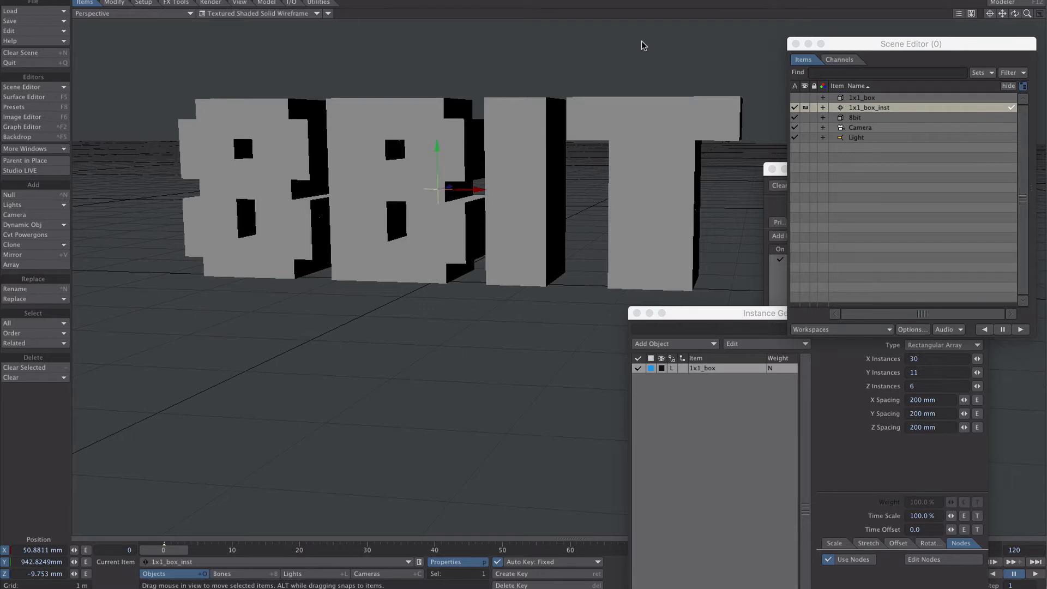
Disable the rectangular array instance generator on 1x1_box_inst and close its object properties.
click(866, 109)
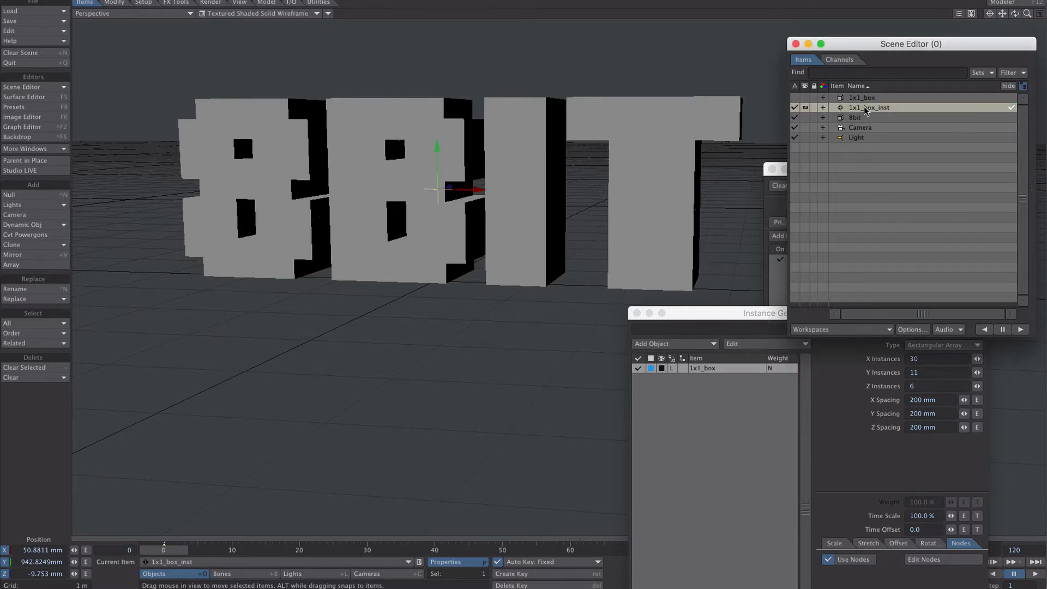
key(p)
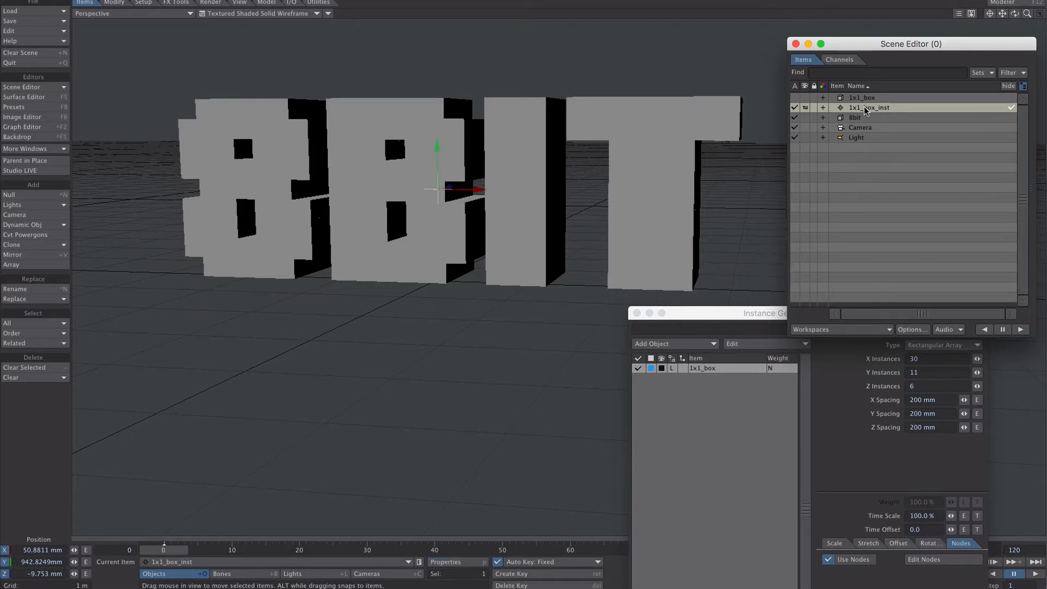
key(p)
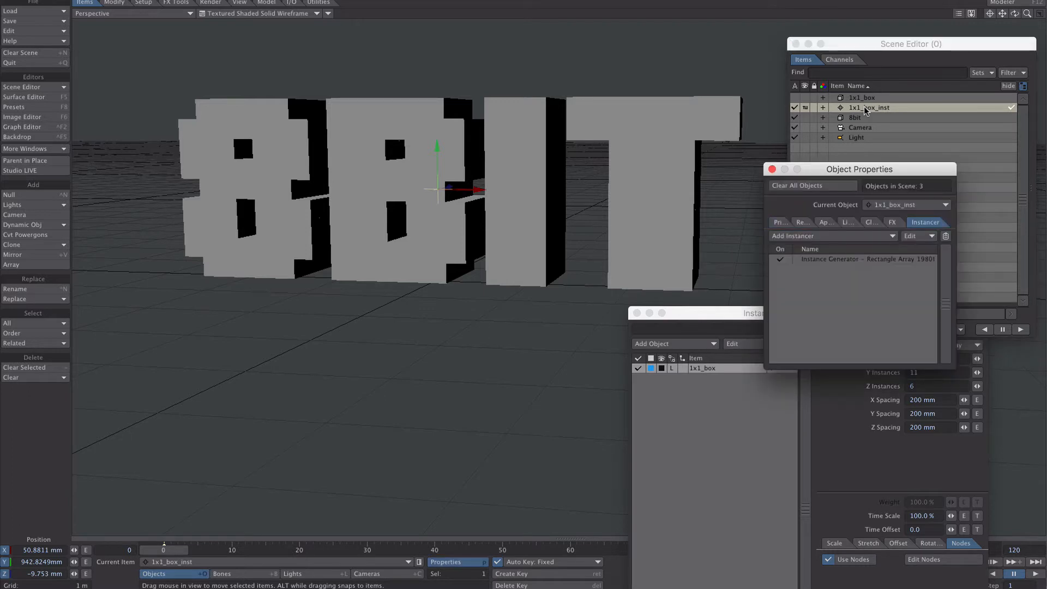
click(779, 261)
click(772, 169)
Make the original 1x1_box visible as a textured solid.
click(875, 99)
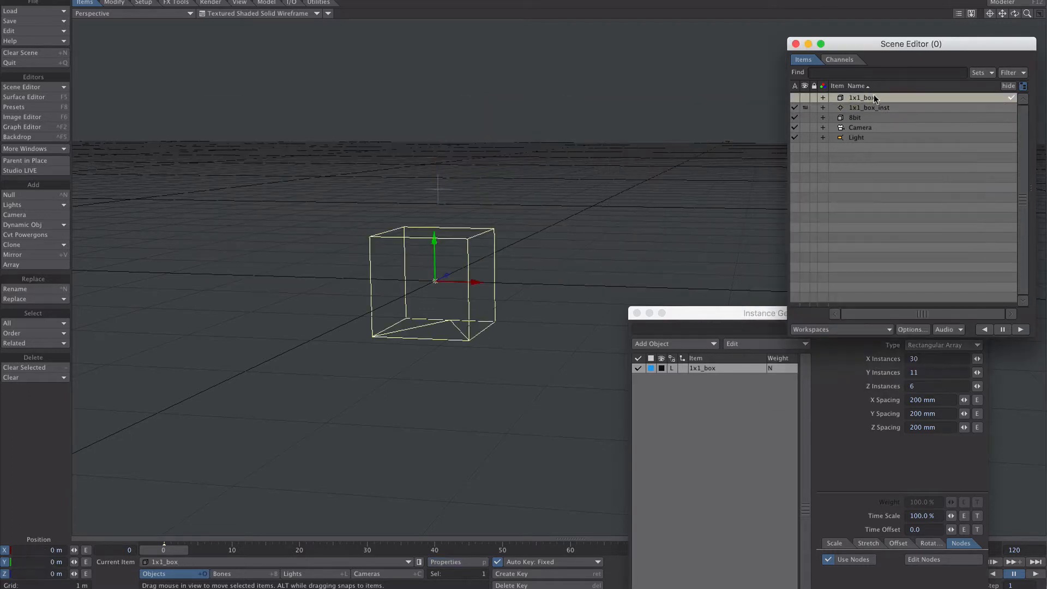
click(803, 97)
click(800, 170)
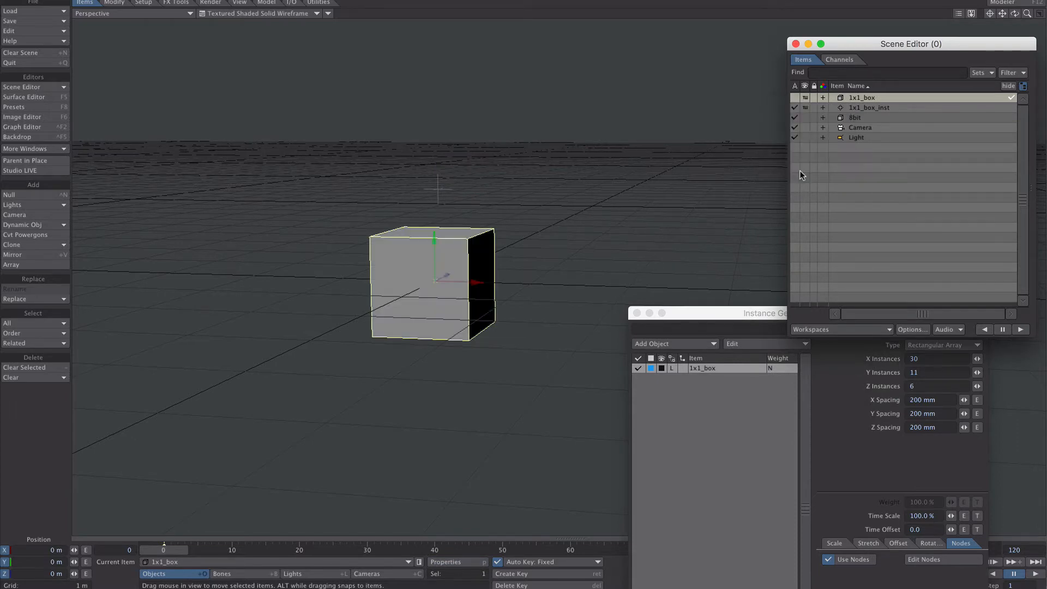
Raise 1x1_box to Y 20 m above the ground.
ctrl+alt+drag(557, 206, 391, 246)
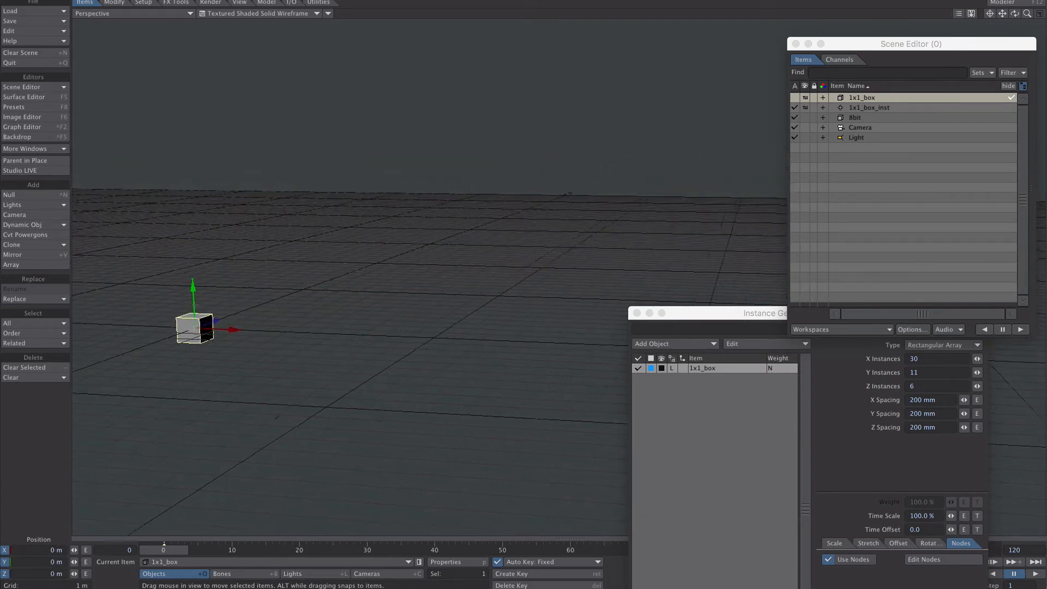
alt+shift+drag(502, 168, 541, 183)
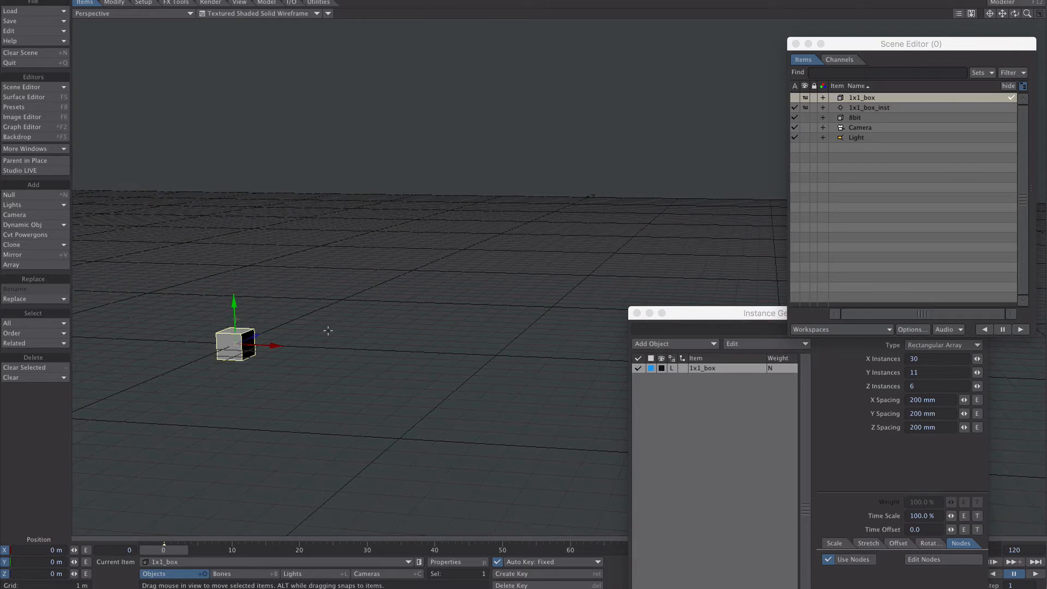
click(34, 562)
text(20)
key(Tab)
ctrl+alt+drag(502, 217, 324, 300)
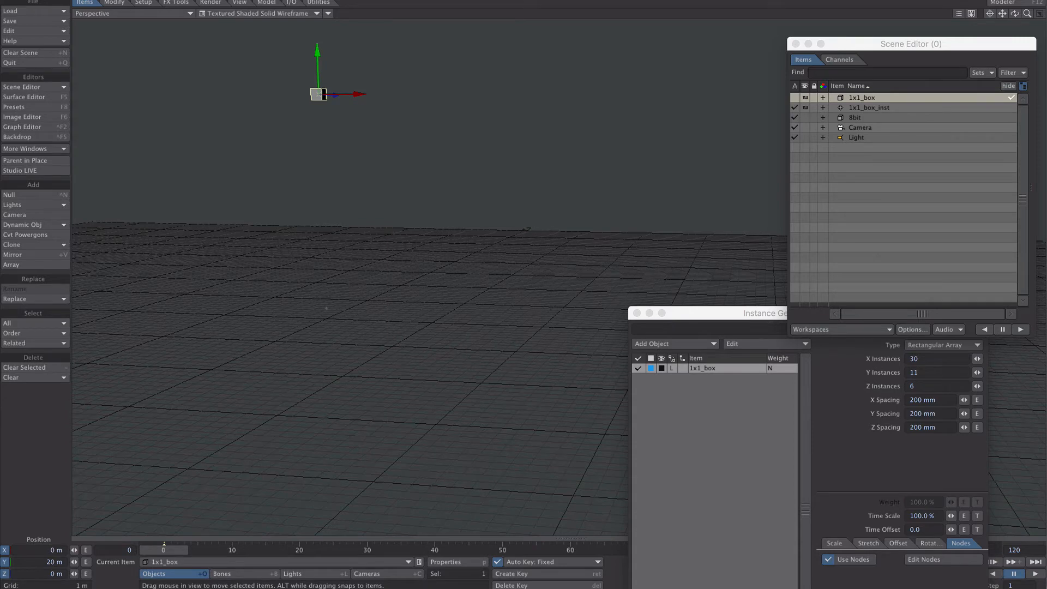
Add a Gravity motion modifier to 1x1_box with a start time of frame 10.
key(m)
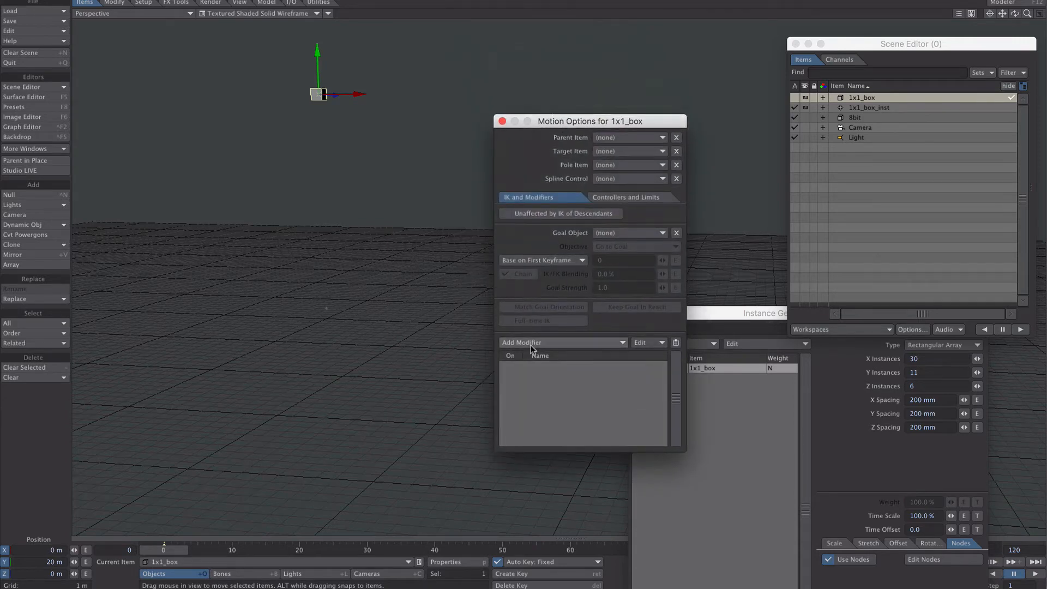
click(531, 345)
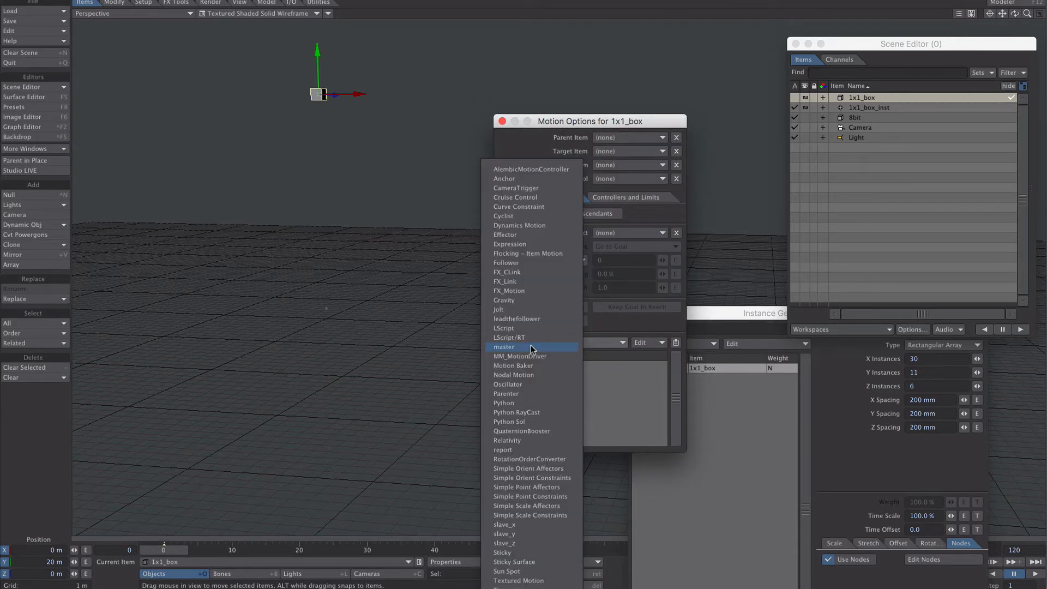
click(544, 301)
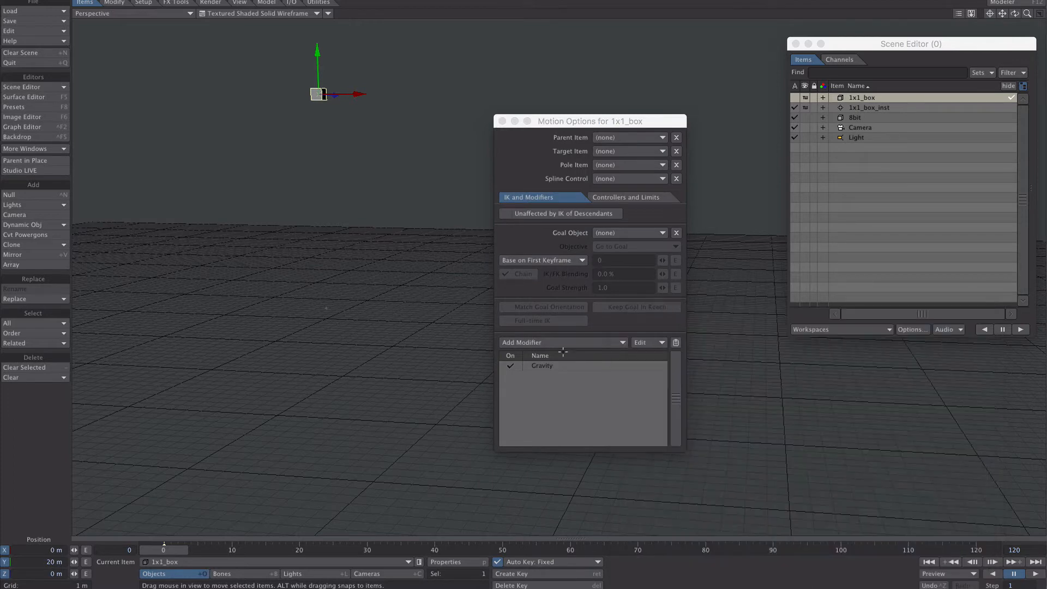
click(548, 366)
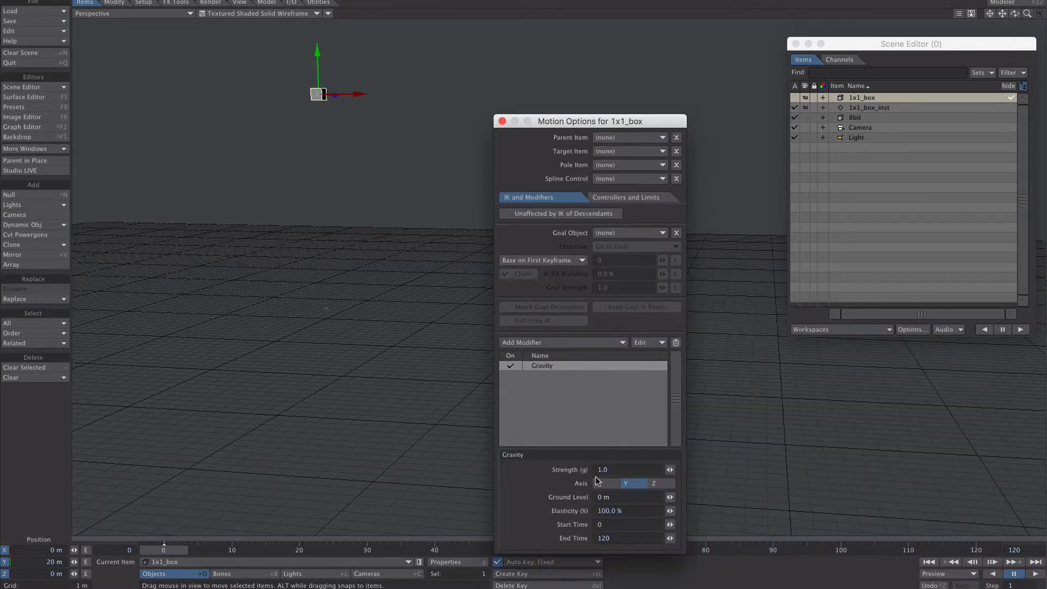
click(621, 498)
click(608, 524)
text(10)
key(Tab)
drag(600, 122, 636, 52)
Shorten the animation to end at frame 60 and play it back.
click(1014, 549)
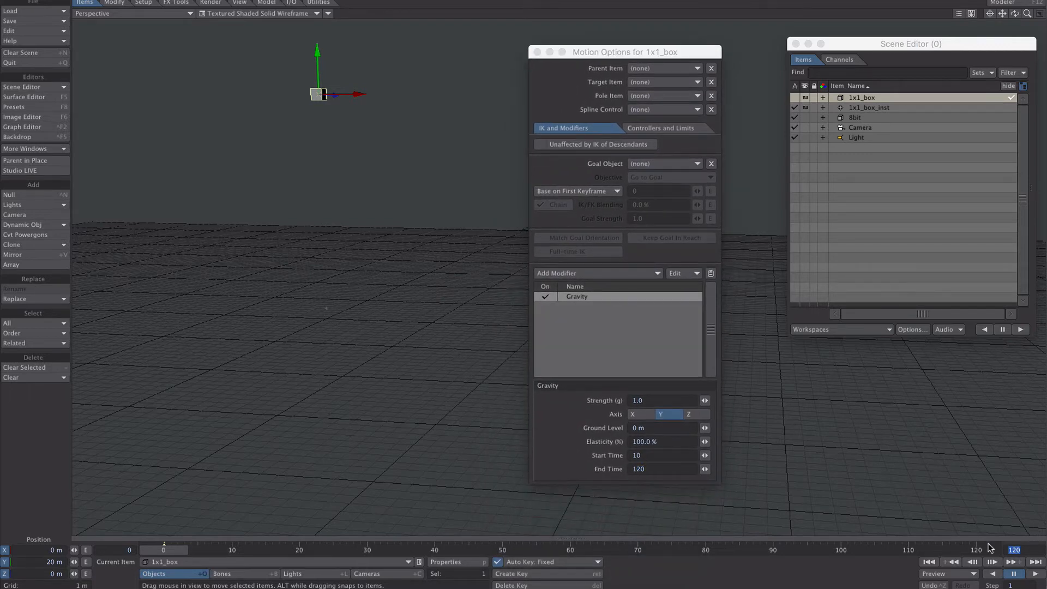
text(60)
key(Return)
click(1040, 574)
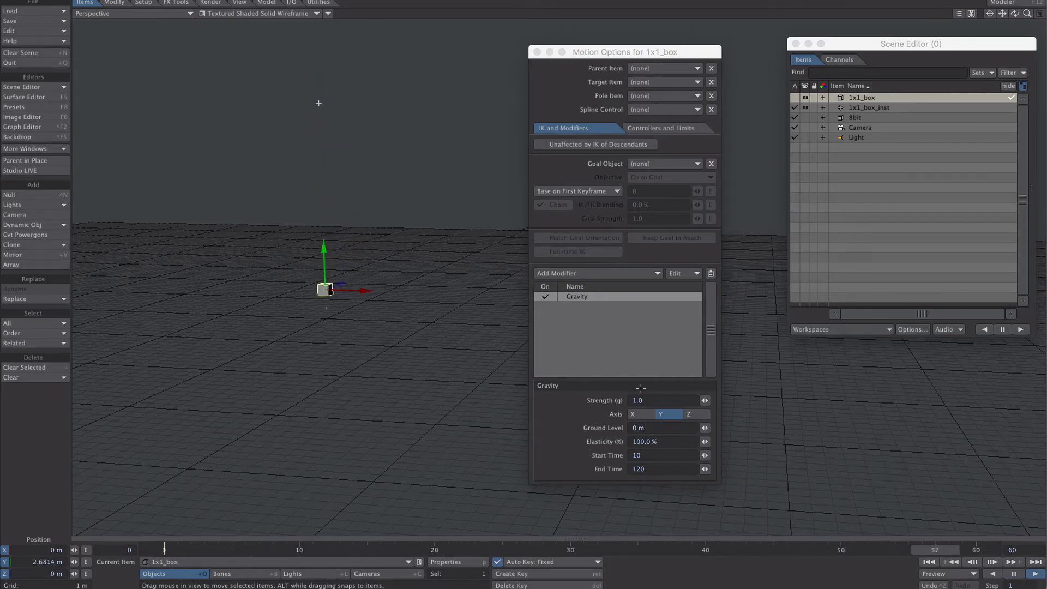
Set the Gravity strength to 10 and its elasticity to 10%.
click(628, 399)
text(10)
key(Tab)
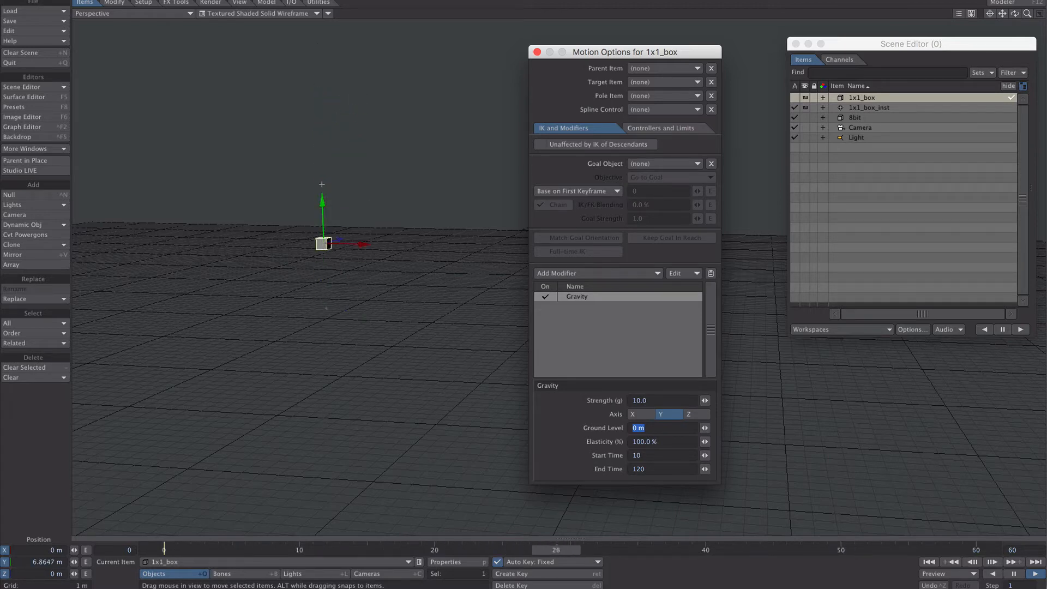
key(Tab)
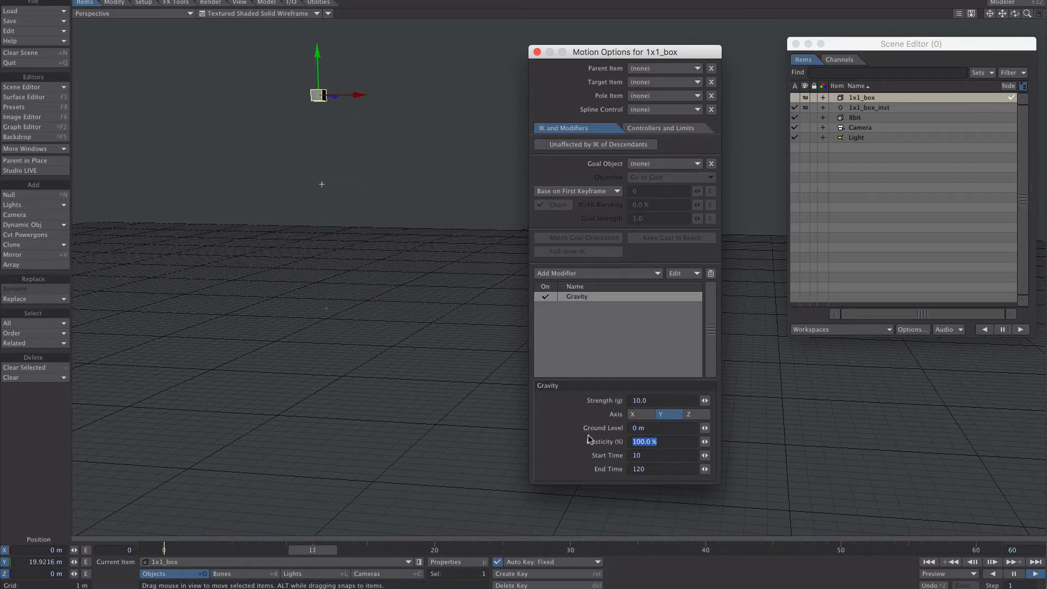
text(10)
key(Tab)
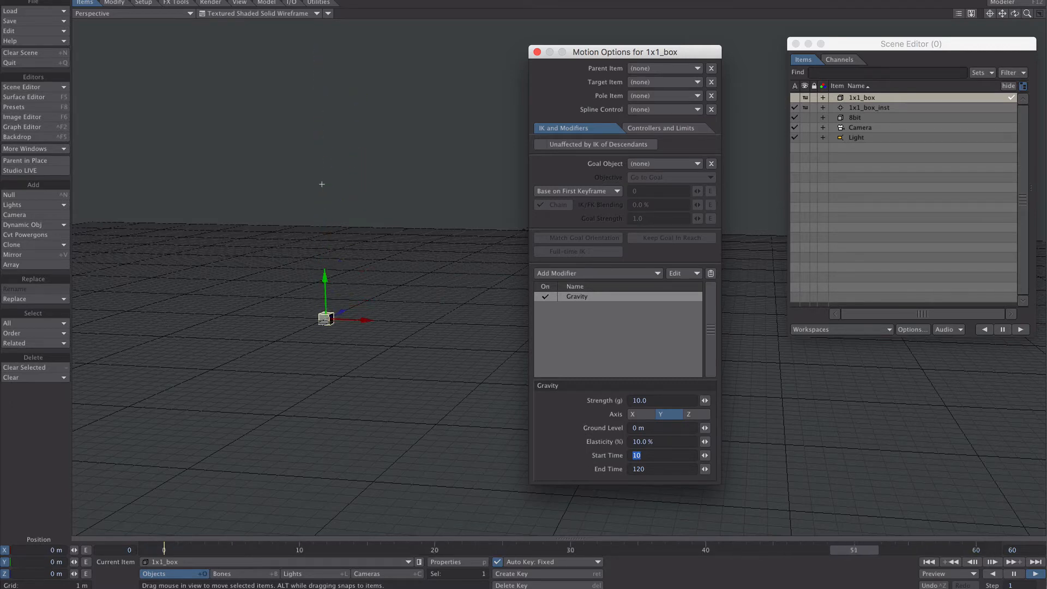
Set the Gravity elasticity to 6% and stop the playback.
drag(664, 439, 620, 439)
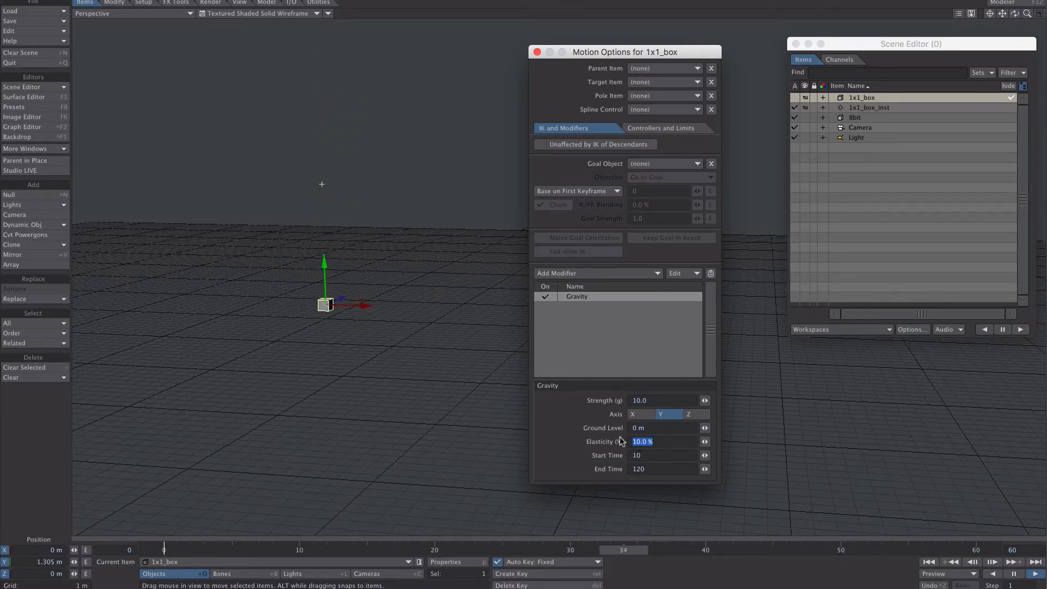
text(6)
key(Tab)
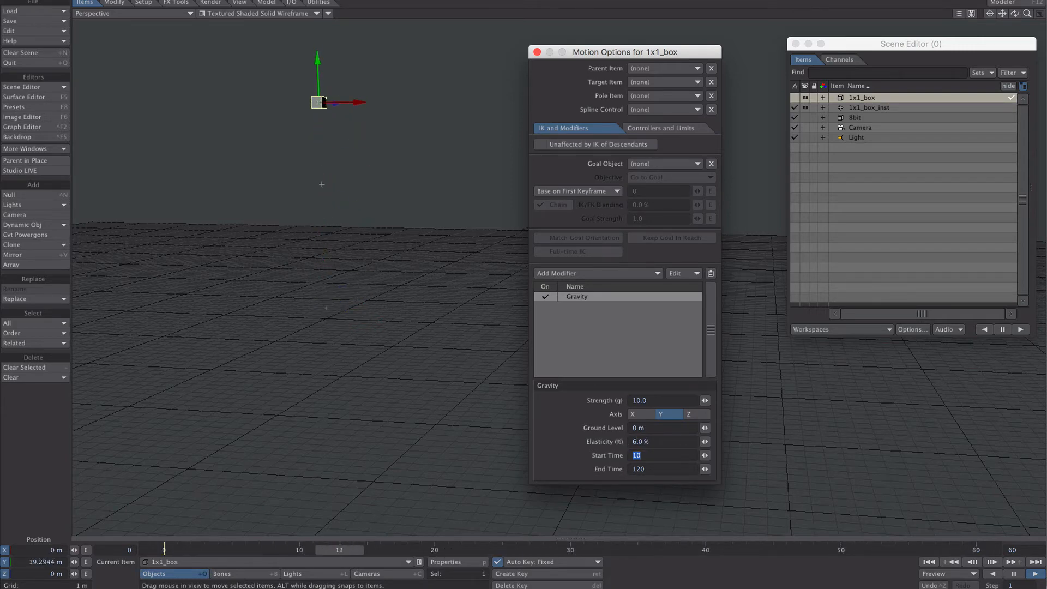
click(1014, 574)
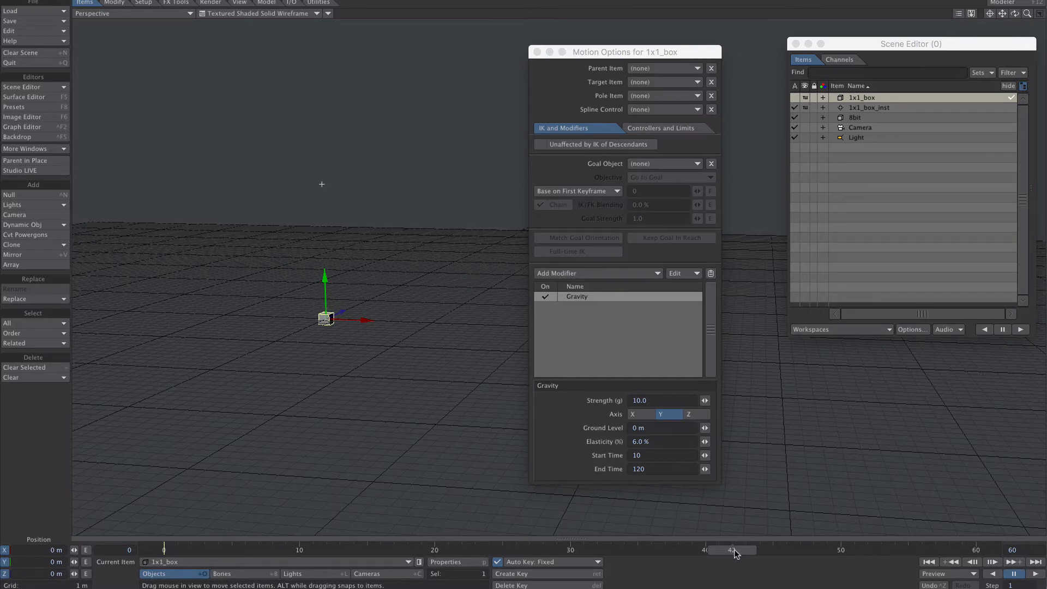
Go to frame 10, activate scaling for the box and set Auto Key to Modified.
drag(732, 550, 299, 550)
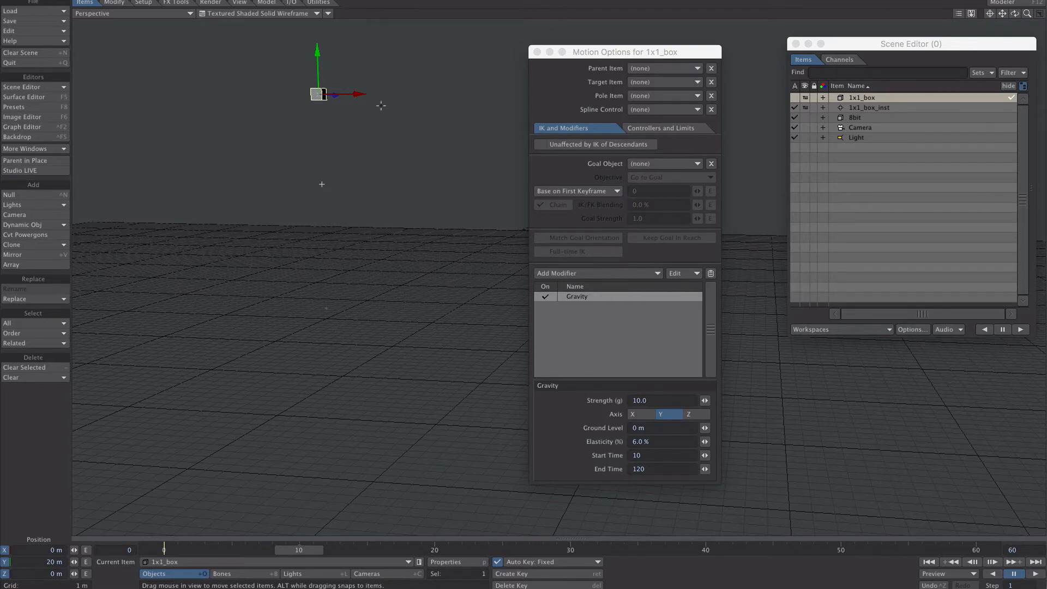
key(y)
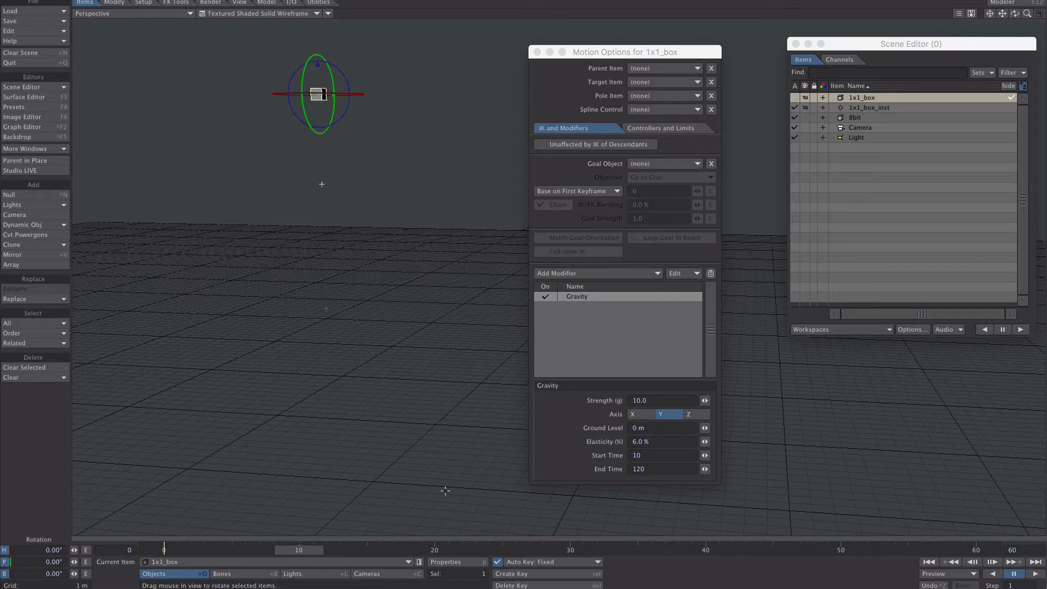
key(shift+h)
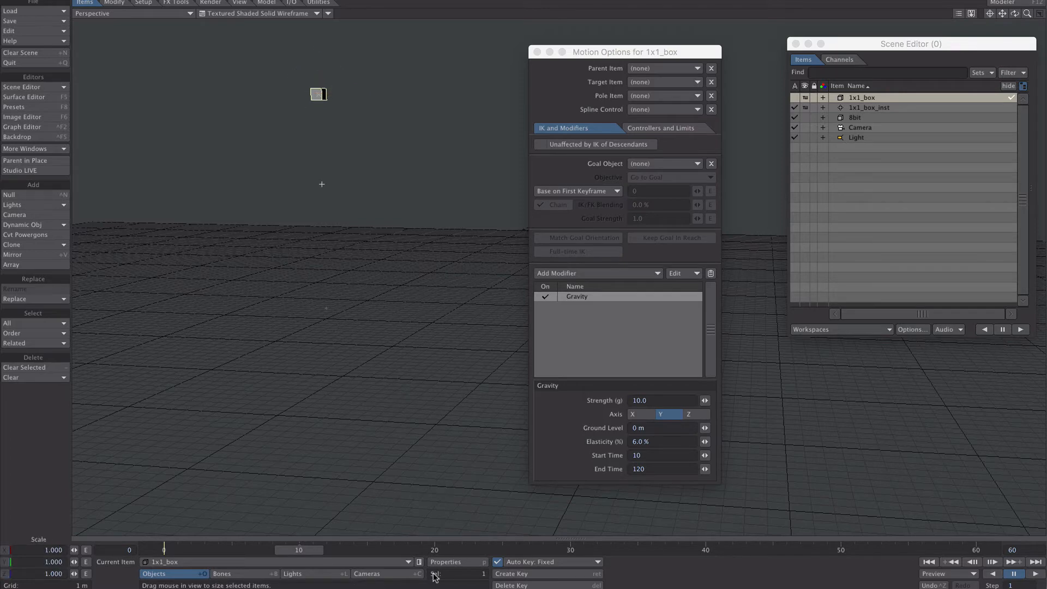
key(Tab)
key(Tab)
click(528, 562)
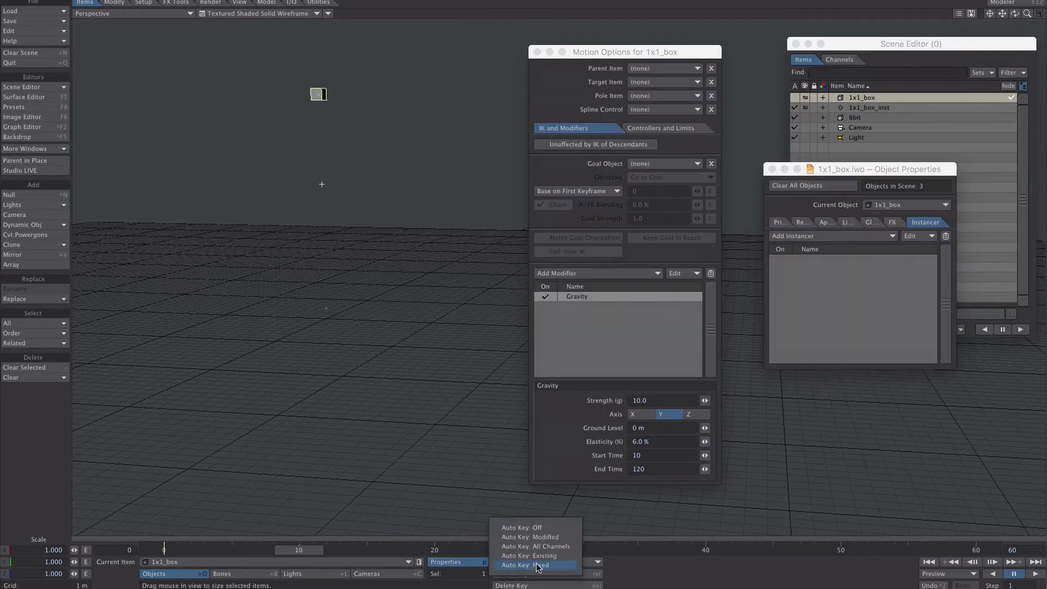
click(539, 537)
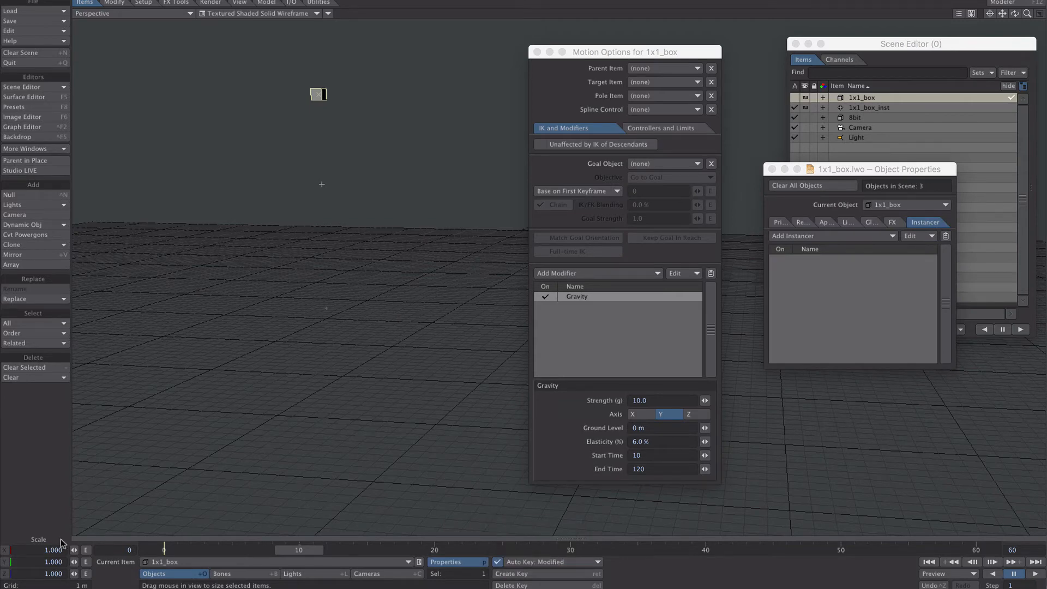
Key the box's X, Y and Z scale at 1.0 on frame 10.
click(73, 549)
click(73, 561)
click(73, 573)
Key the box's scale at 0 on all three axes at frame 0.
drag(288, 552, 163, 550)
text(n)
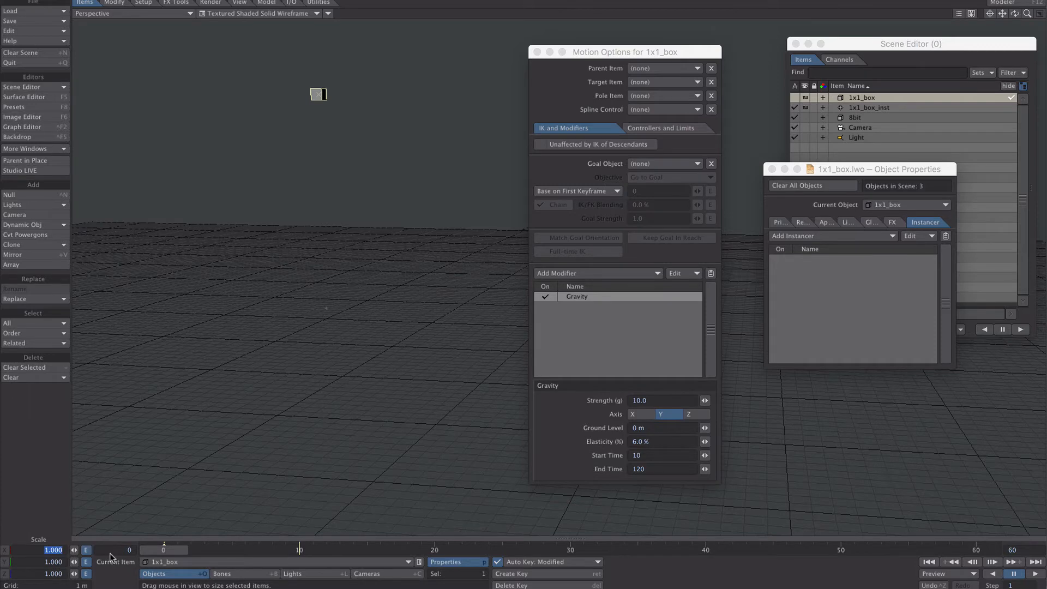
text(0)
key(Tab)
key(Tab)
text(0)
key(shift+Tab)
text(0)
key(Tab)
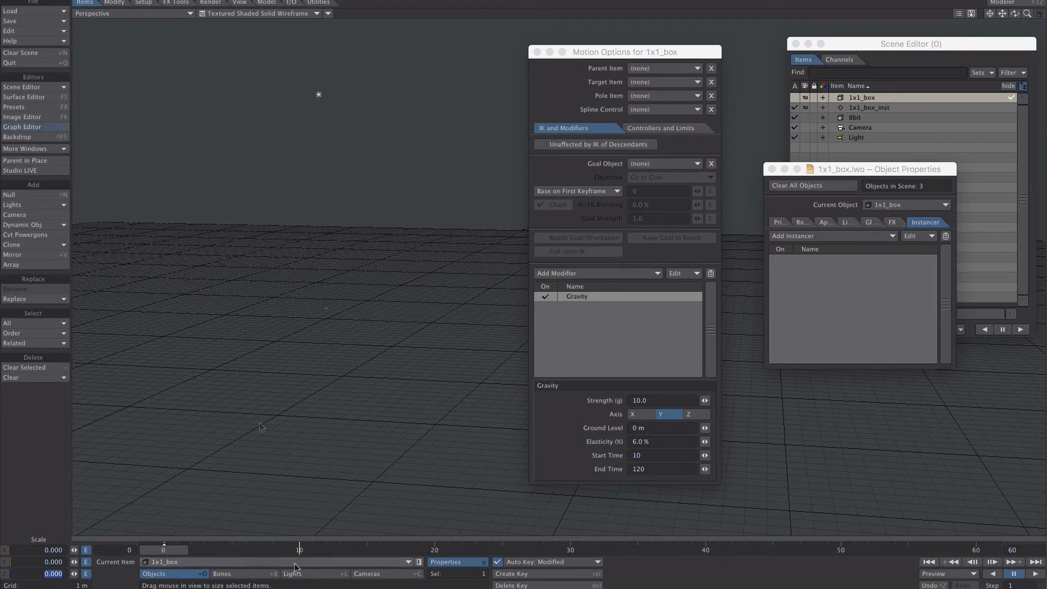
Set the incoming curve of the box's frame 10 scale keys to Stepped and play the animation.
key(ctrl+F2)
drag(448, 135, 428, 156)
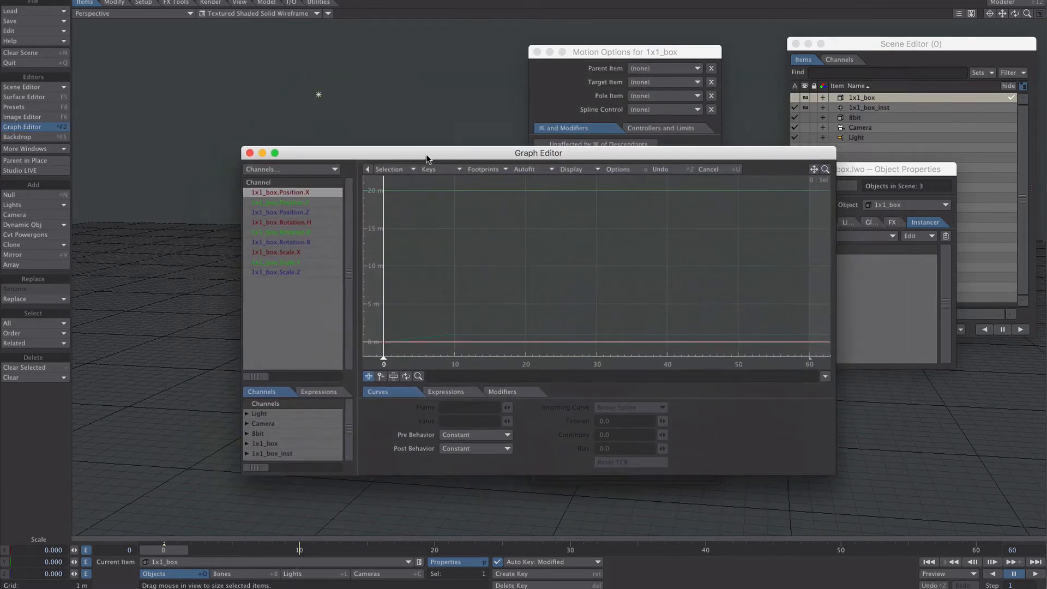
drag(296, 252, 292, 272)
drag(525, 297, 437, 361)
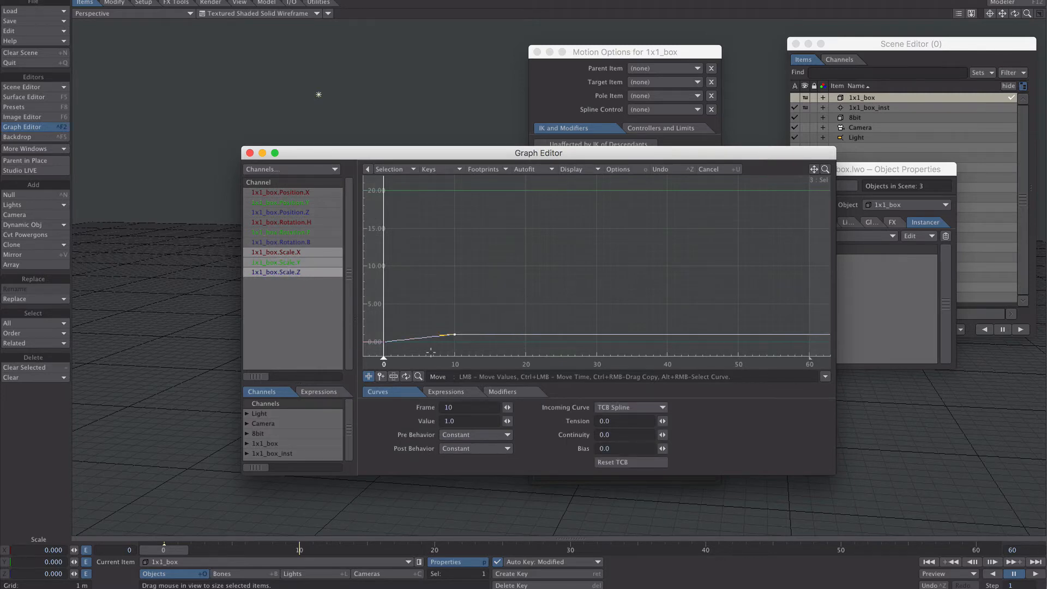
click(653, 410)
click(608, 443)
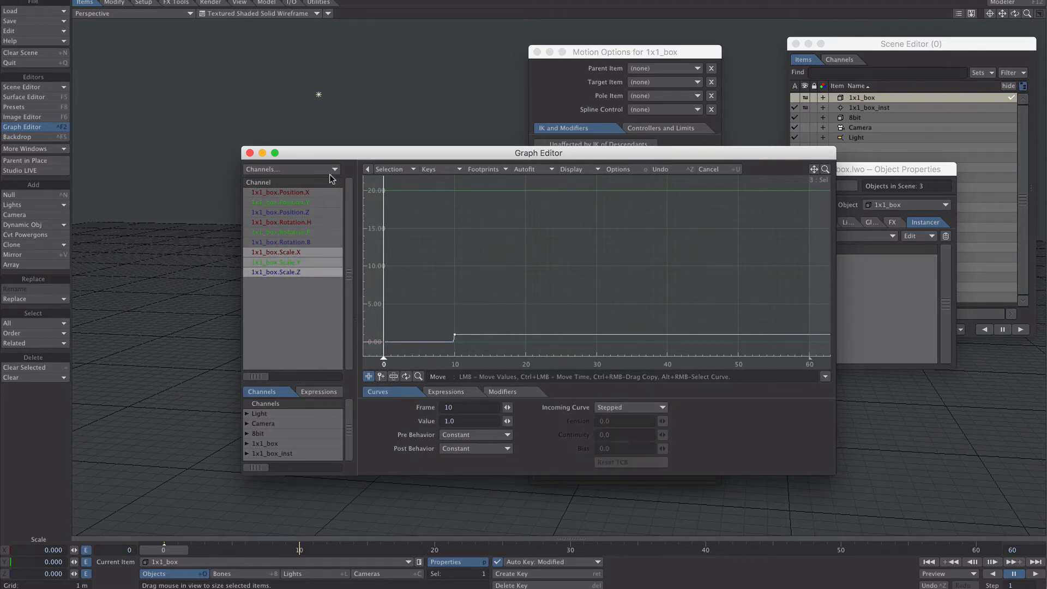
click(250, 153)
click(1035, 573)
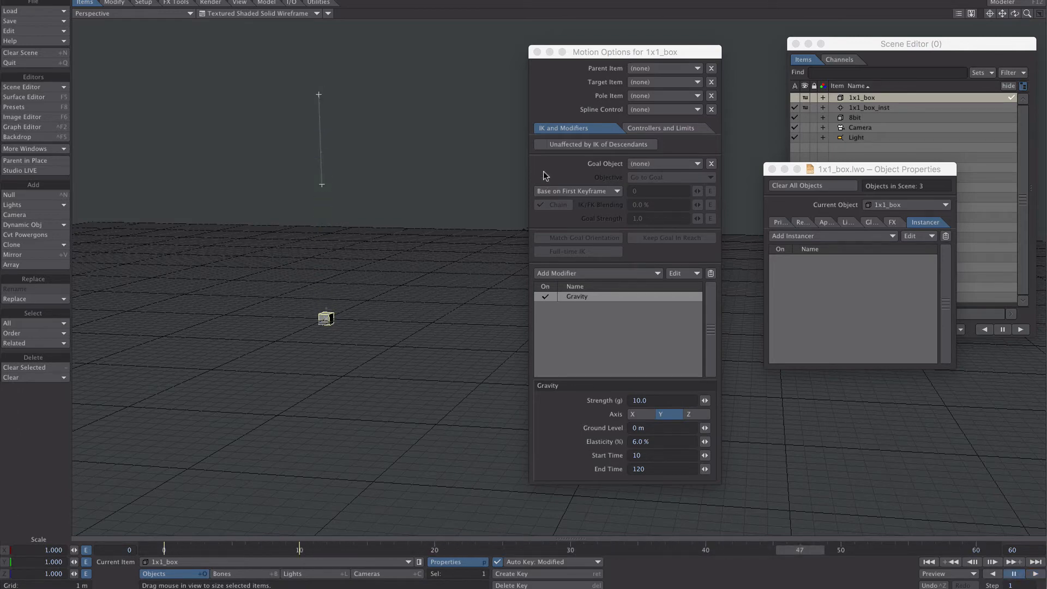
Close the box's motion options and object properties, and hide 1x1_box in the Scene Editor.
click(537, 52)
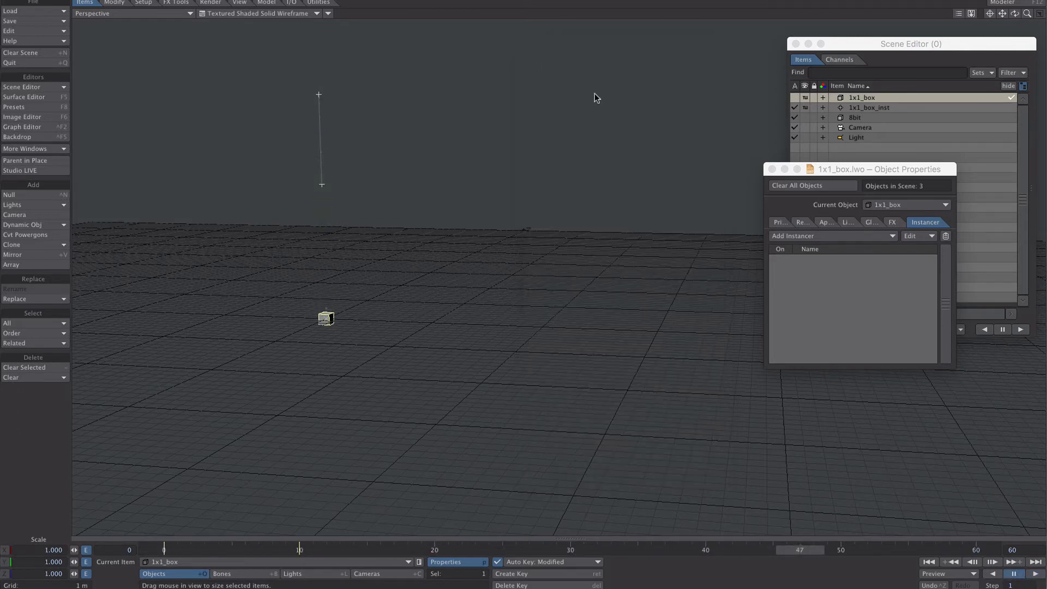
click(771, 169)
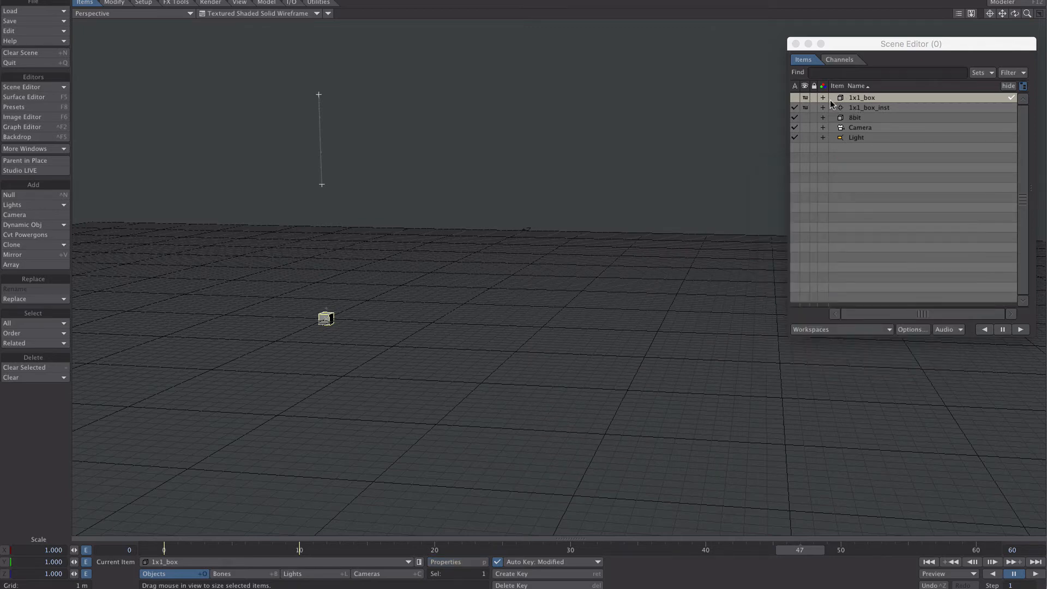
click(798, 94)
click(806, 96)
click(785, 106)
click(797, 98)
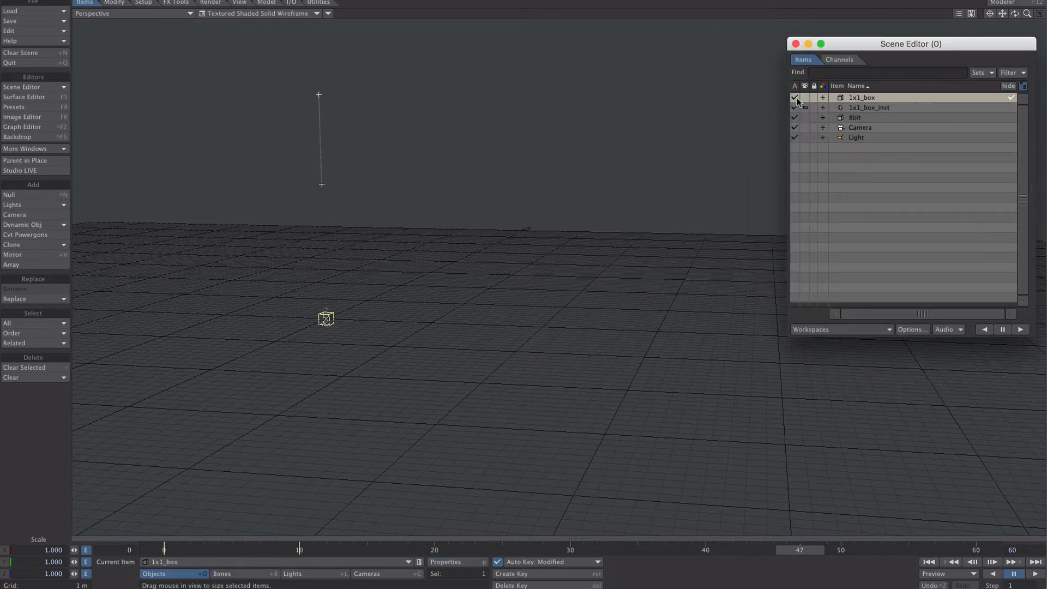
click(796, 99)
Enable the rectangular array instancer on 1x1_box_inst and open its Instance Generator settings.
click(860, 108)
key(p)
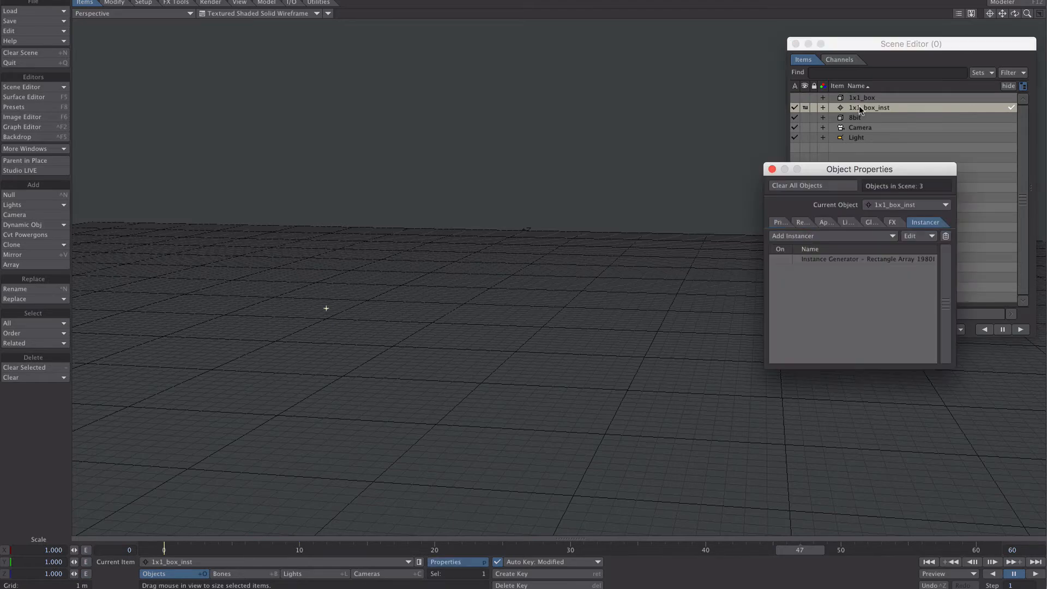
click(784, 260)
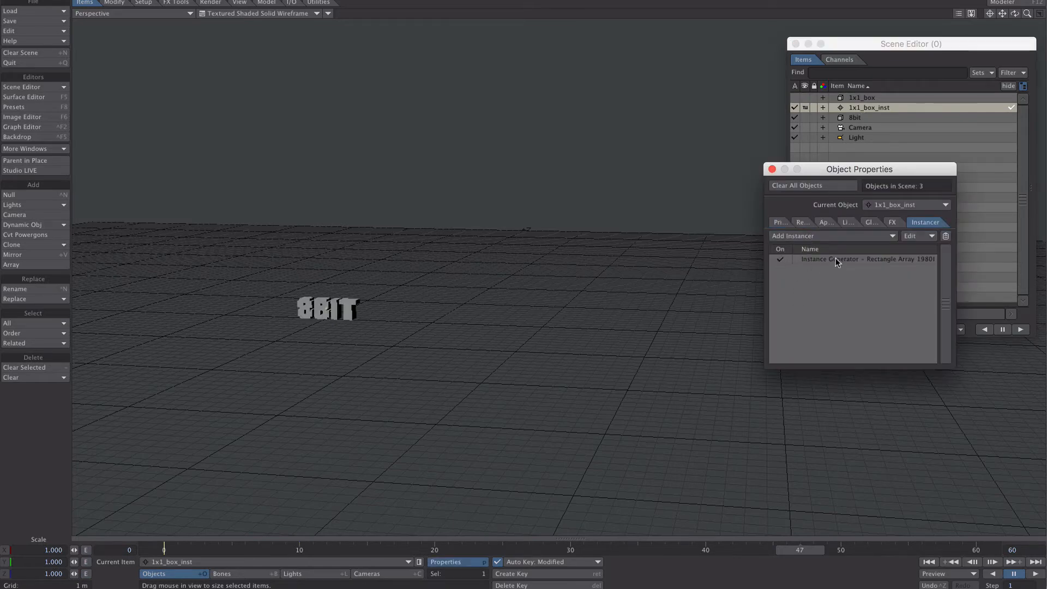
double_click(835, 260)
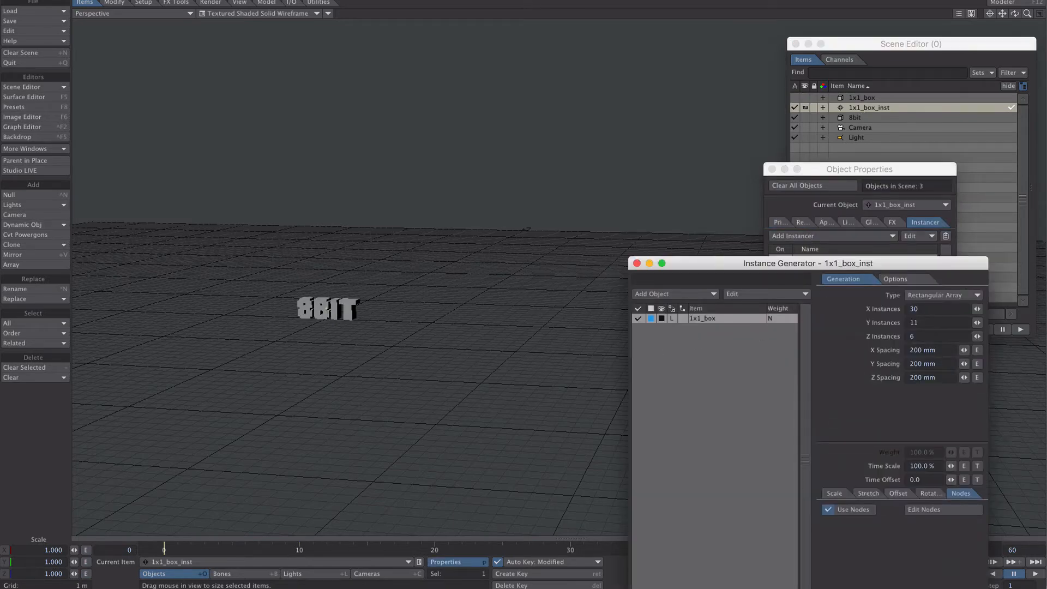
Switch the 1x1_box entry in the Instance Generator from L to W.
drag(986, 12, 984, 15)
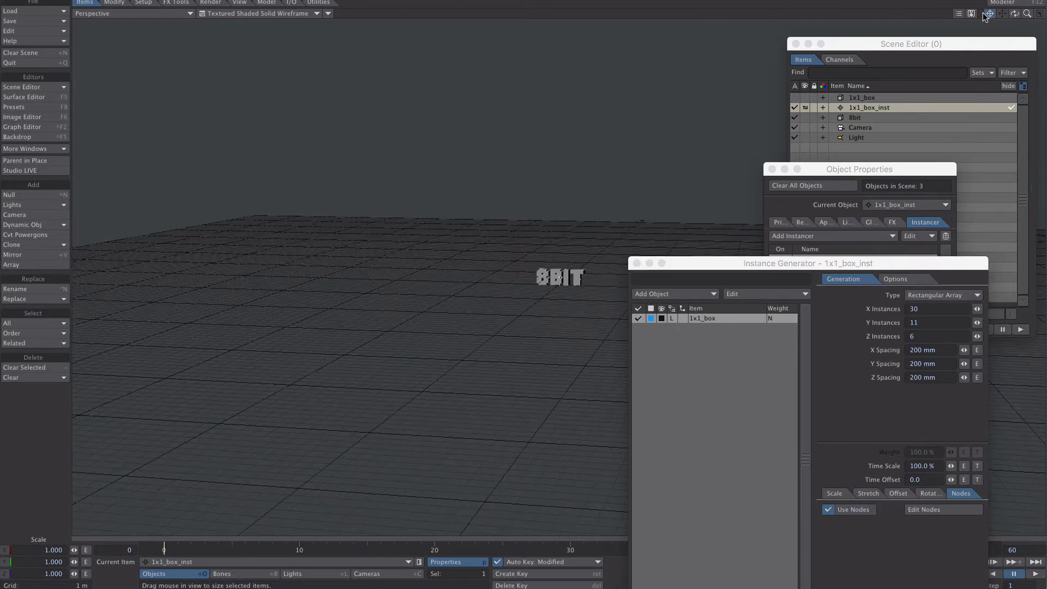
scroll(577, 298, up, 5)
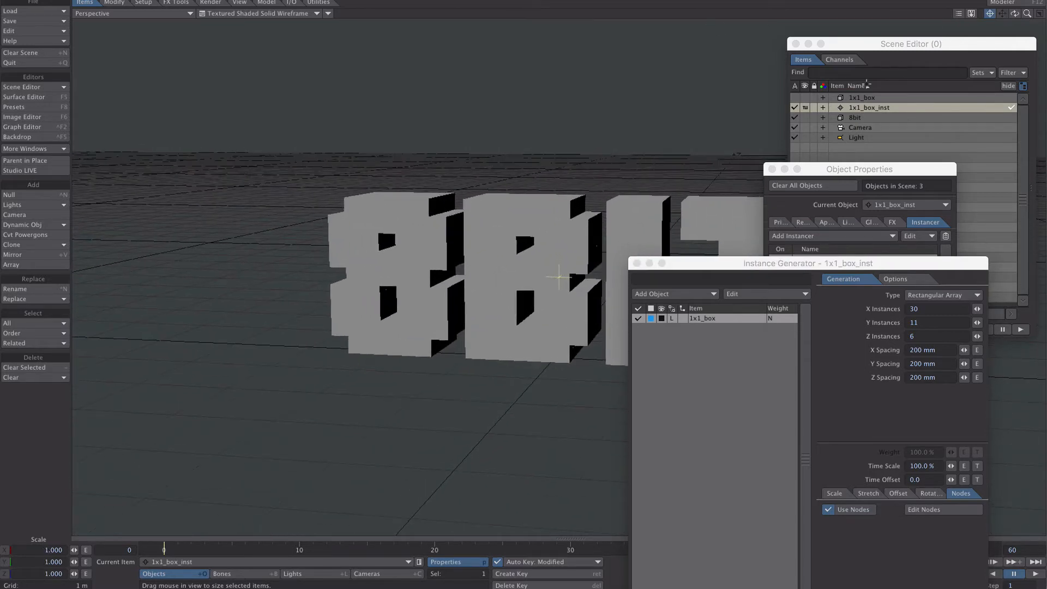
click(990, 14)
alt+shift+drag(517, 239, 312, 239)
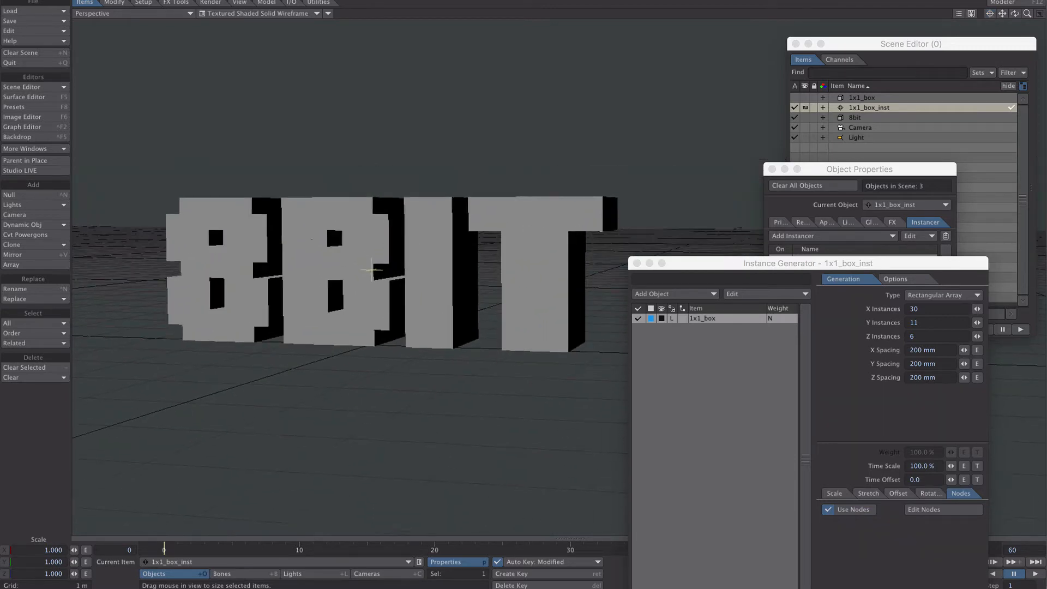
alt+drag(371, 269, 371, 200)
alt+drag(567, 211, 556, 217)
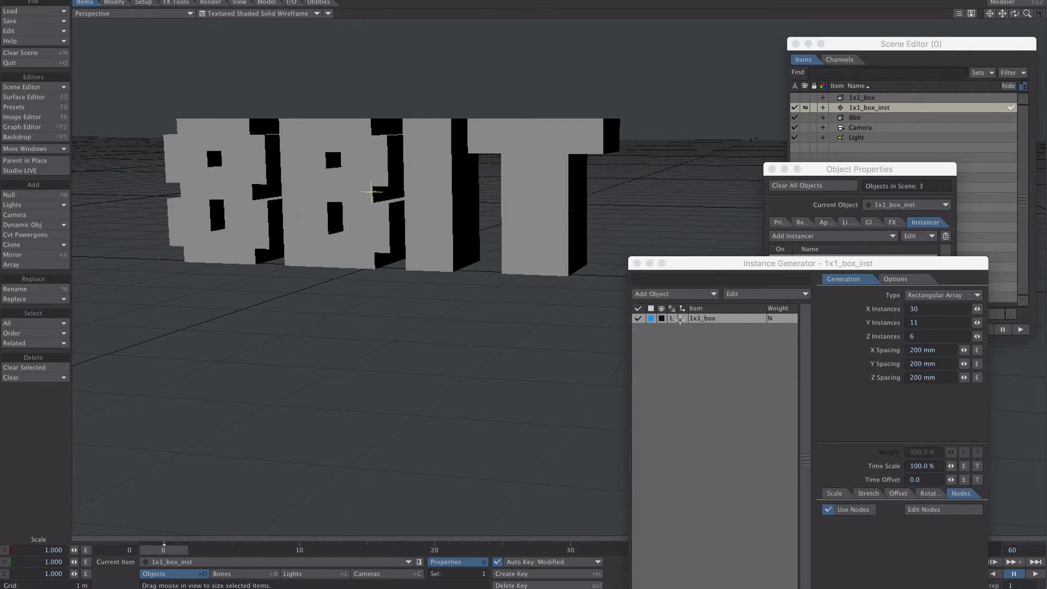
click(680, 319)
click(675, 310)
Close the object properties, clear the Instance Generator from the timeline, play and scrub the 8BIT animation, and return to frame 0.
click(772, 169)
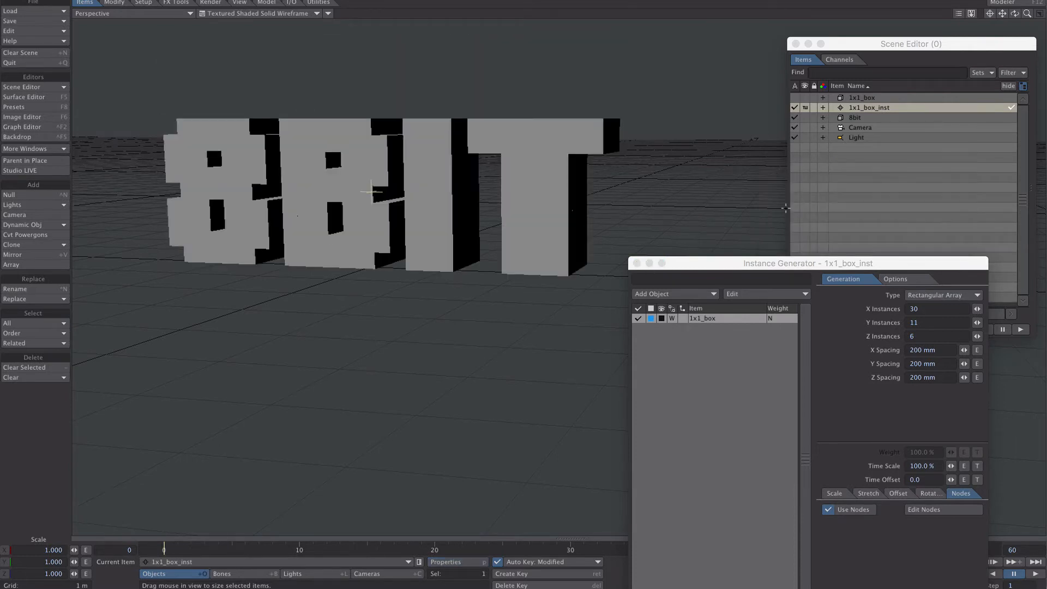
drag(779, 266, 812, 99)
click(1027, 574)
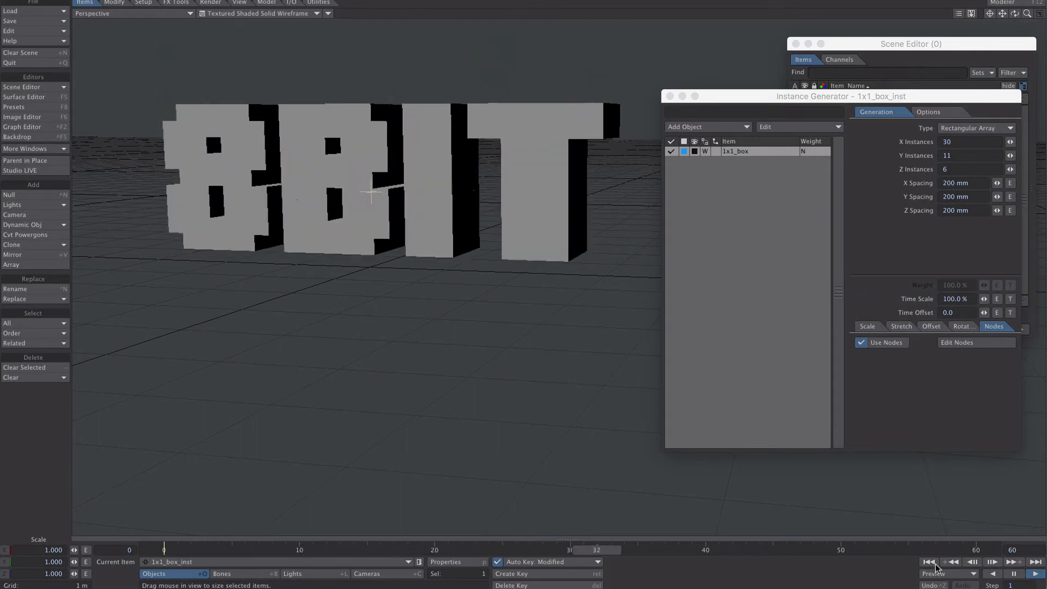
mouse_move(837, 556)
mouse_down()
mouse_move(665, 551)
mouse_move(717, 551)
mouse_up()
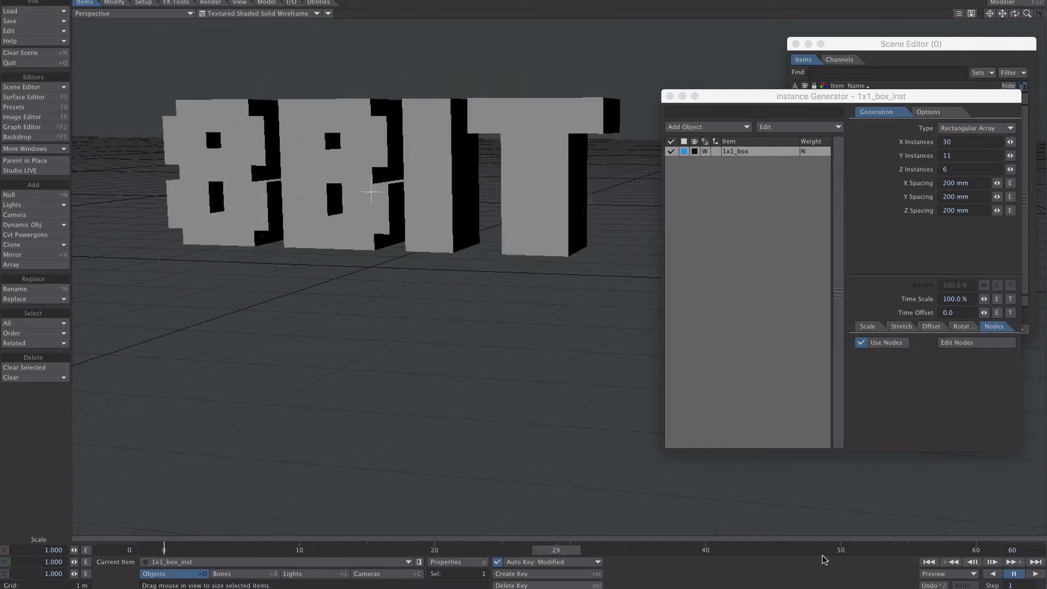
click(927, 564)
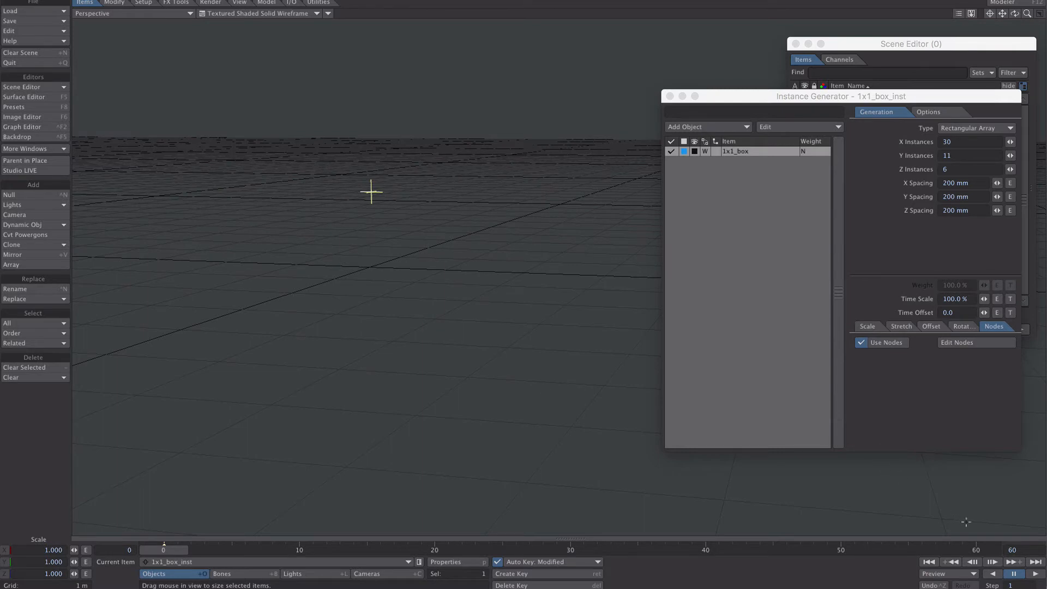
Set Auto Key to Fixed and add a null named base.
click(584, 561)
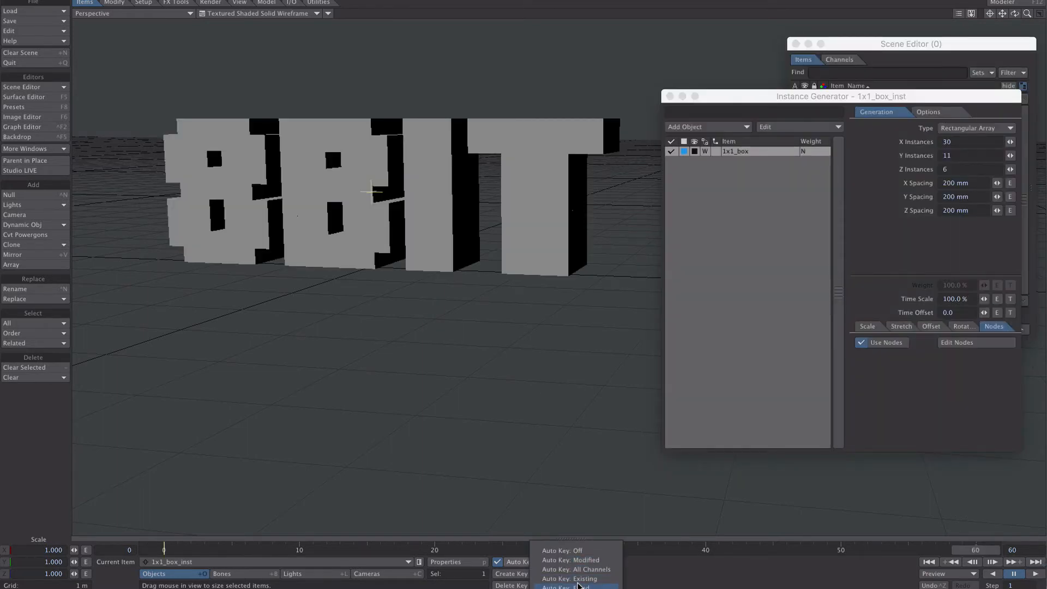
click(551, 585)
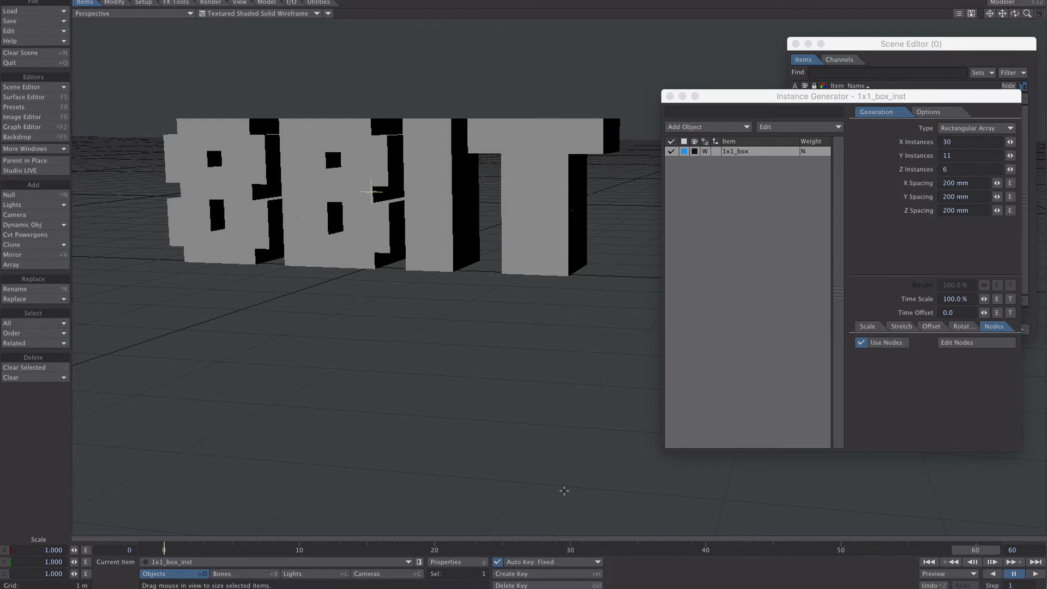
key(ctrl+n)
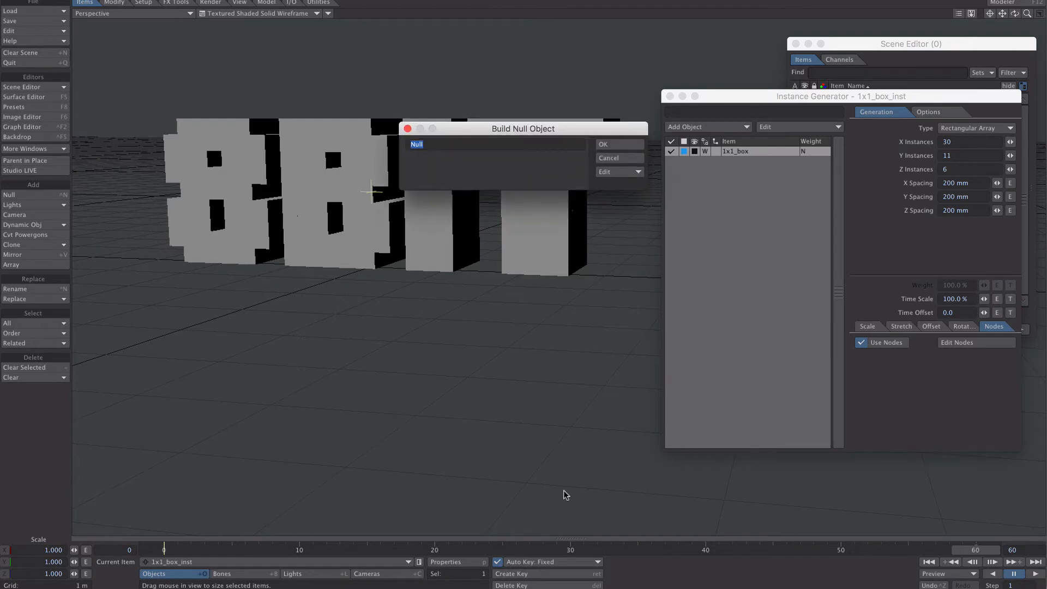
key(Return)
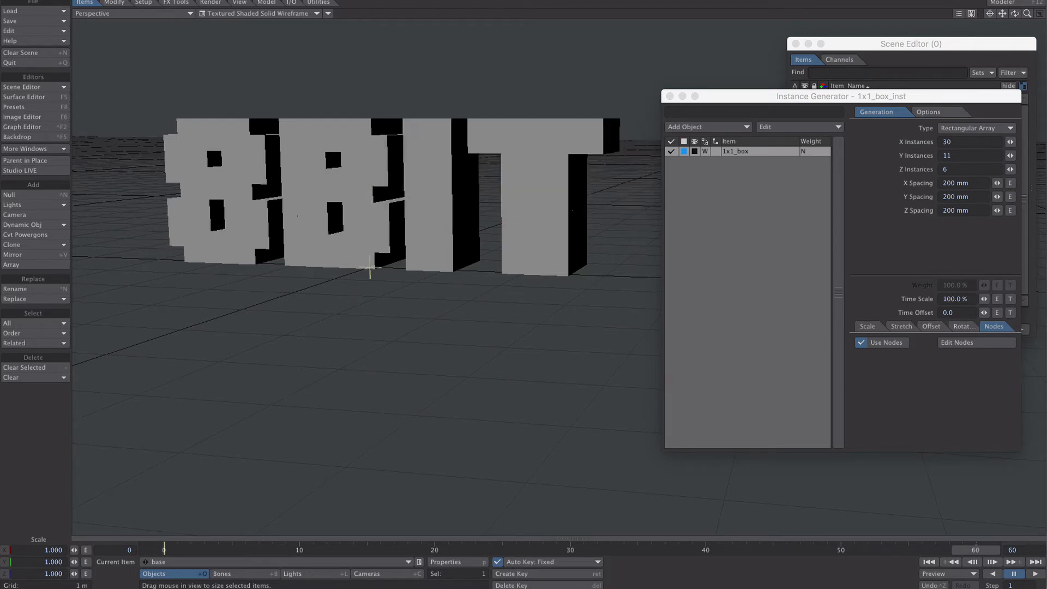
Move the base null along X to about -2.69 m, at ground level just outside the first letter of the 8BIT text.
key(1)
key(t)
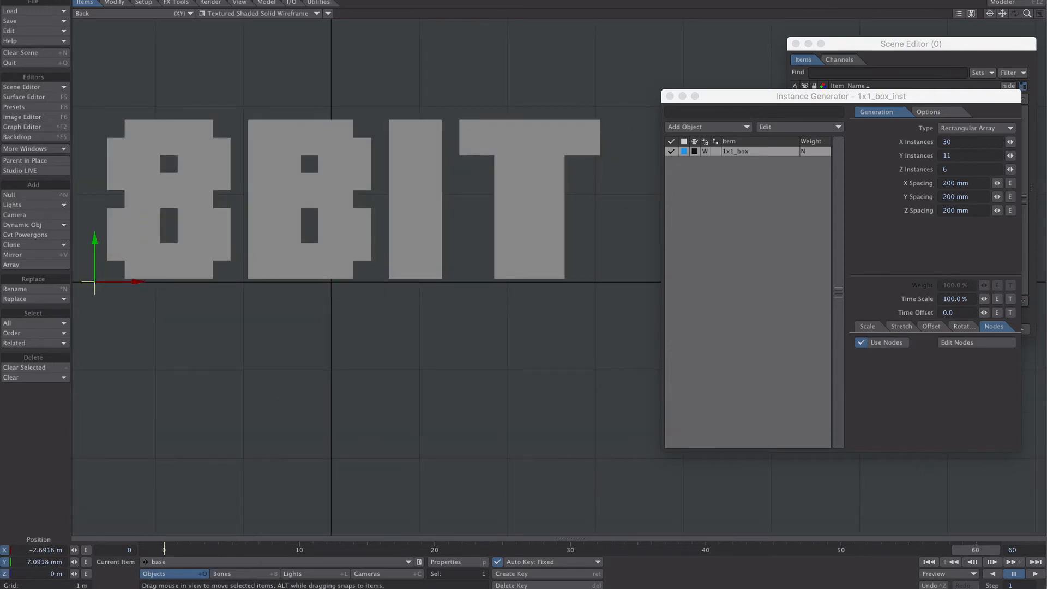
scroll(406, 236, down, 3)
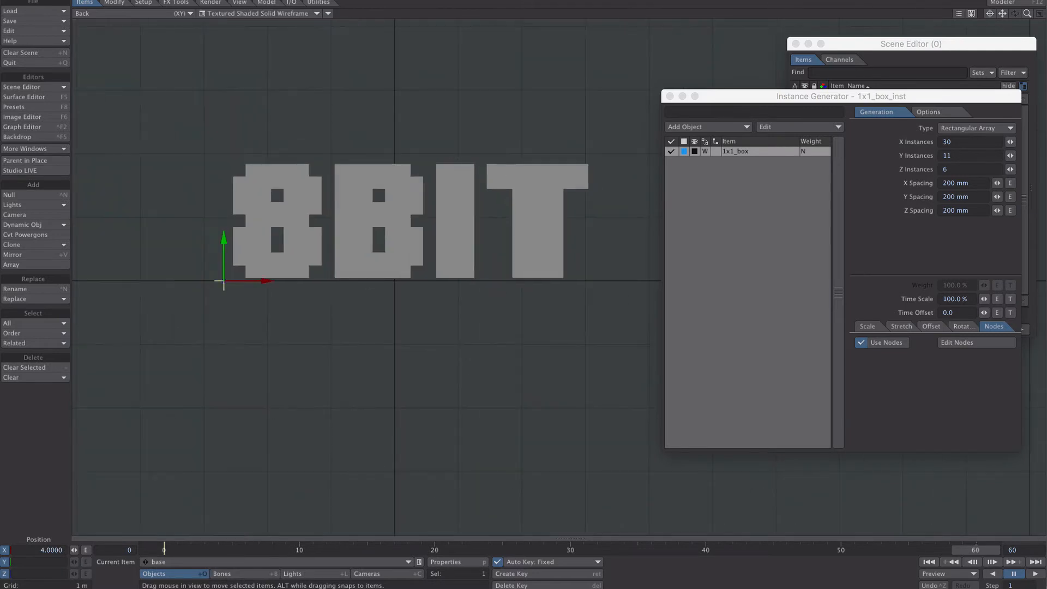
key(4)
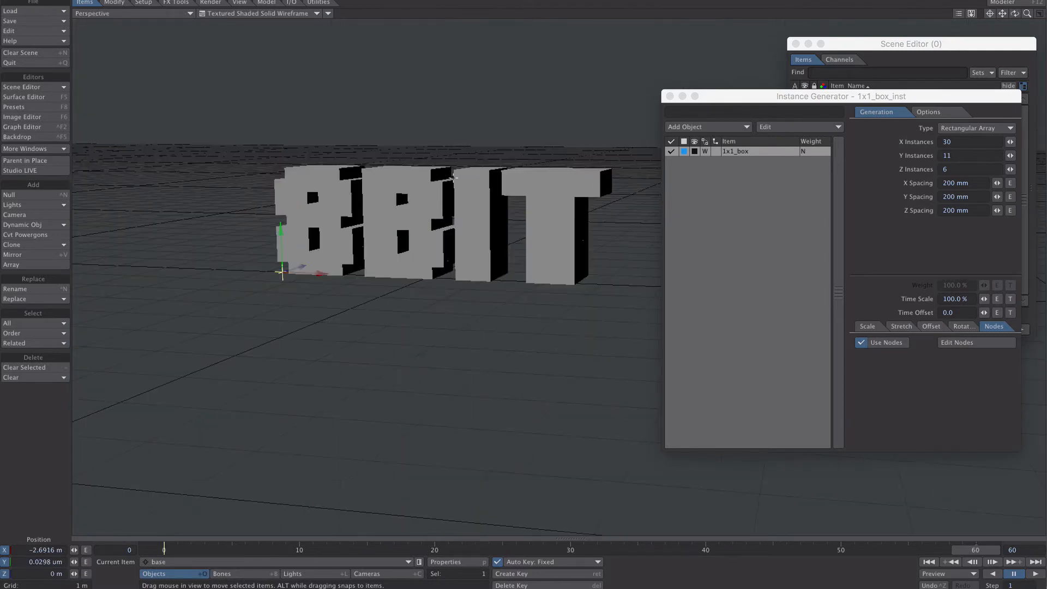
alt+drag(454, 177, 482, 170)
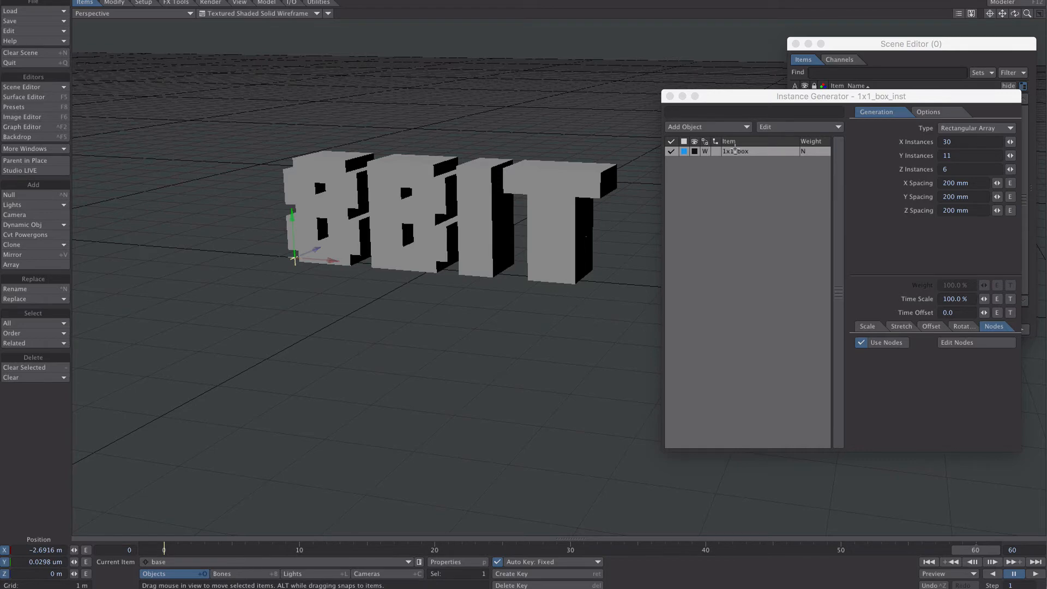
Add a Gradient texture to the instancer's Time Offset, driven by X Distance to Object with base as the reference object.
click(1010, 312)
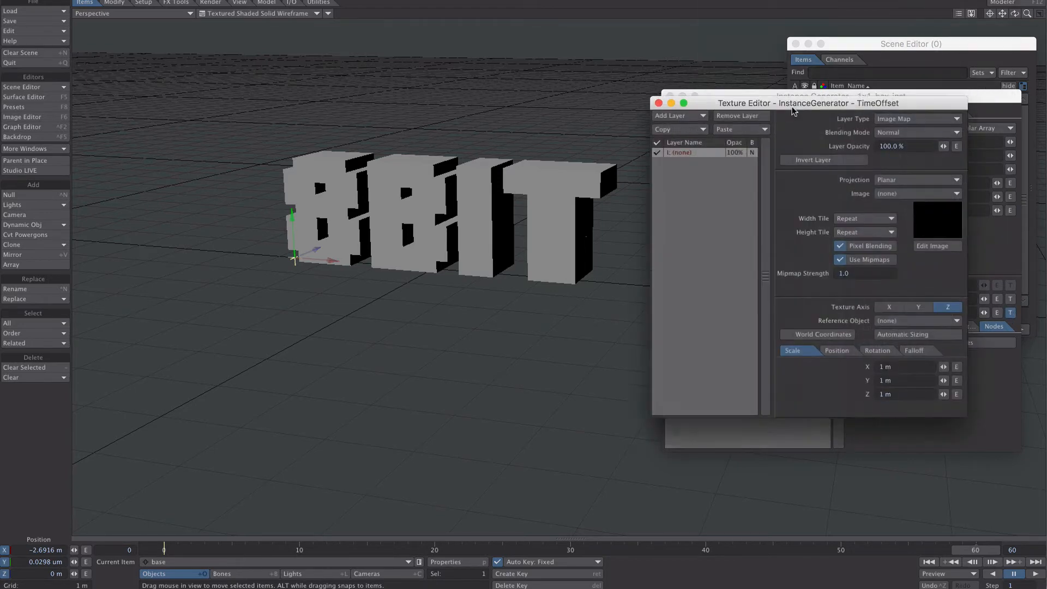
click(894, 198)
click(869, 215)
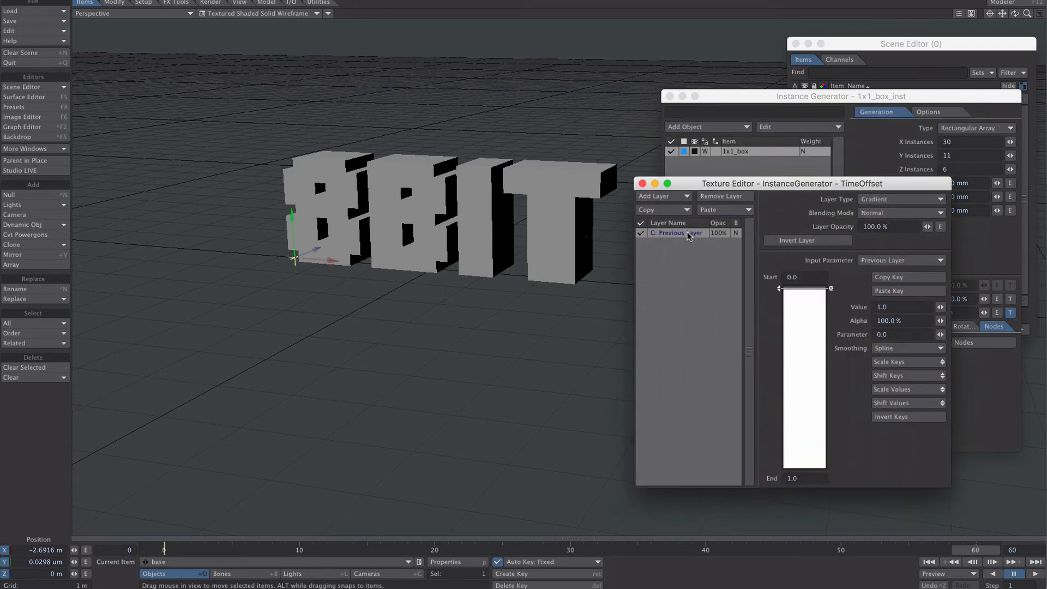
click(894, 261)
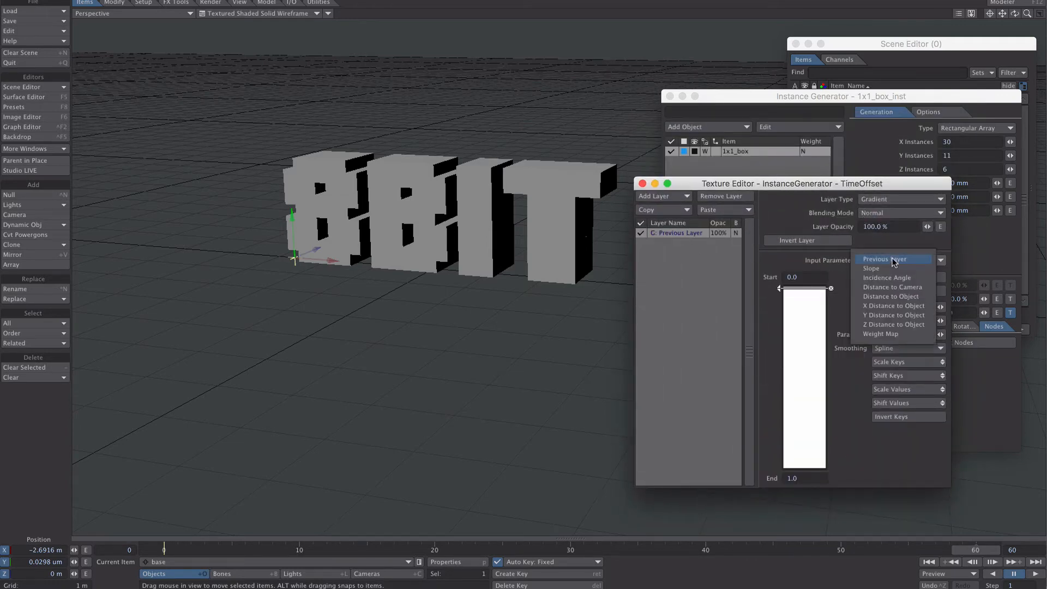
click(901, 310)
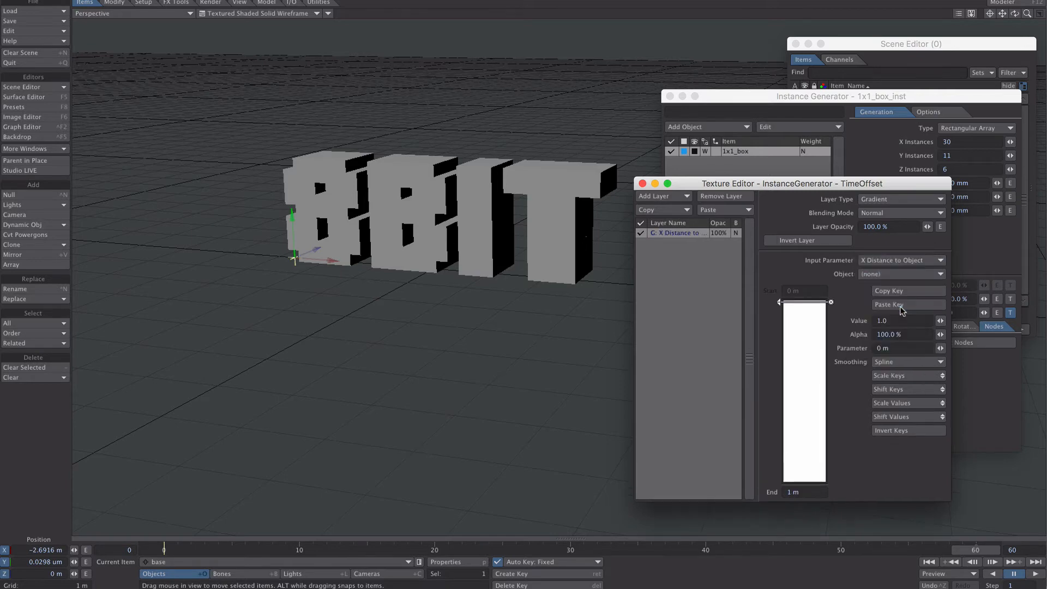
click(873, 274)
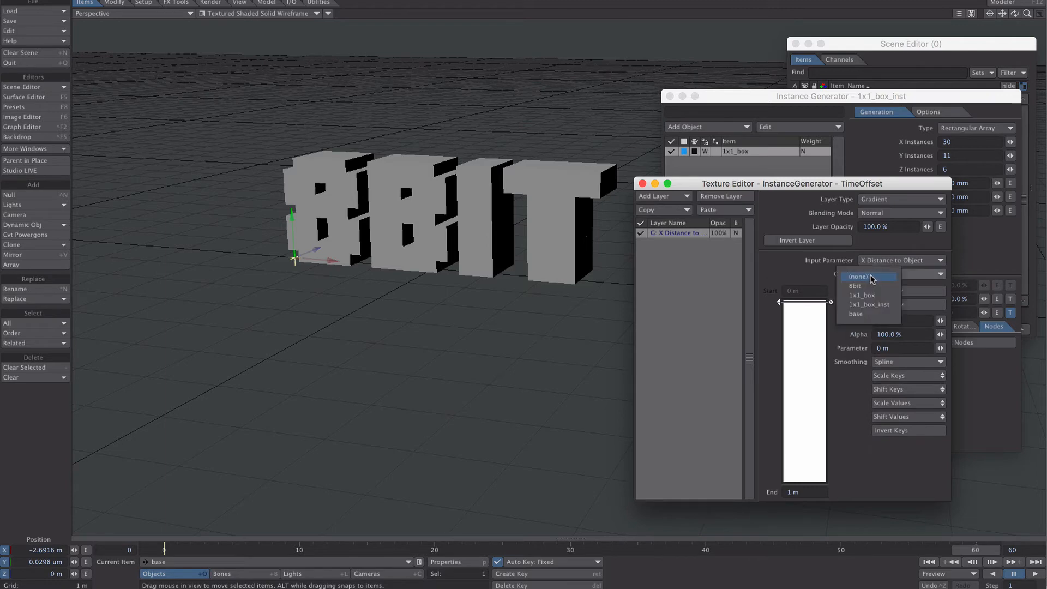
click(858, 313)
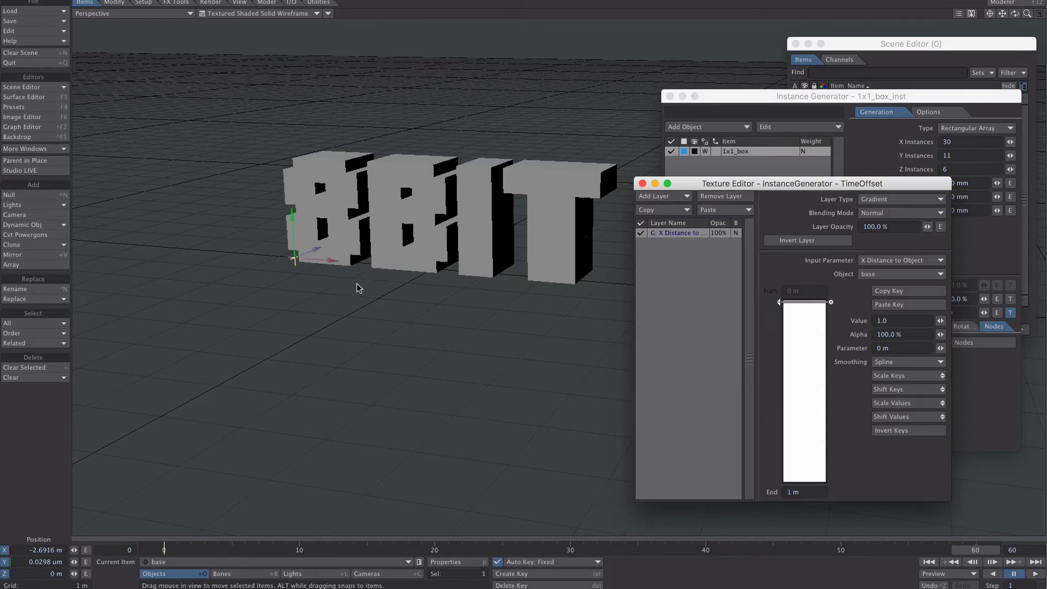
Set the gradient's end to 6 m, with key values of 0.0 at 0 m and -1.0 at 6 m.
key(1)
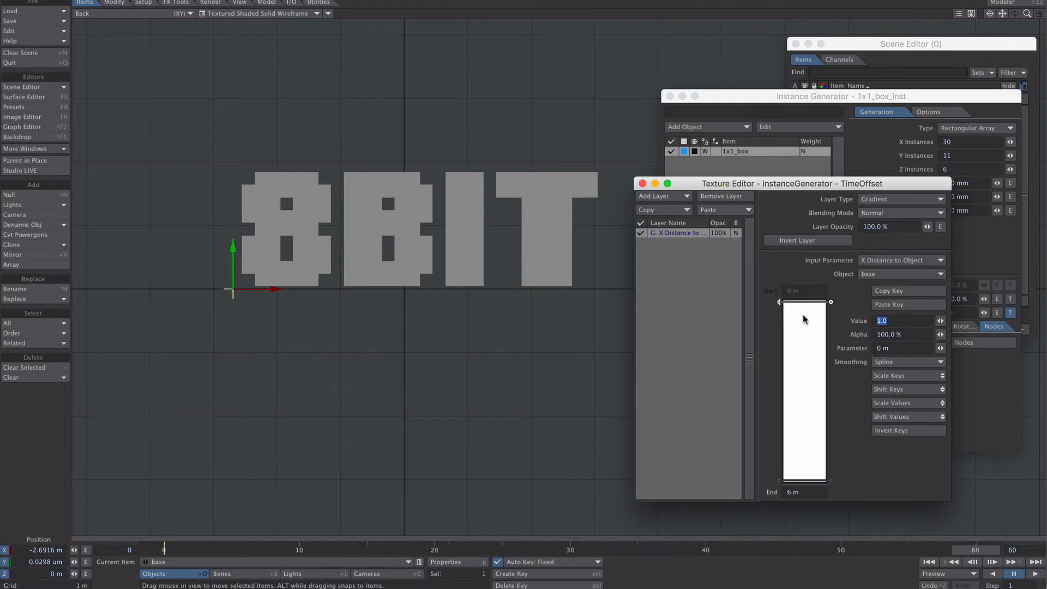
key(Tab)
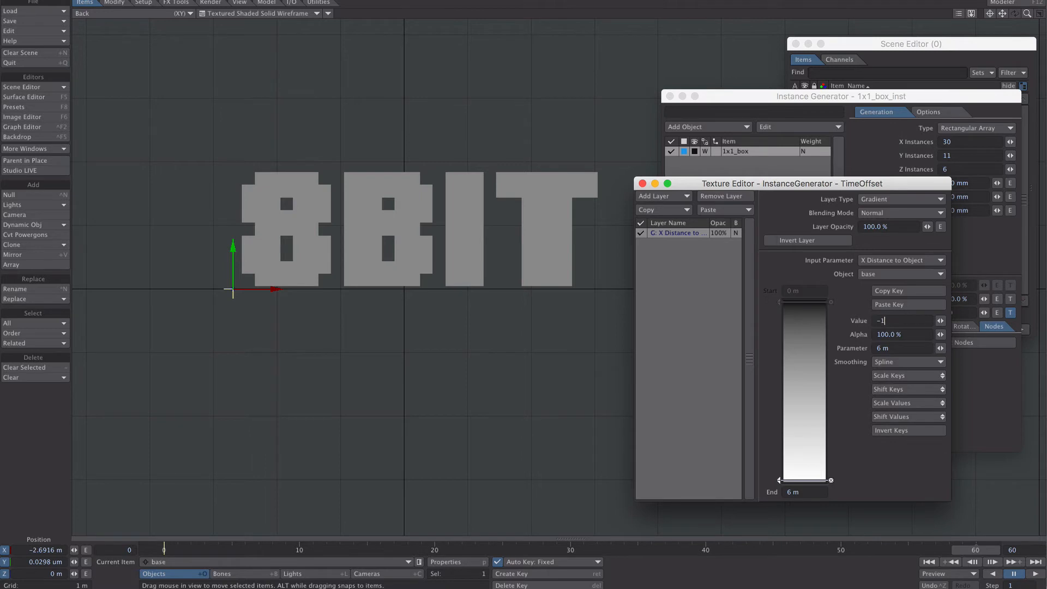
key(Tab)
Set the smoothing of the gradient's end and start keys to Linear.
click(892, 362)
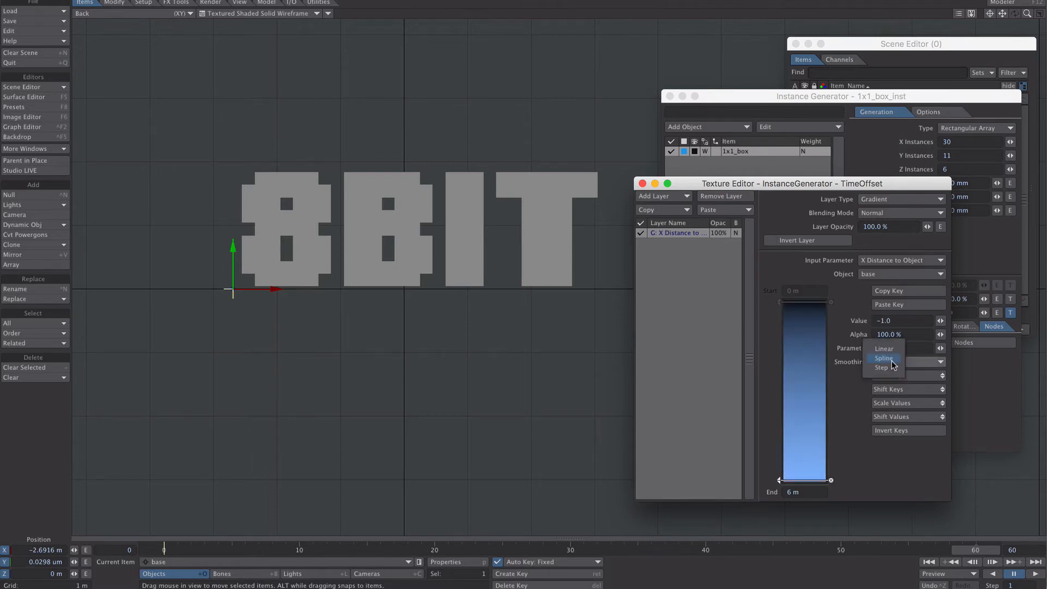
click(892, 349)
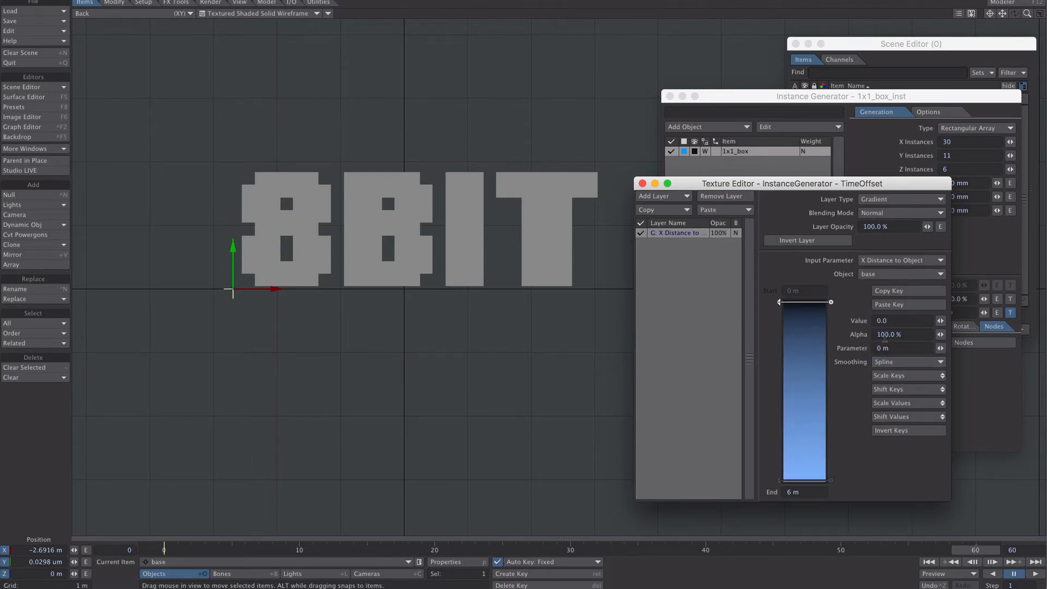
click(887, 364)
click(887, 352)
Play the animation in the perspective view to check the time offset across the 8BIT text.
key(4)
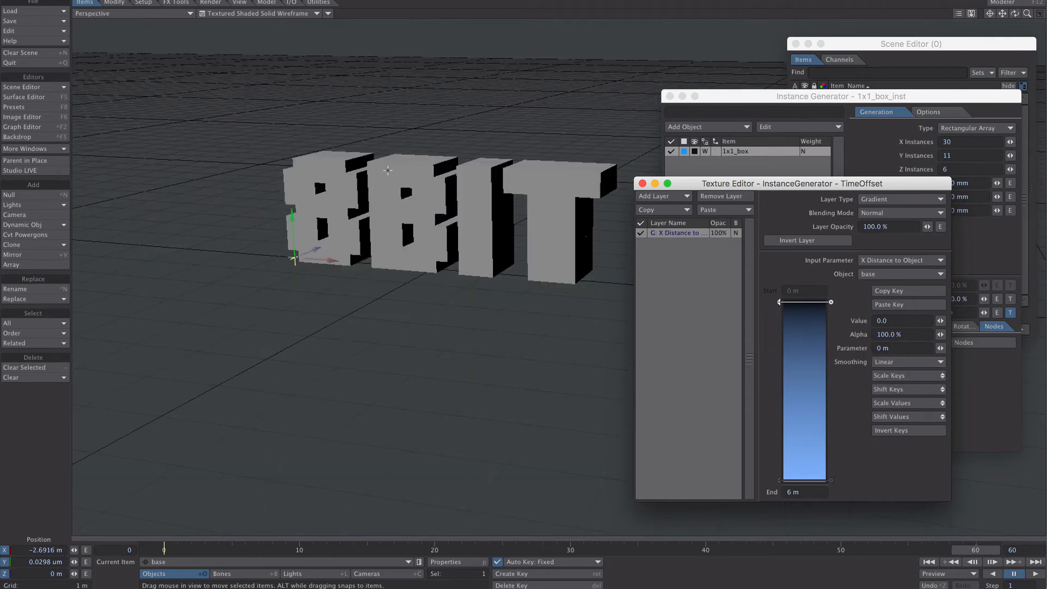
alt+drag(387, 170, 255, 291)
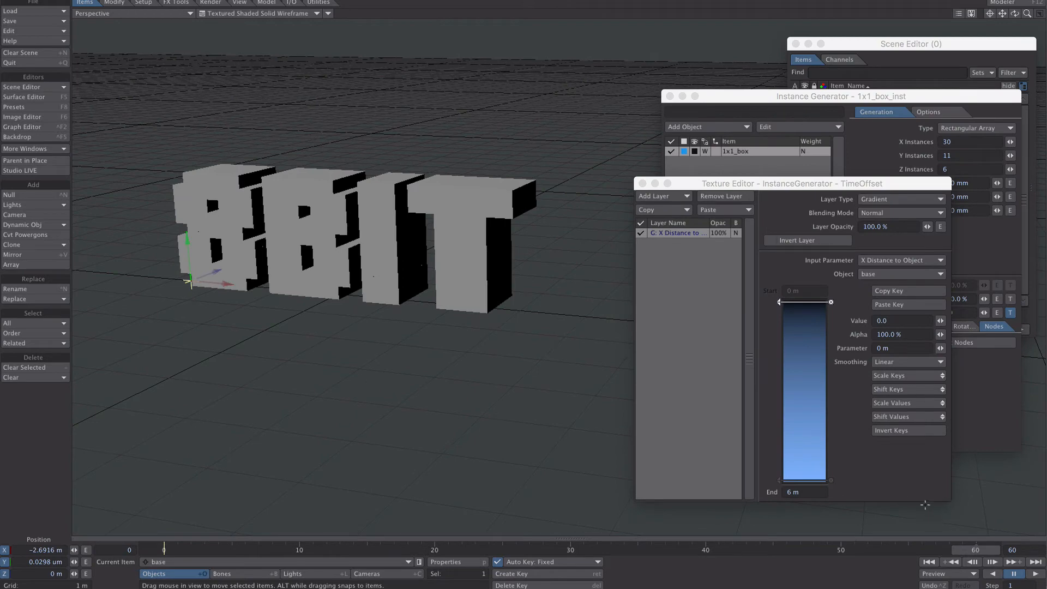
click(1036, 574)
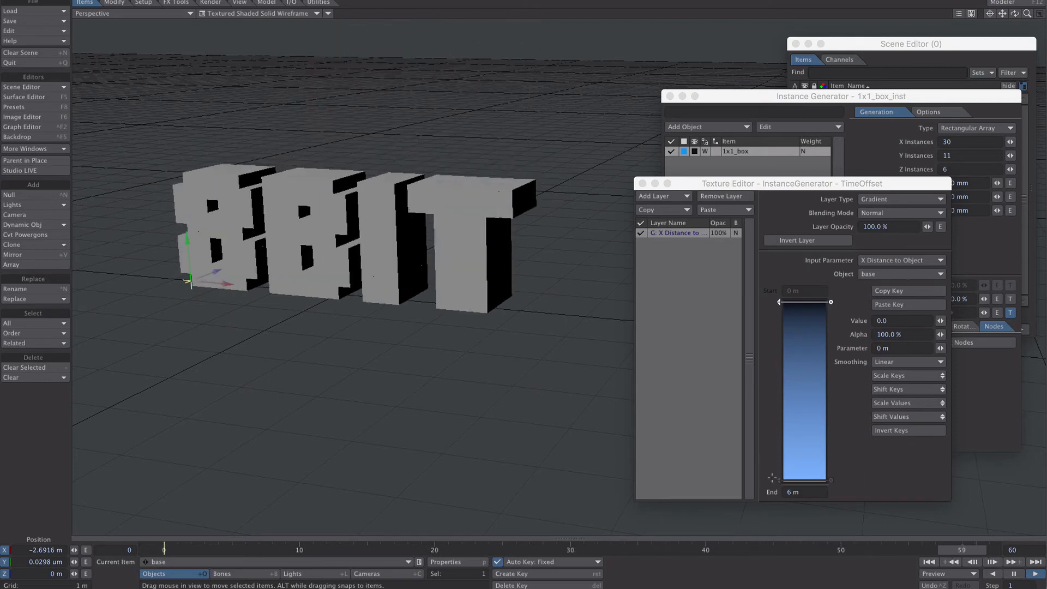
Try a value of 0.2 for the end key of the Time Offset gradient at 6 m.
click(781, 480)
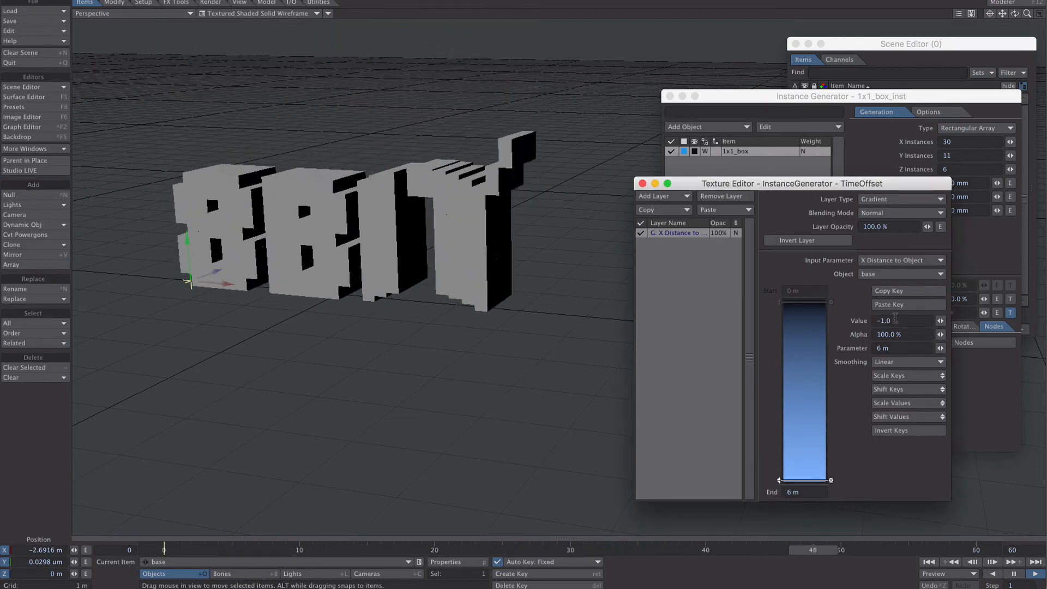
drag(896, 320, 855, 318)
text(0.2)
key(Tab)
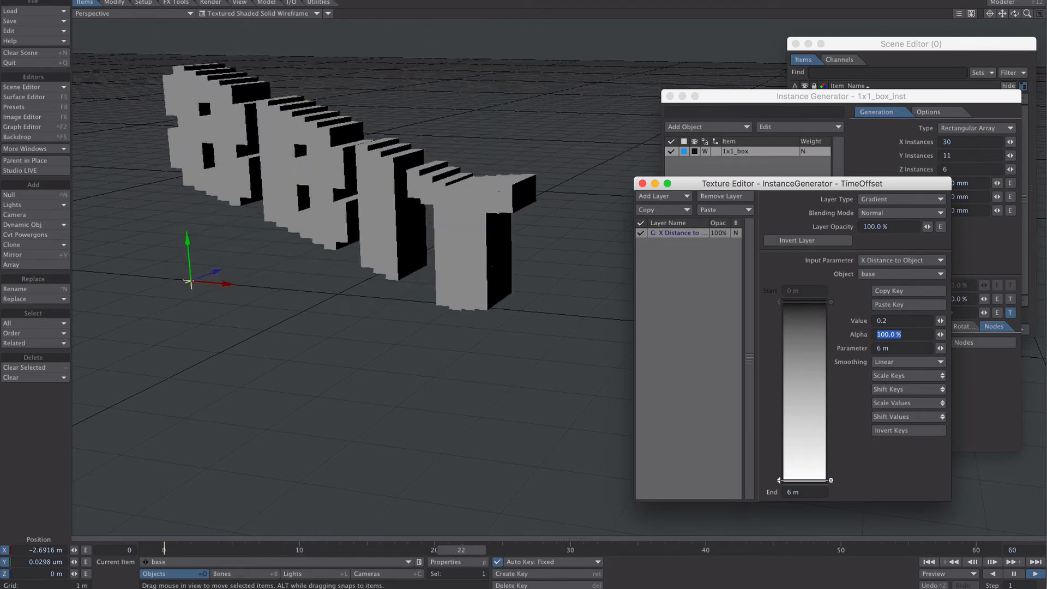
Try a value of -0.3 for the gradient's end key while the animation plays.
drag(896, 321, 860, 322)
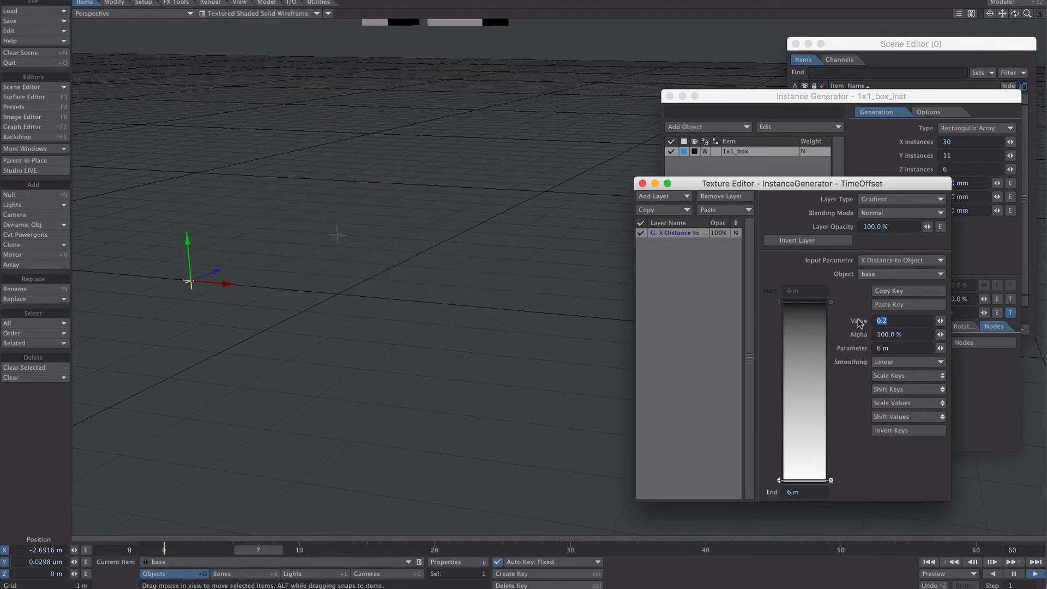
text(-0.3)
key(Tab)
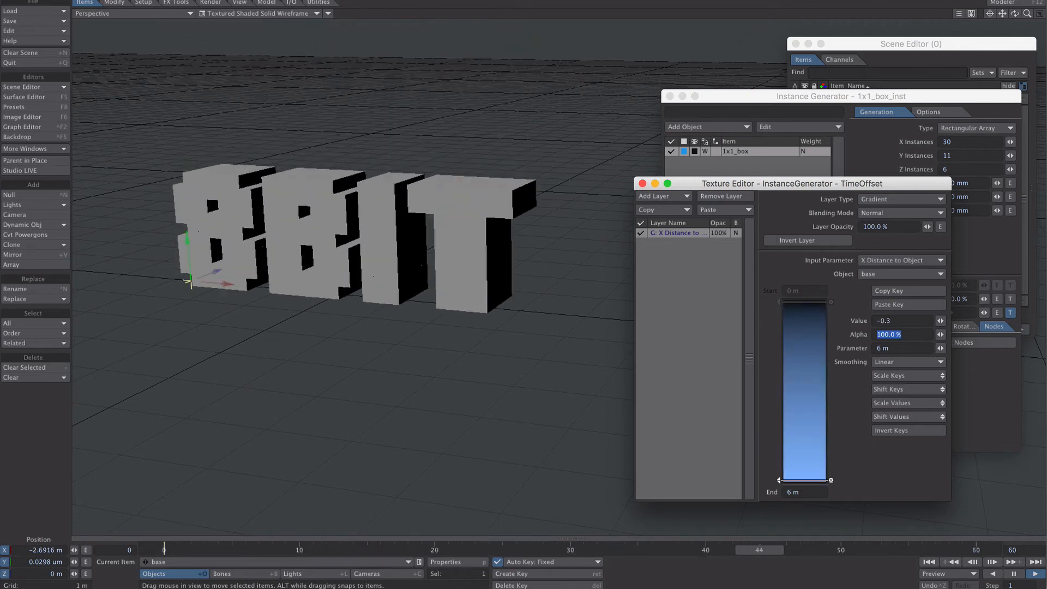
Try a value of 0.1 for the gradient's end key.
click(878, 320)
key(BackSpace)
key(BackSpace)
key(BackSpace)
key(BackSpace)
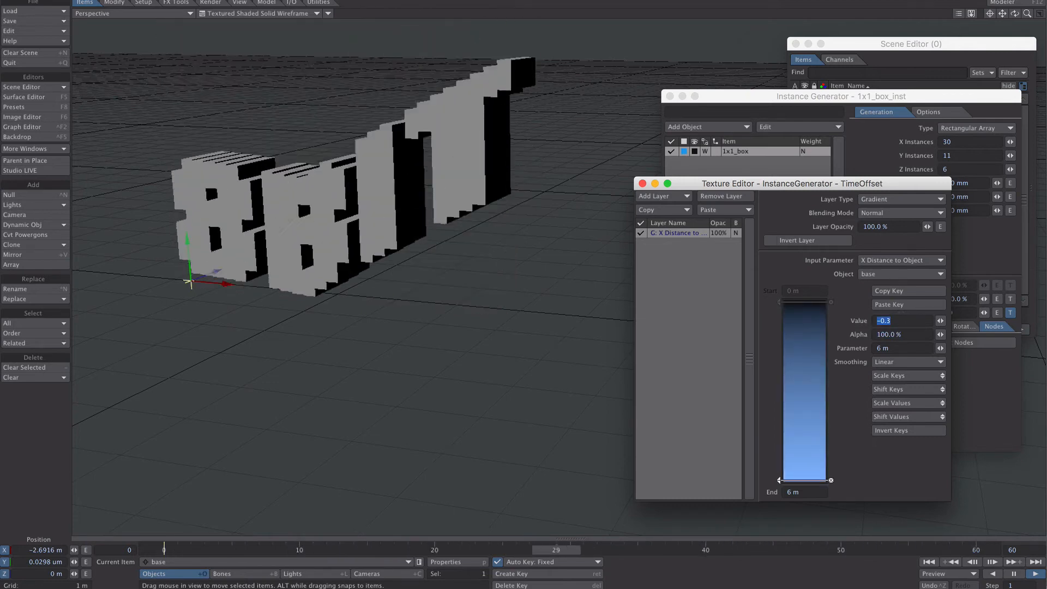
text(0.1)
key(Tab)
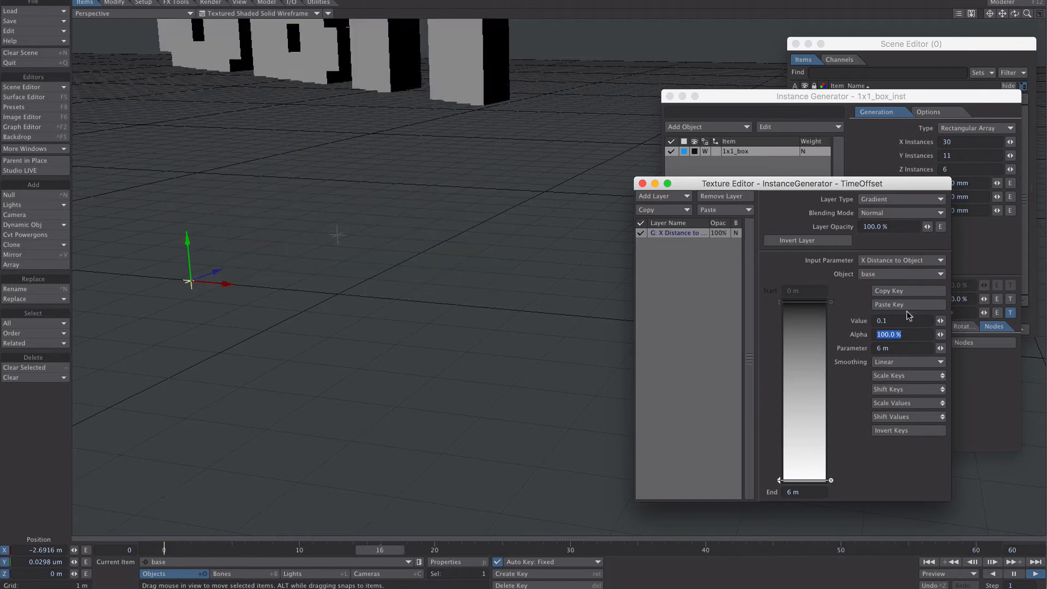
Set the value of the gradient's end key to -0.7.
click(896, 322)
drag(896, 322, 872, 322)
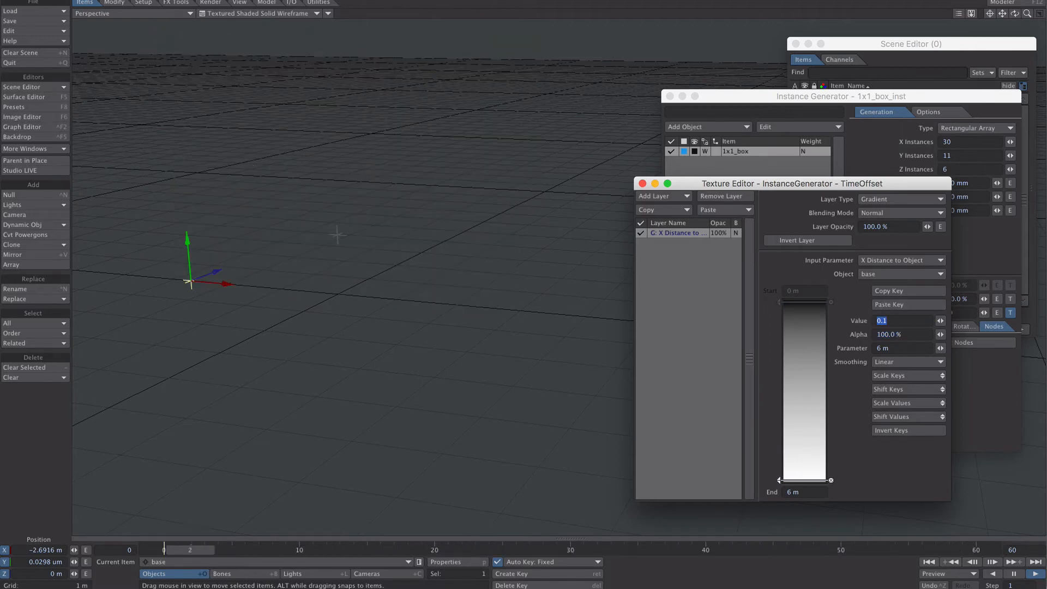
text(-0.7)
key(Tab)
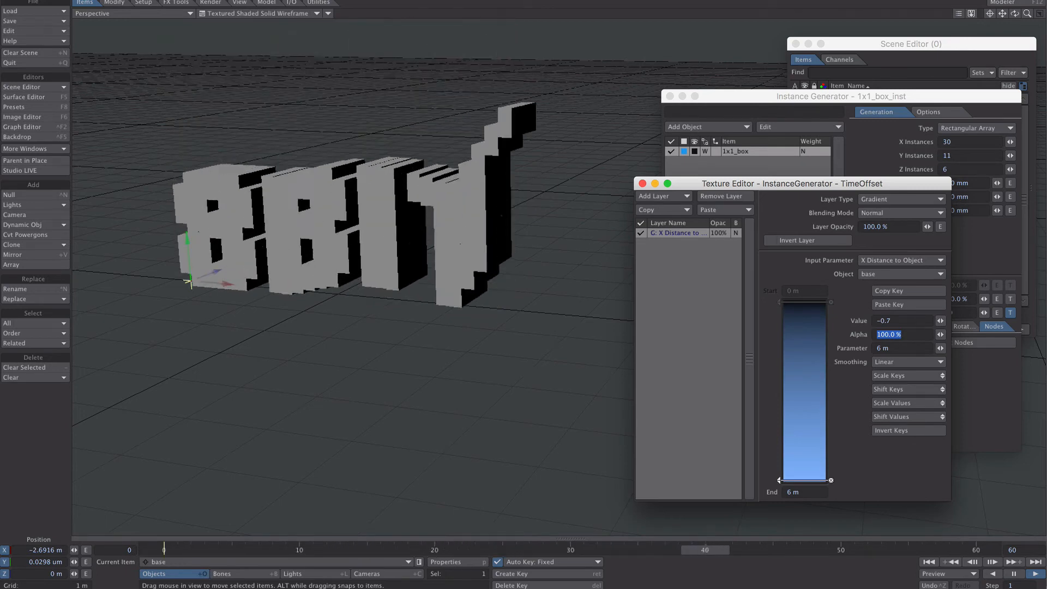
Try Y Distance to Object as the gradient's input, with its end at 5 m and the end key moved to about 4.95 m.
click(900, 260)
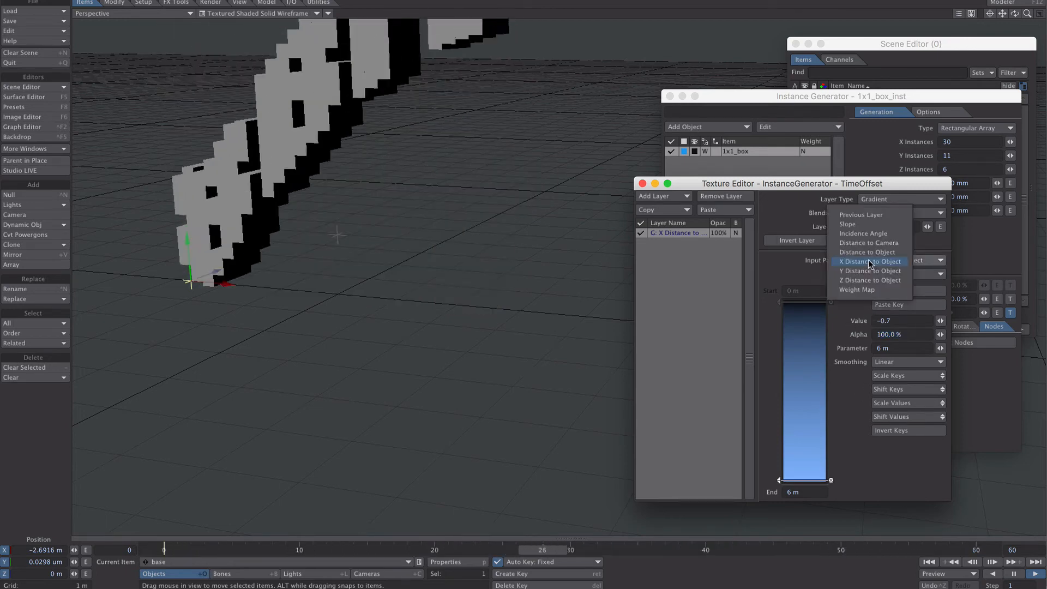
click(888, 271)
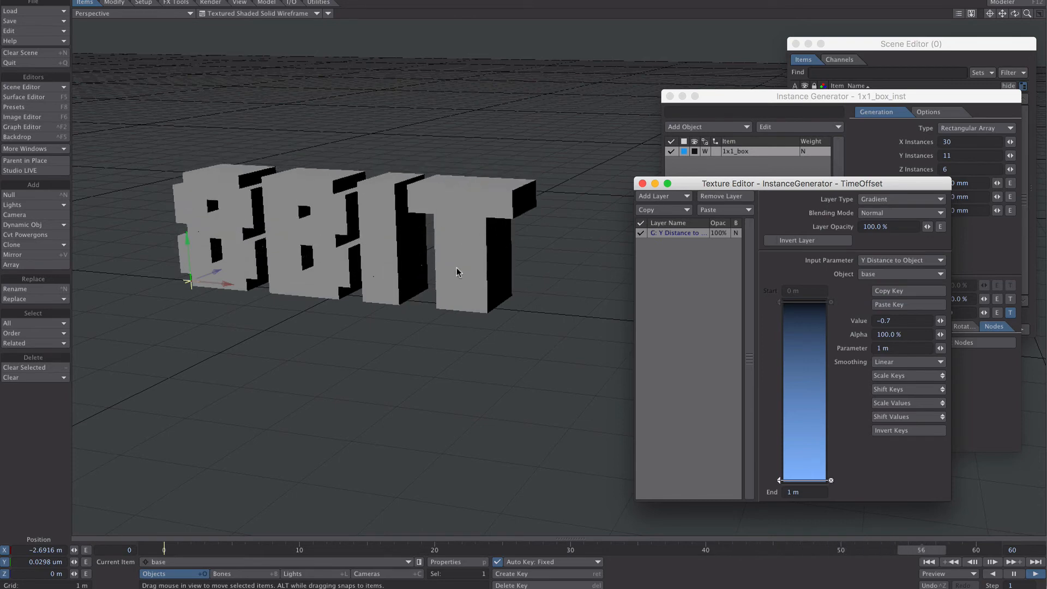
double_click(789, 491)
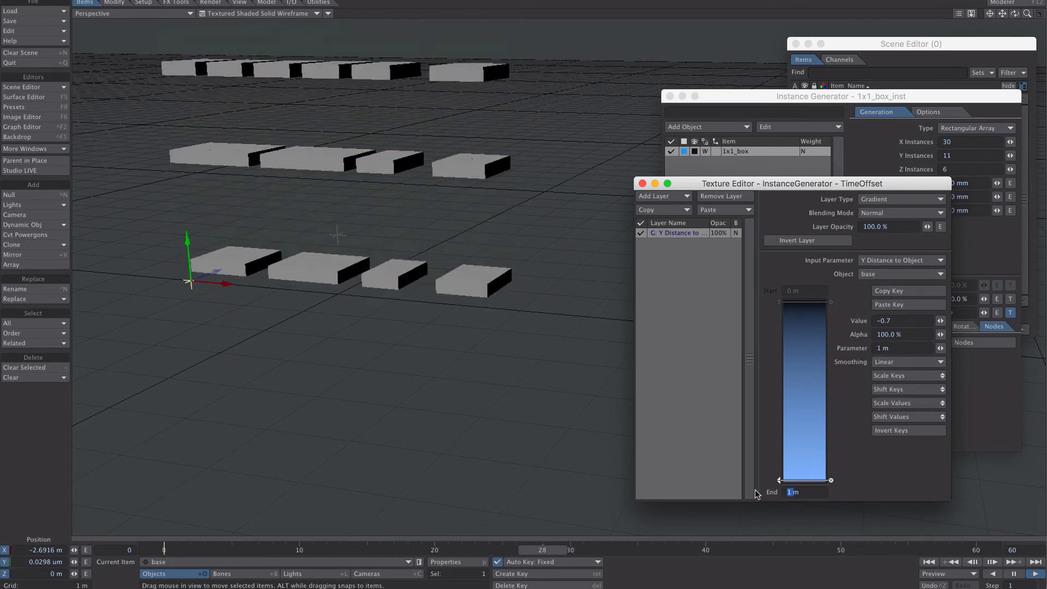
text(5)
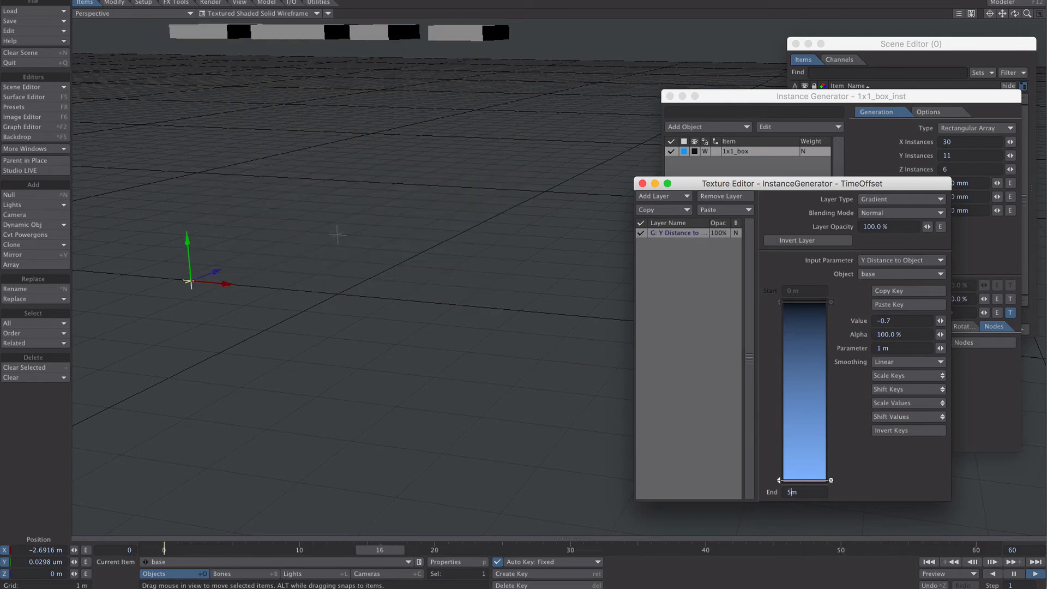
key(Tab)
drag(777, 337, 770, 513)
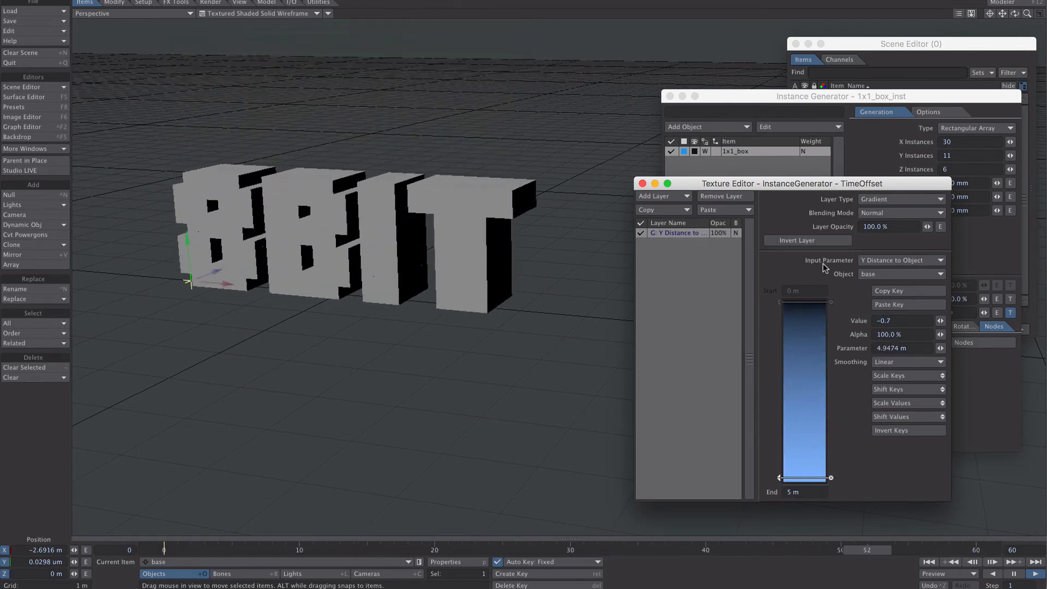
Set the gradient's input parameter back to X Distance to Object and pause the animation.
click(869, 260)
click(865, 255)
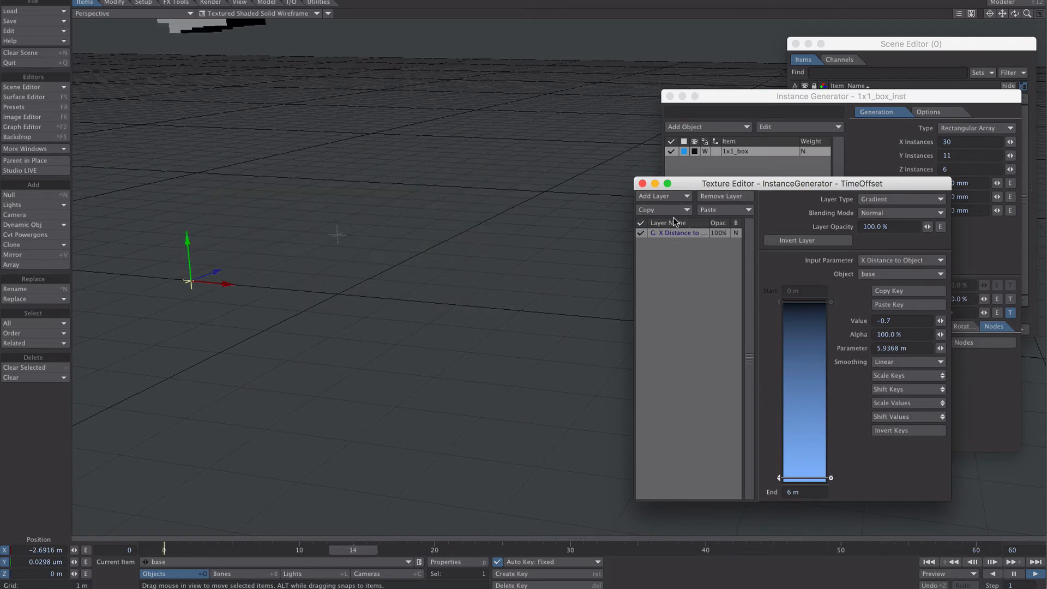
click(1012, 574)
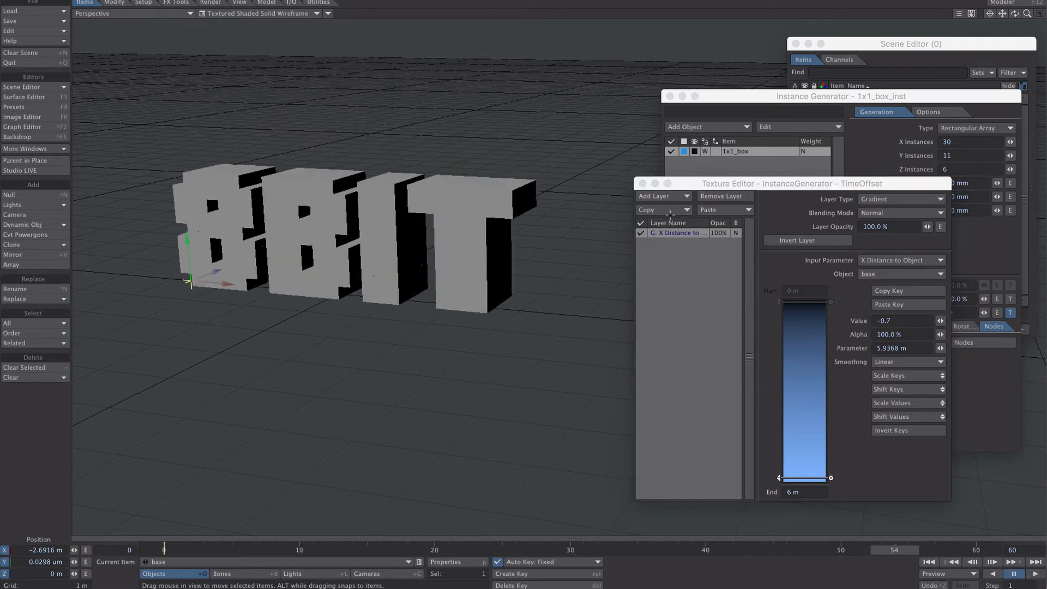
Add a procedural Turbulence layer with Additive blending above the gradient, and scrub to frame 26 to check the scattered boxes.
click(646, 196)
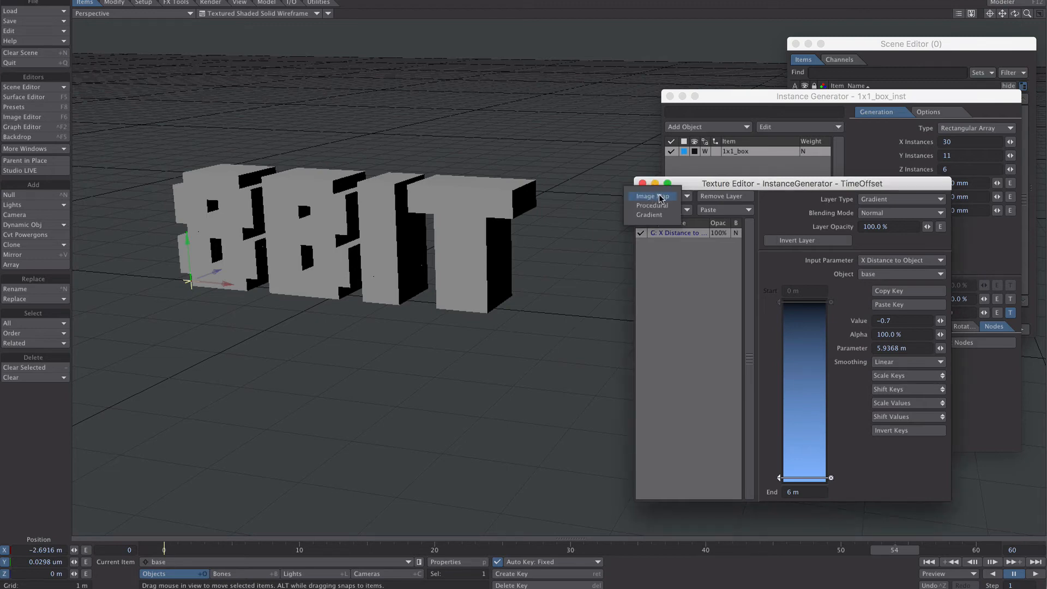
click(661, 206)
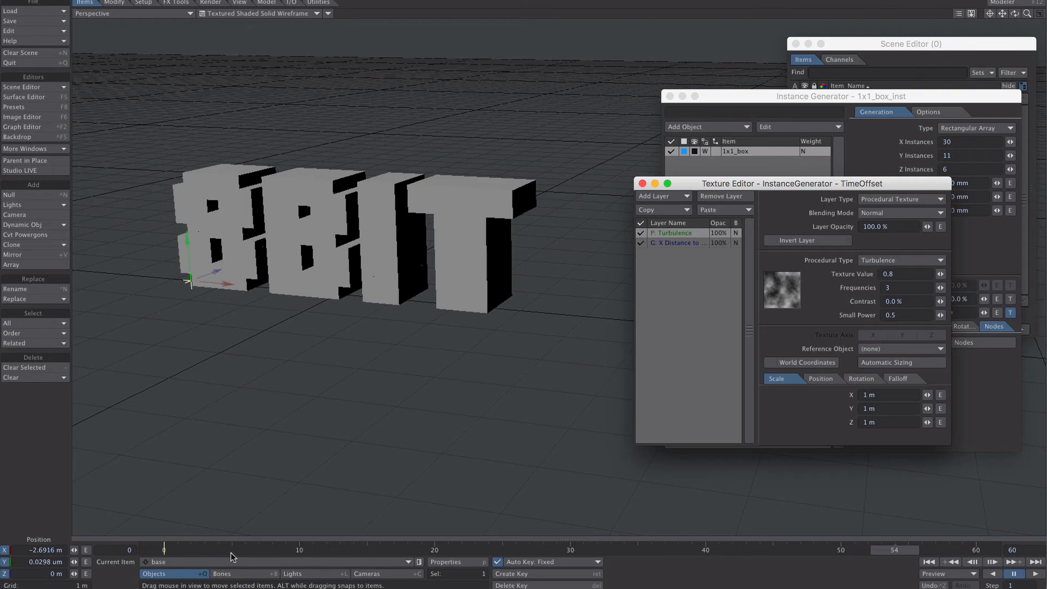
drag(233, 556, 447, 551)
click(867, 214)
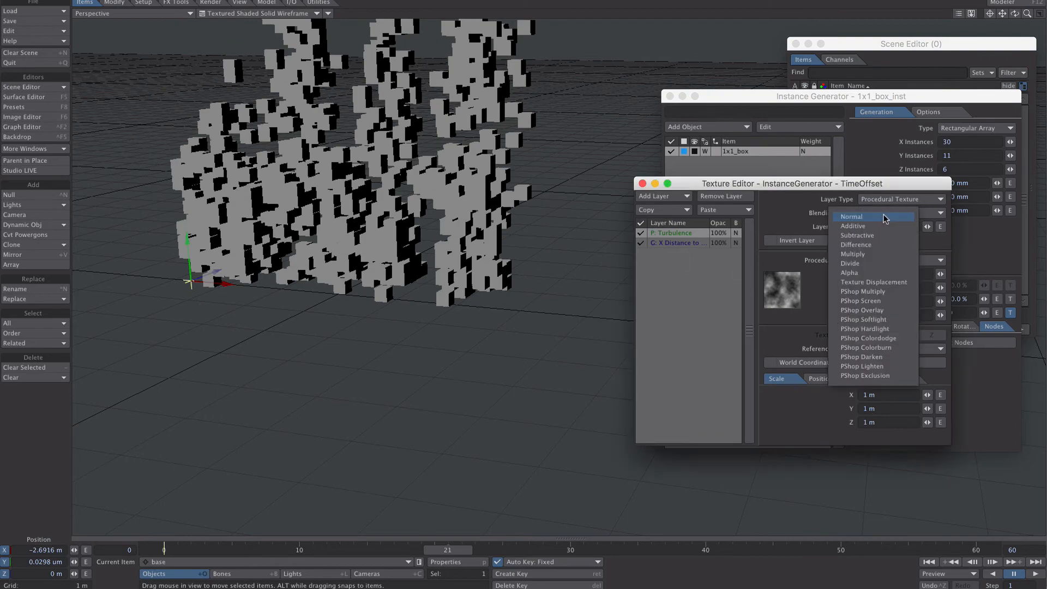
click(872, 227)
drag(434, 552, 516, 551)
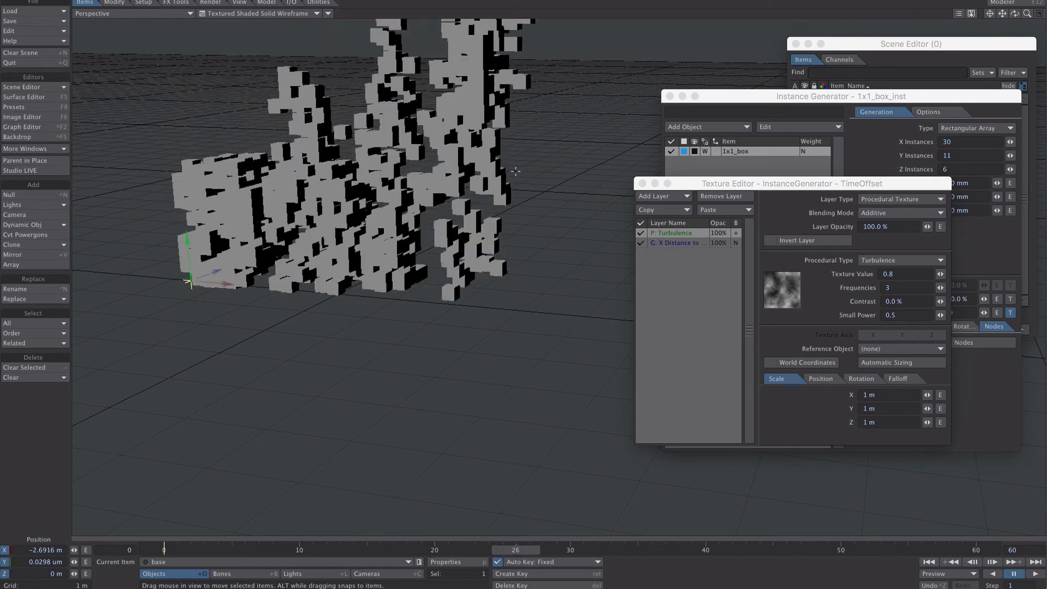
Lower the Turbulence layer's texture value to -0.23 and play the animation.
drag(939, 276, 337, 234)
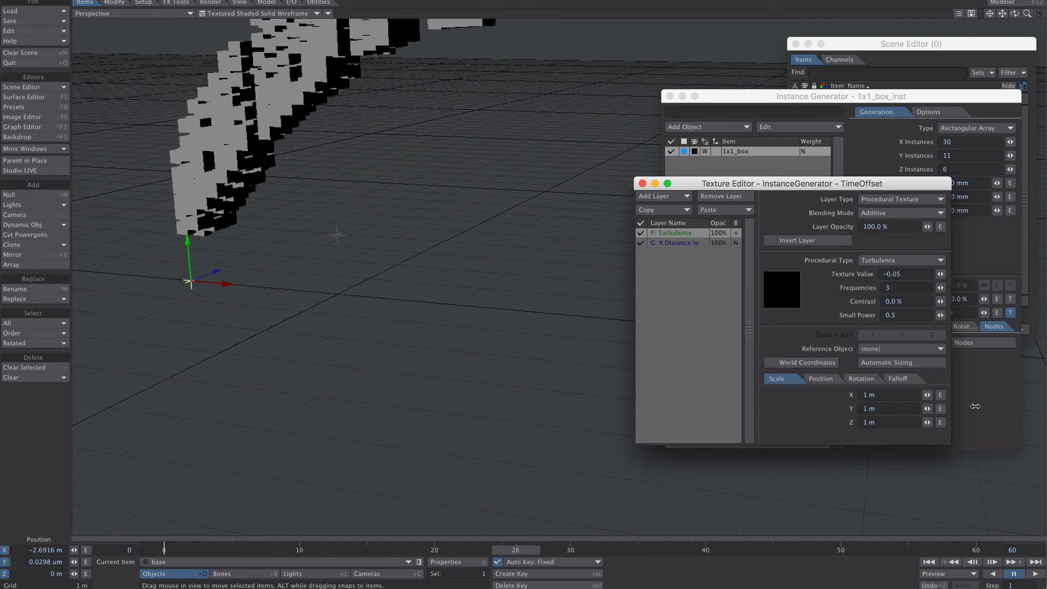
click(1034, 572)
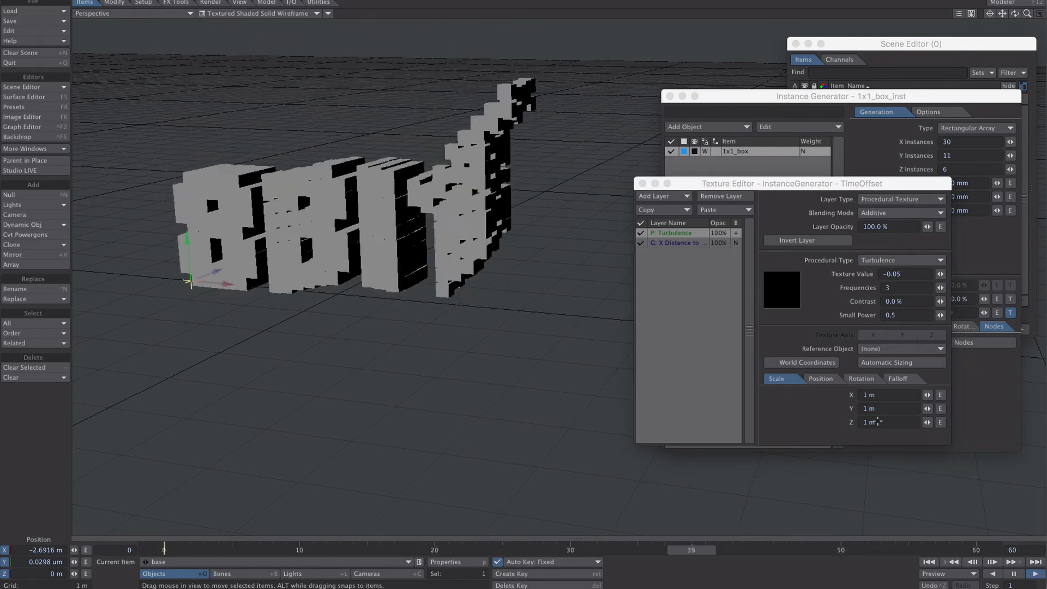
drag(940, 274, 936, 275)
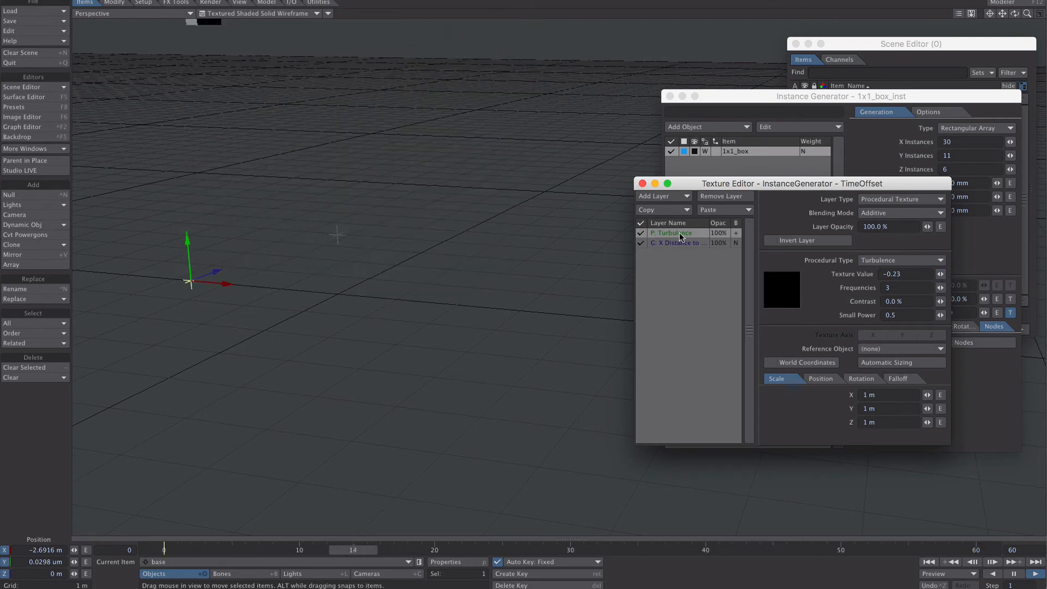
click(874, 260)
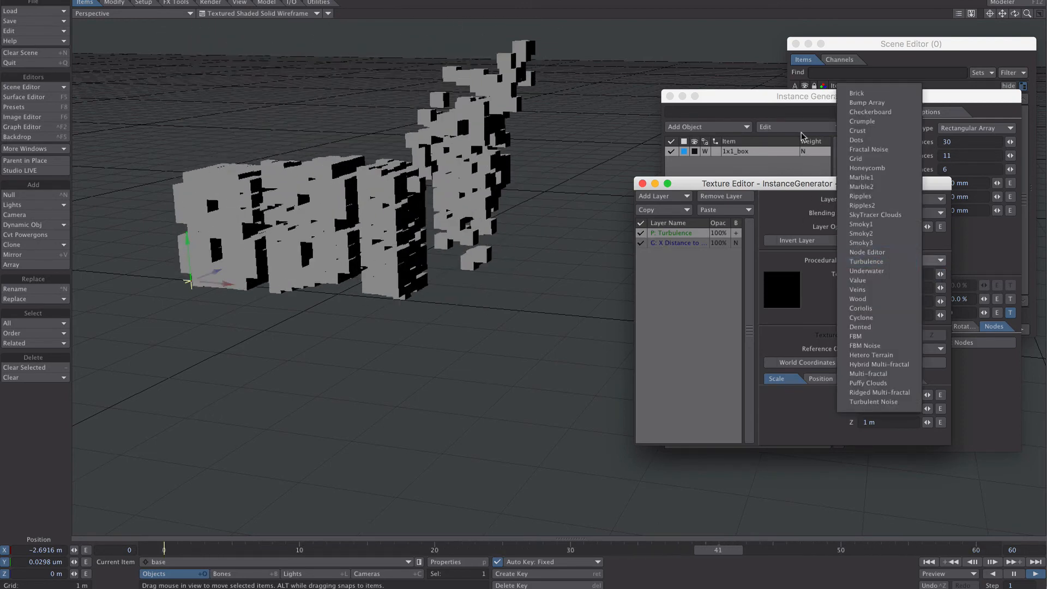
click(791, 412)
Try a Turbulence texture scale of 200 mm on X, Y and Z.
drag(875, 395, 816, 390)
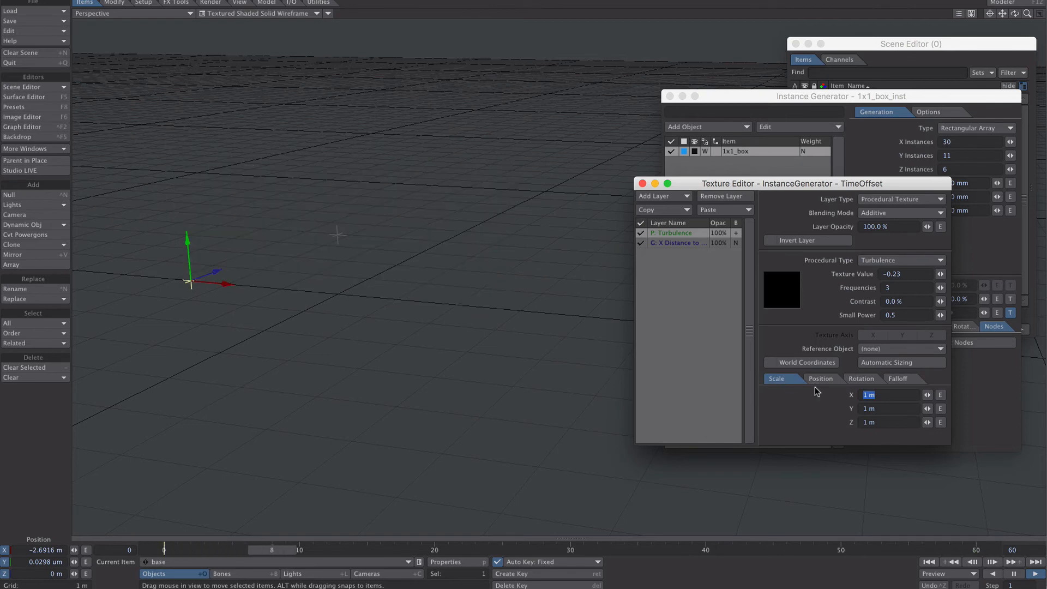
text(.2)
key(Tab)
text(.2)
key(Tab)
text(.2)
key(Return)
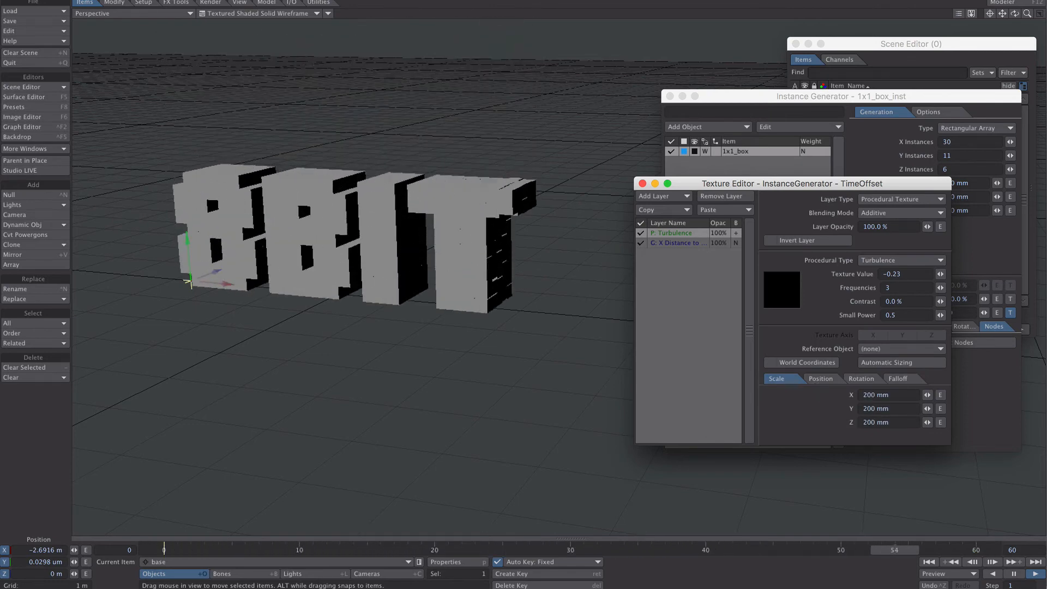
Try a Turbulence texture scale of 4 m on X, Y and Z, viewing the result in perspective.
drag(878, 394, 818, 393)
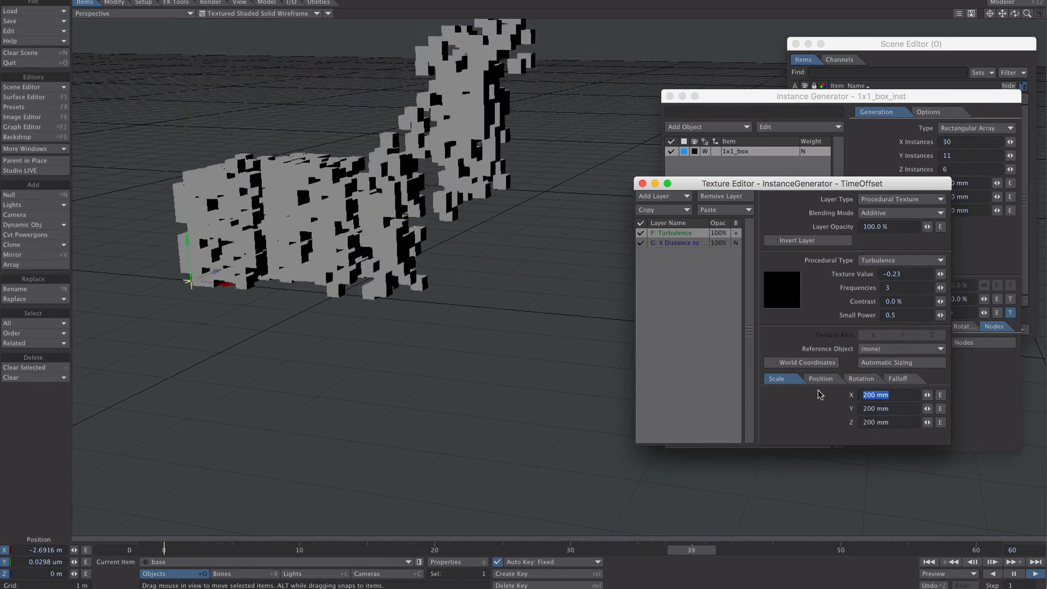
text(4)
key(Tab)
text(4)
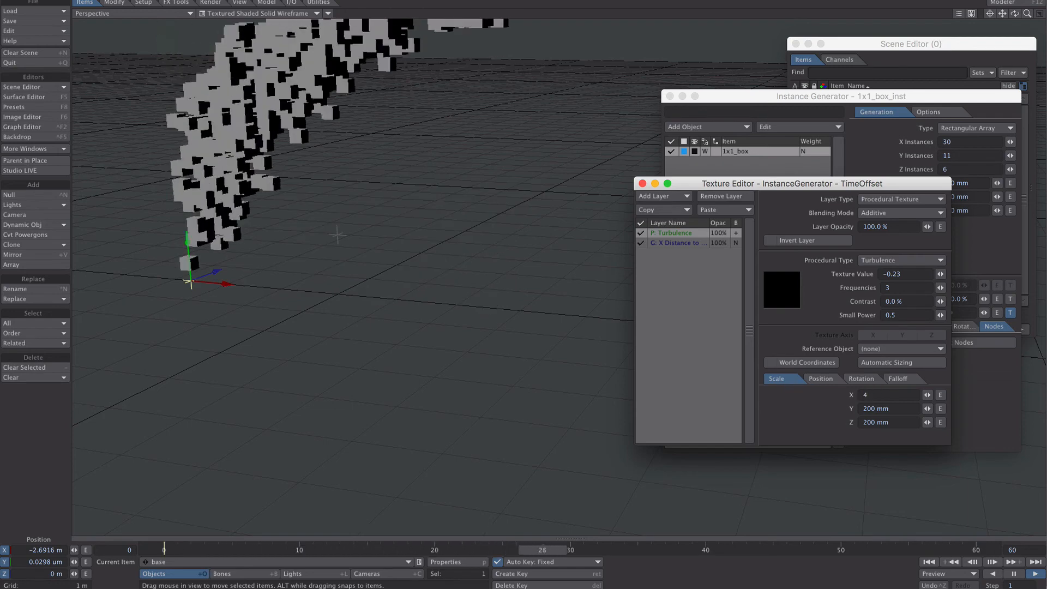
key(Tab)
text(4)
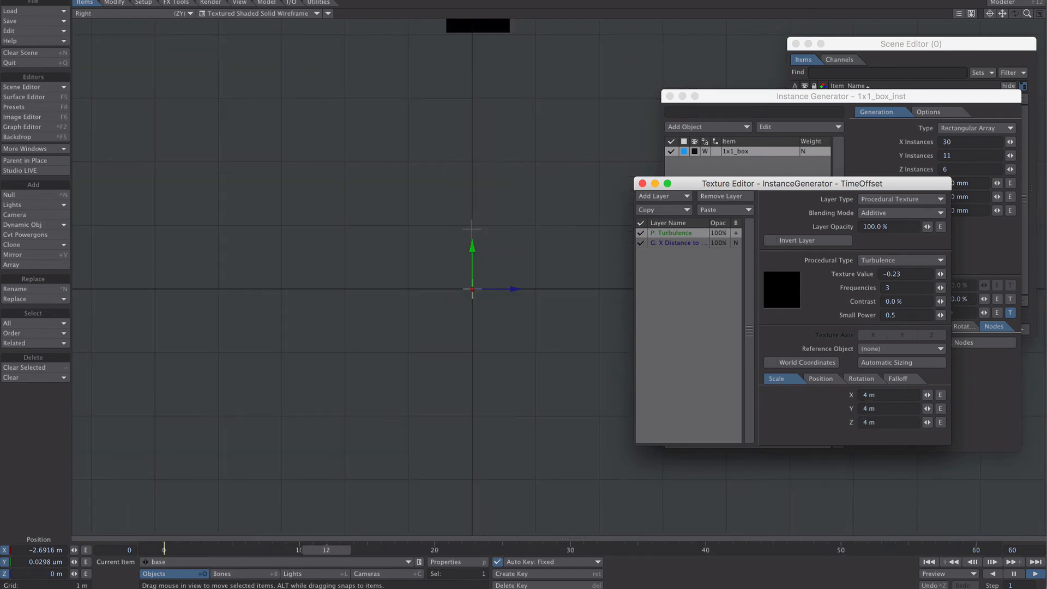
key(7)
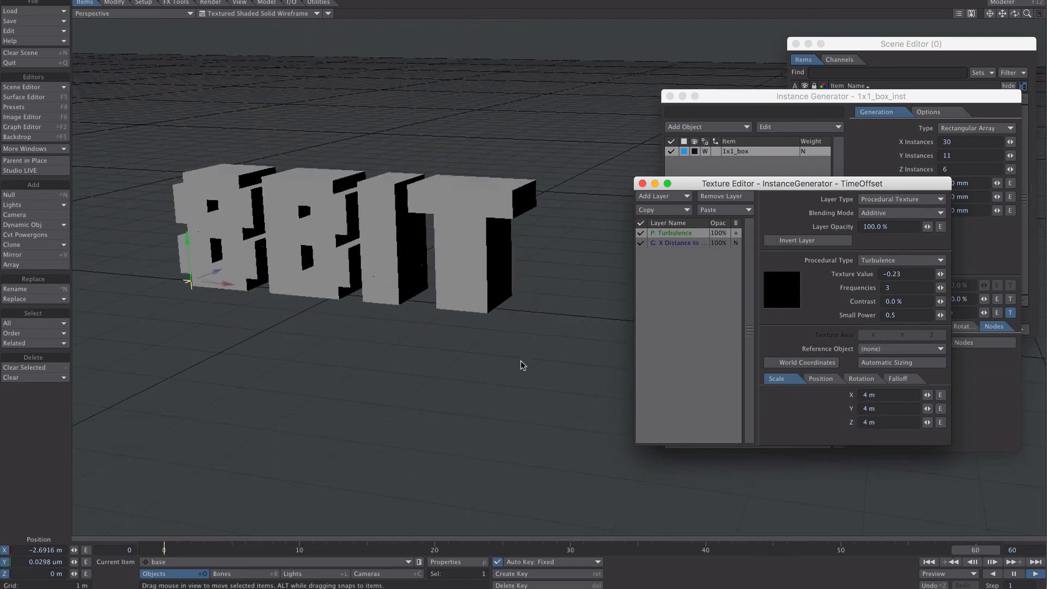
Set the Turbulence texture scale to 1 m on X, Y and Z.
click(867, 395)
text(1)
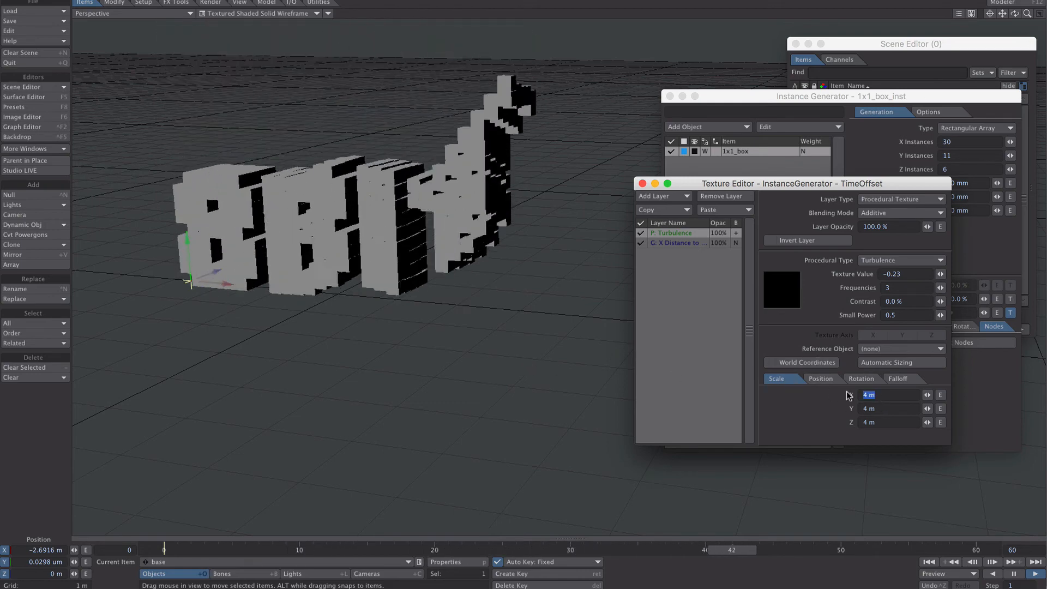
key(Tab)
text(1)
key(Tab)
text(1)
key(Return)
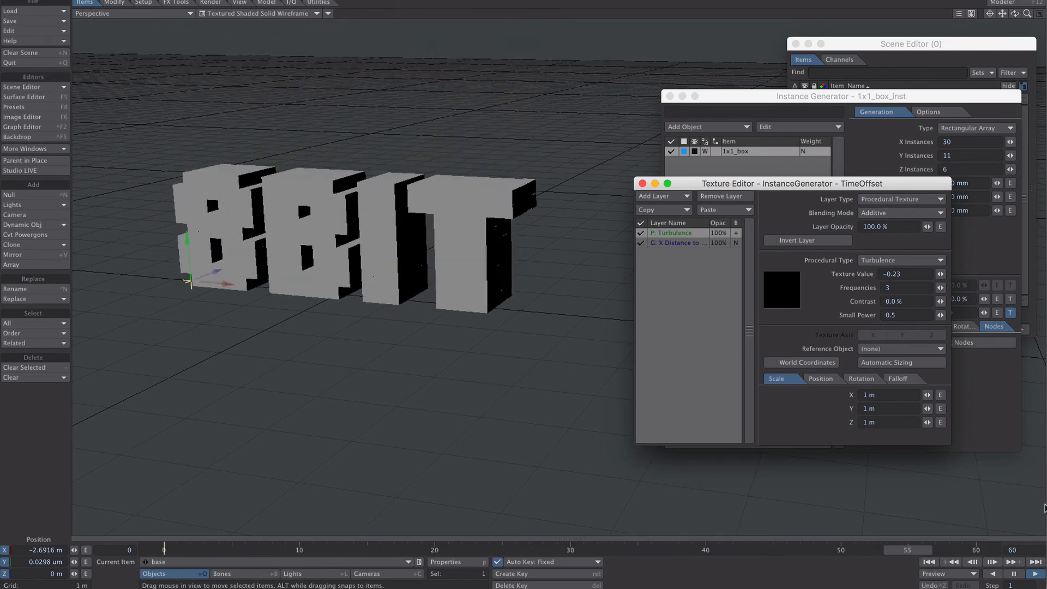
Pause the animation and close the Time Offset texture settings.
click(1014, 575)
click(671, 221)
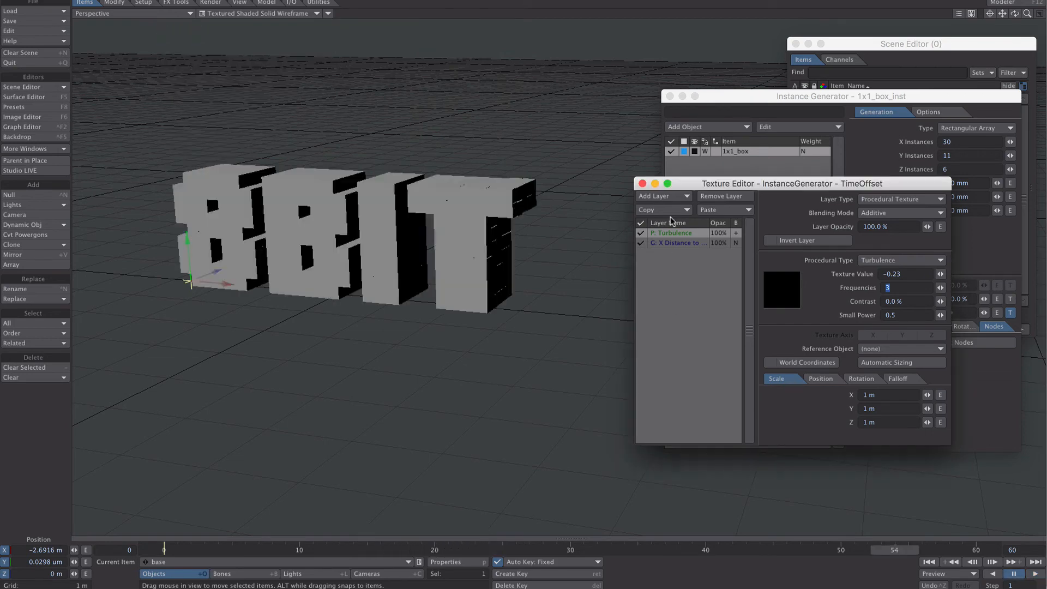
click(642, 184)
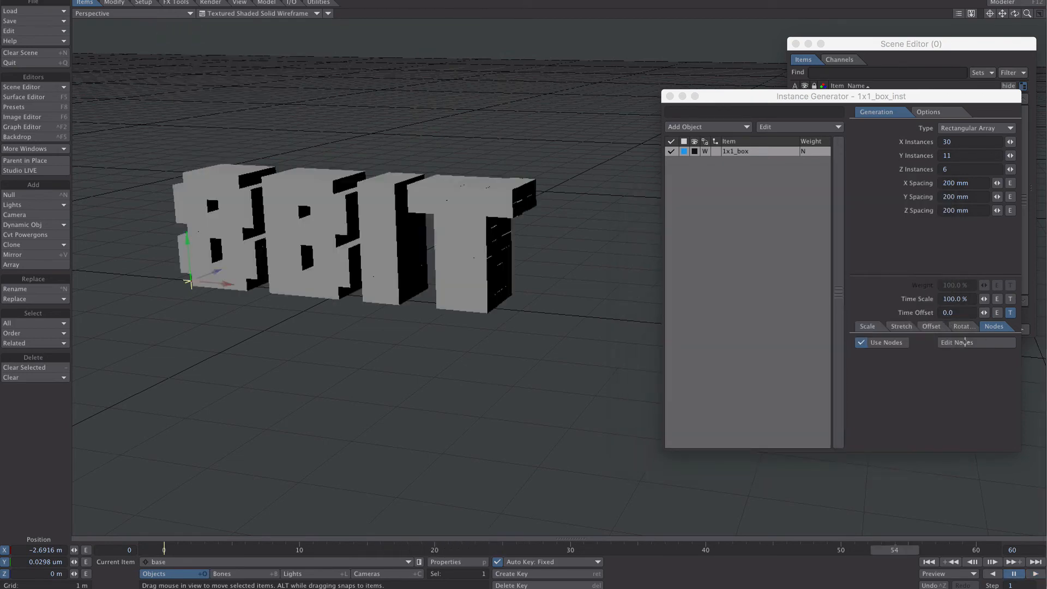
Review the Instance Generator's node network with the ray cast driving the instance weight, and close it.
click(965, 342)
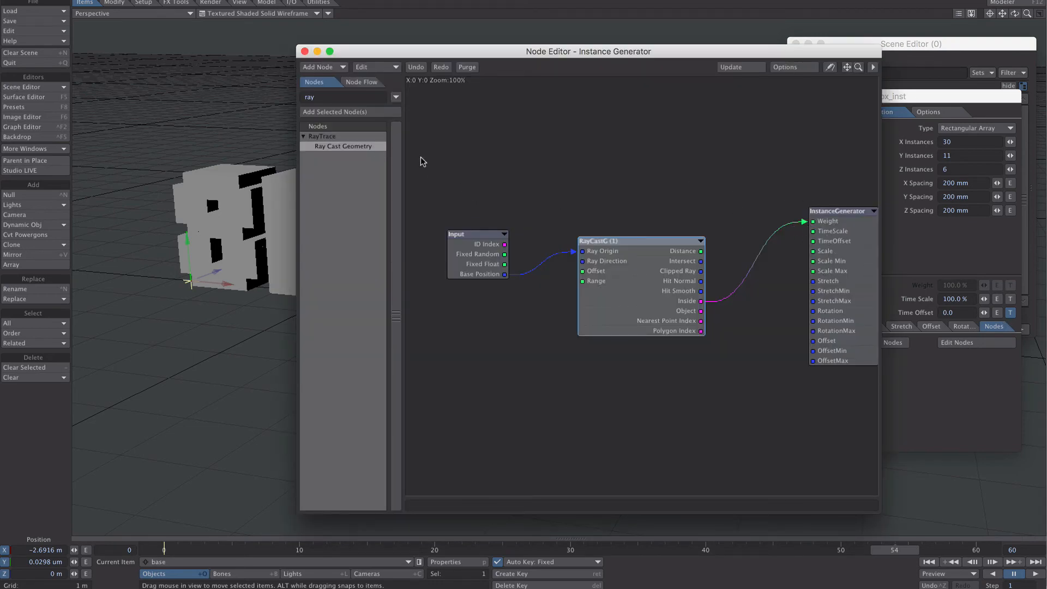
click(305, 51)
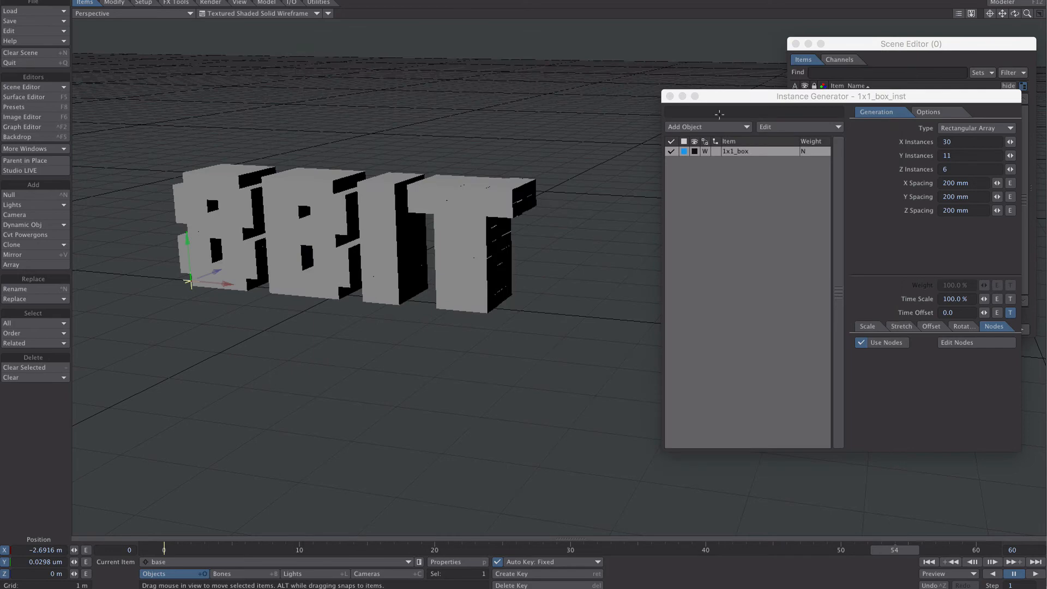
Close the Instance Generator, switch the perspective view to VPR rendering and deactivate the 8bit text object.
click(671, 97)
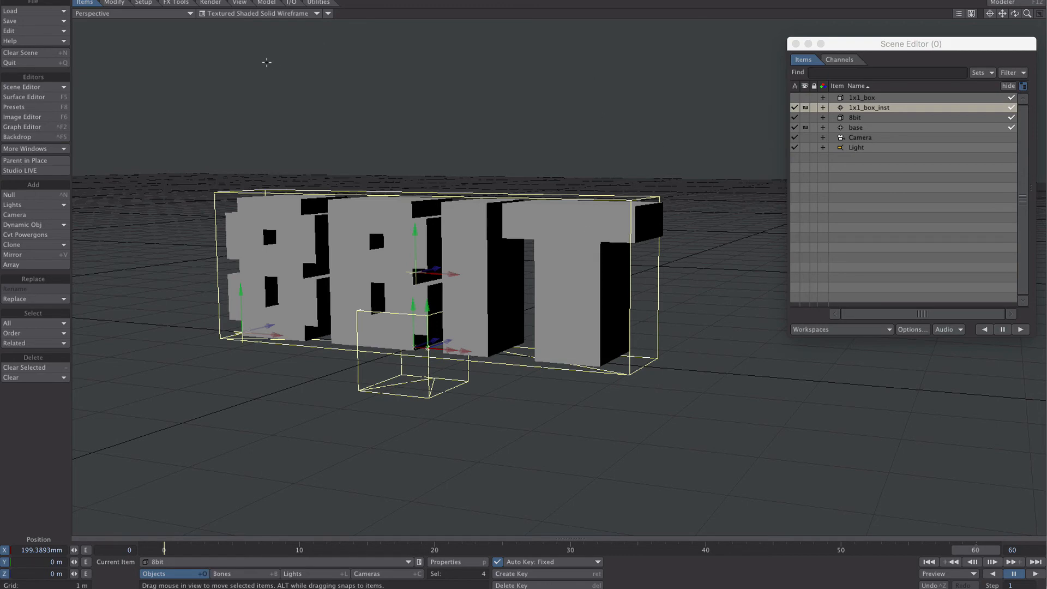
click(257, 13)
click(240, 45)
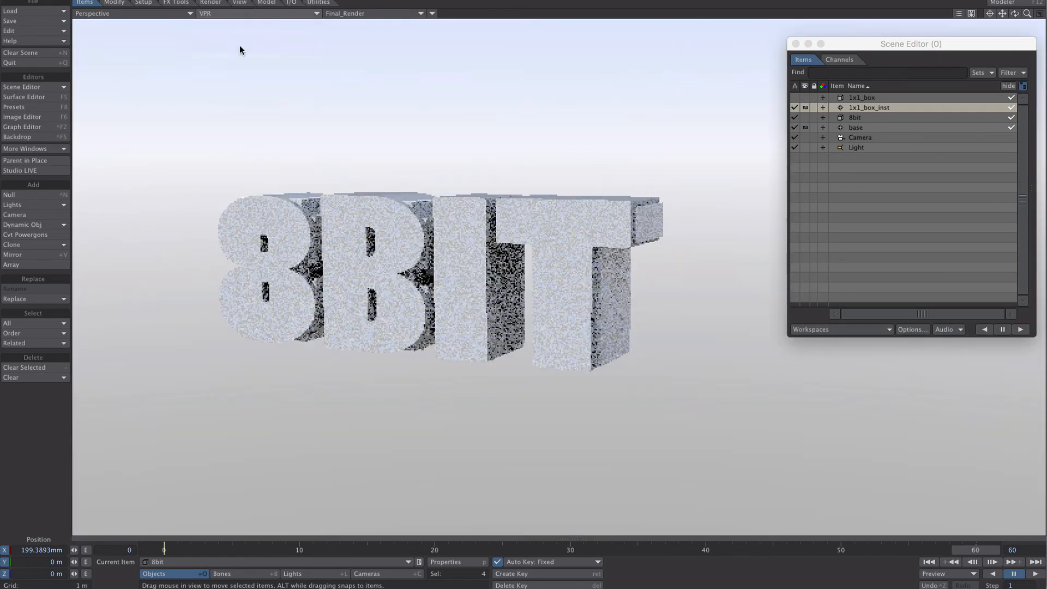
alt+drag(457, 241, 621, 161)
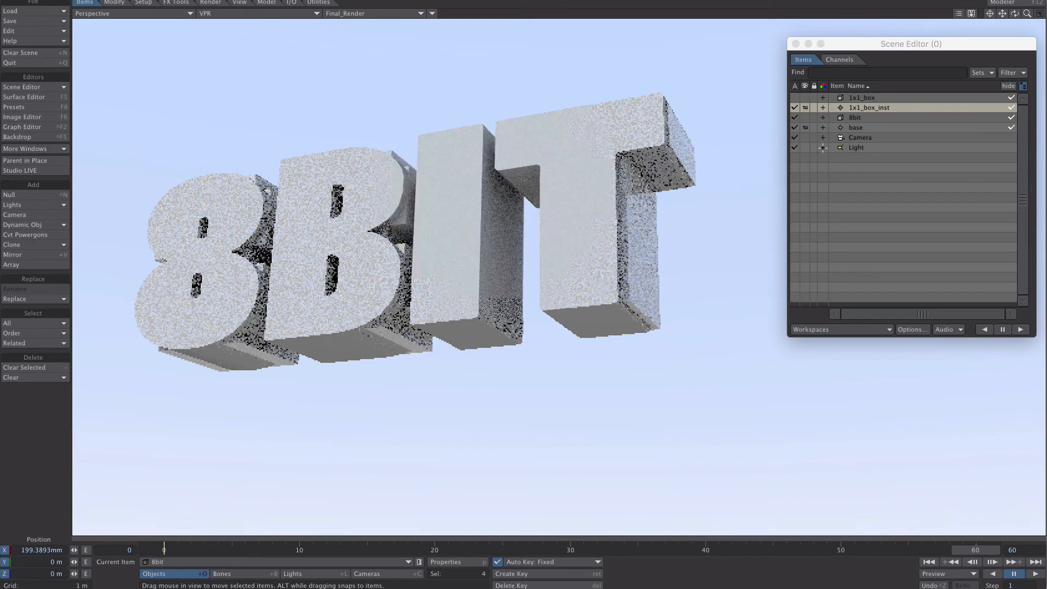
click(795, 117)
click(804, 126)
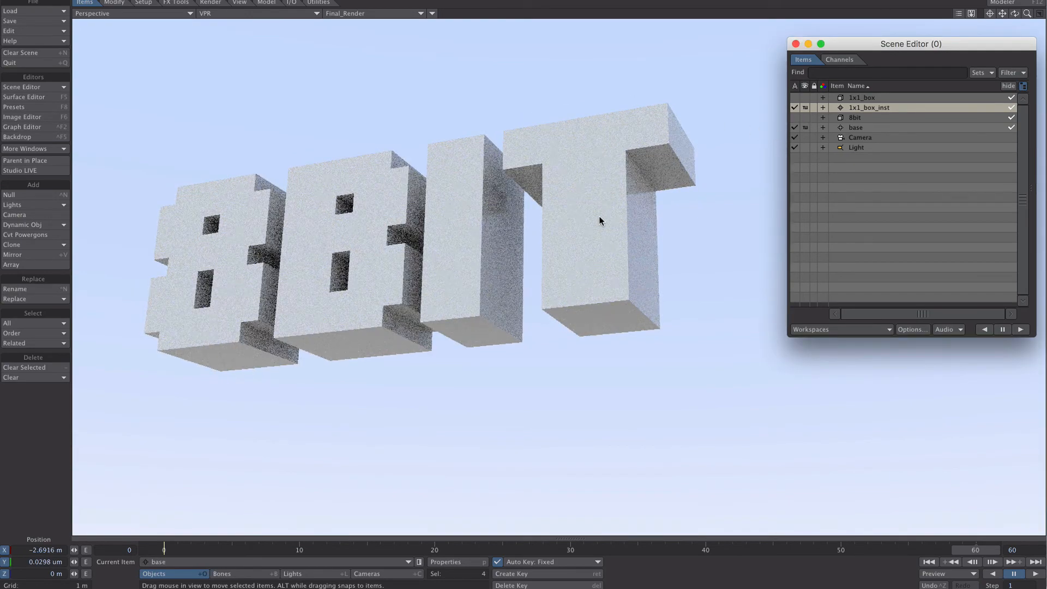
Add a Gradient node to the node graph of the 1x1_box Default surface, placed beside the Principled BSDF node.
key(F5)
drag(711, 42, 788, 62)
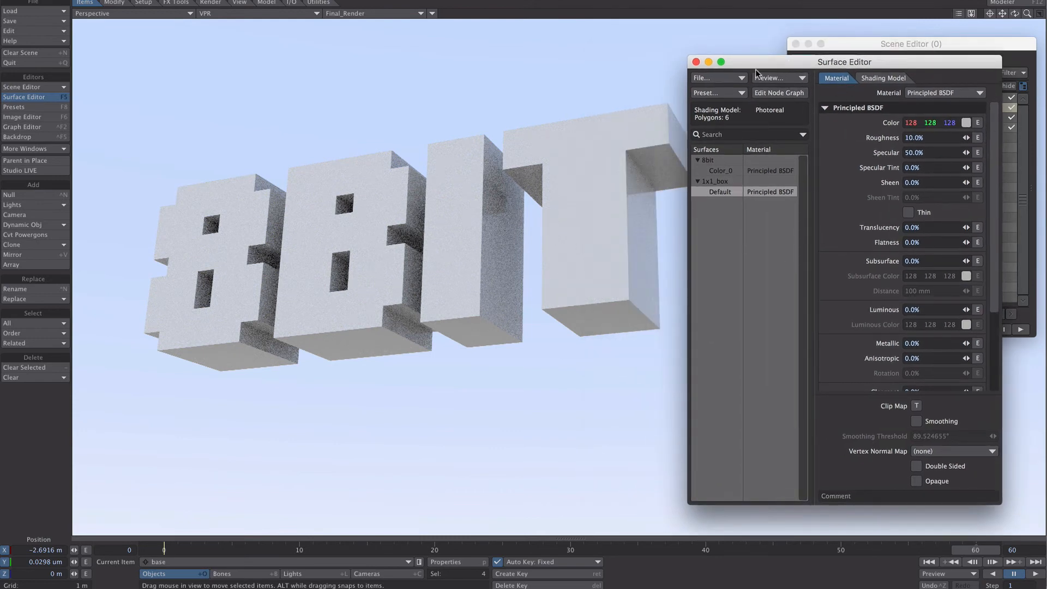
click(771, 93)
drag(625, 259, 668, 268)
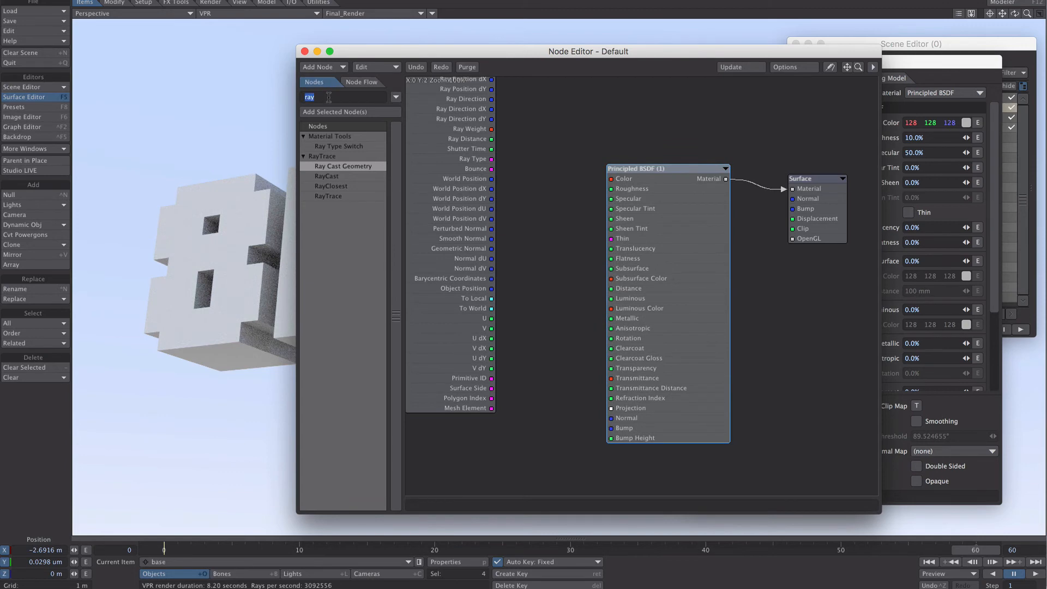
text(GRAD)
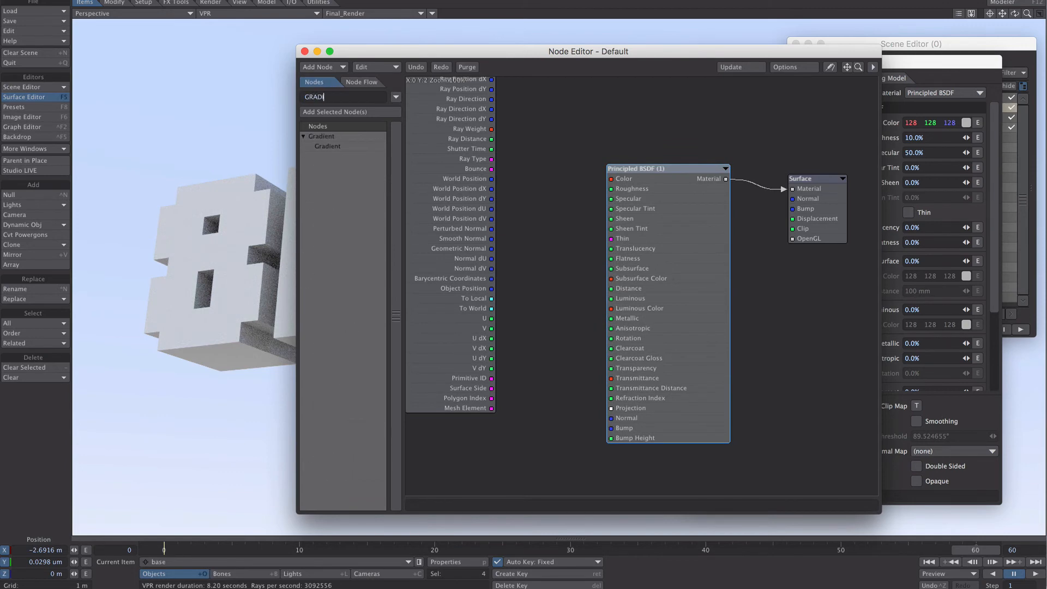
double_click(326, 145)
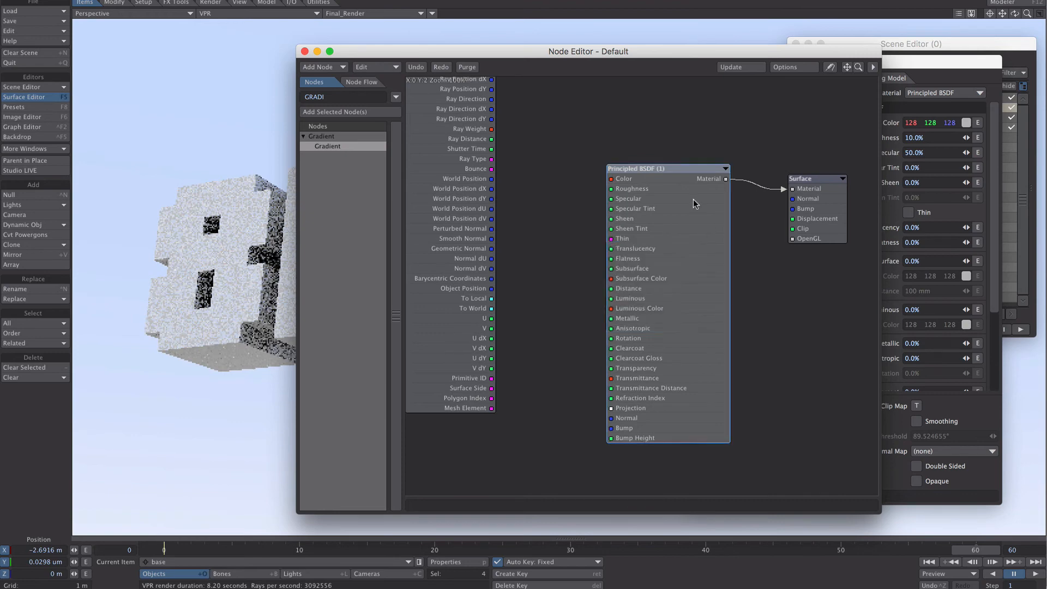
drag(693, 199, 737, 197)
drag(619, 269, 595, 215)
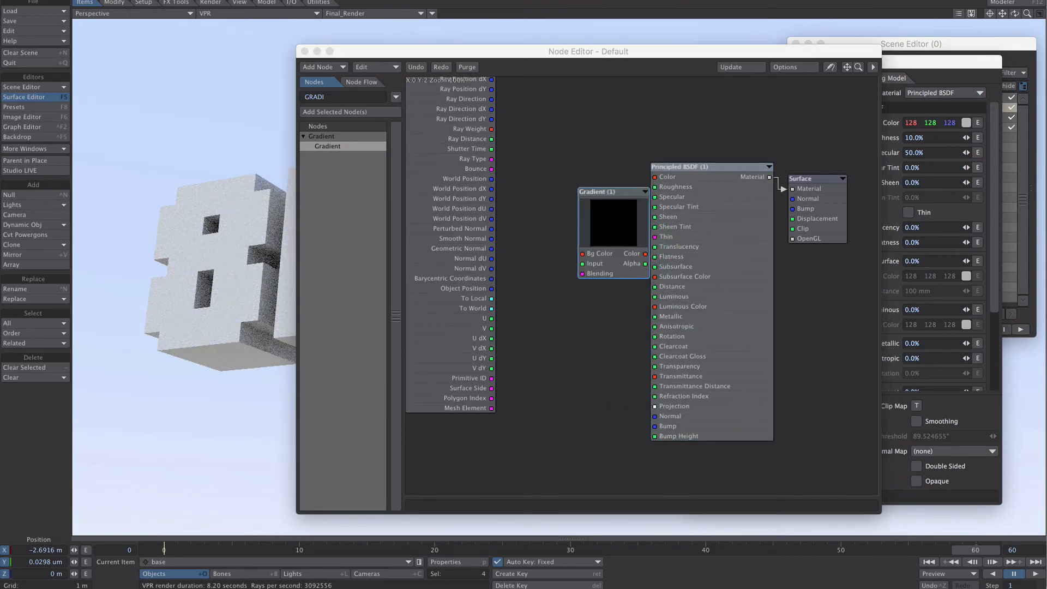
Disable the node previews and spread the Surface, Principled BSDF and Gradient nodes apart.
click(673, 109)
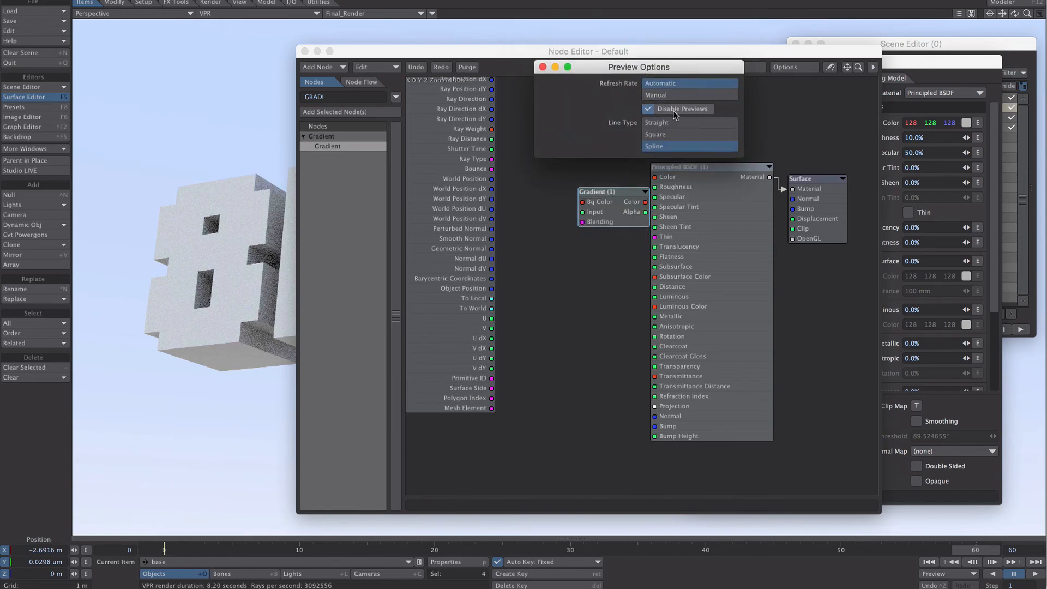
click(543, 67)
drag(807, 197, 857, 211)
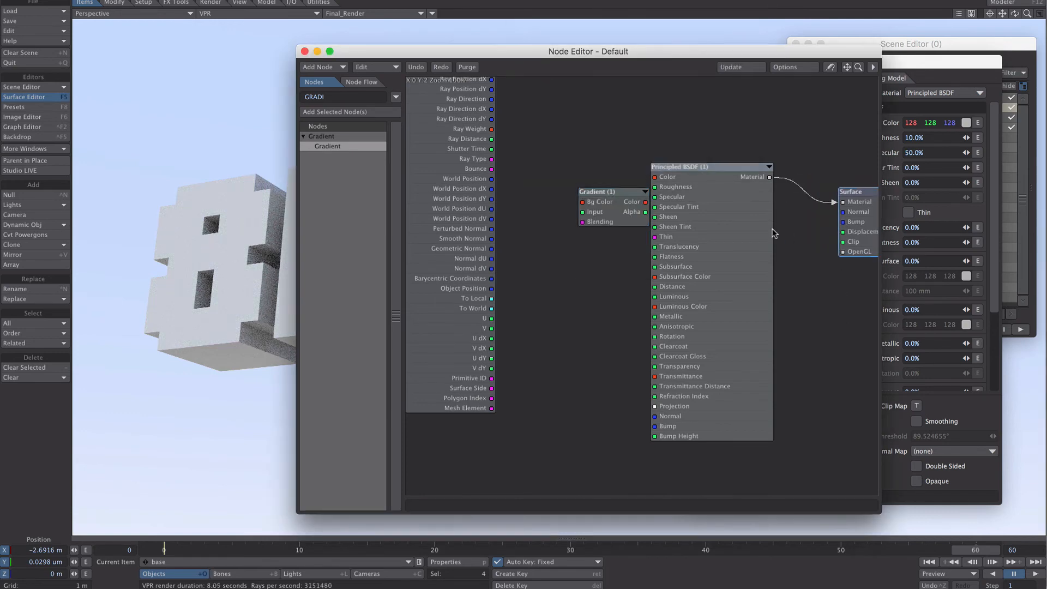
drag(749, 230, 832, 249)
drag(630, 212, 646, 230)
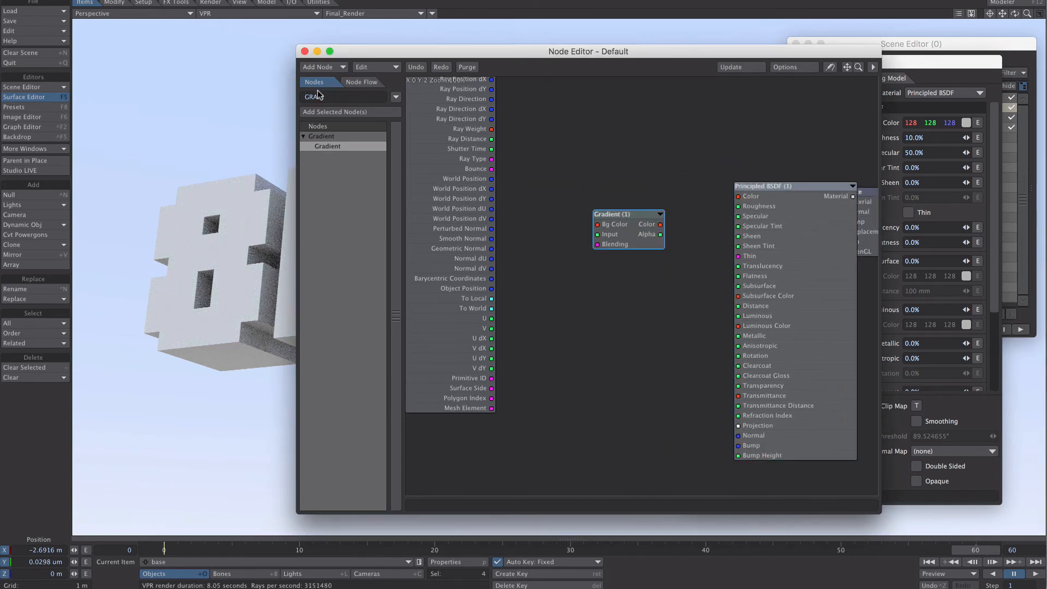
Add an Instance Info node and connect its Fixed Random output to the Gradient's Input.
text(IN)
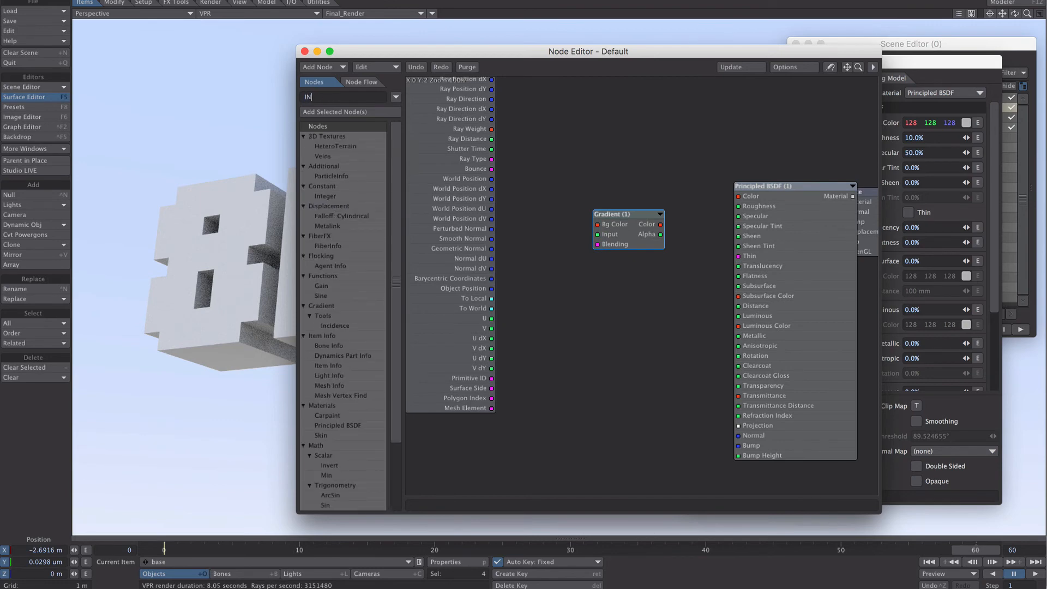
text(sta)
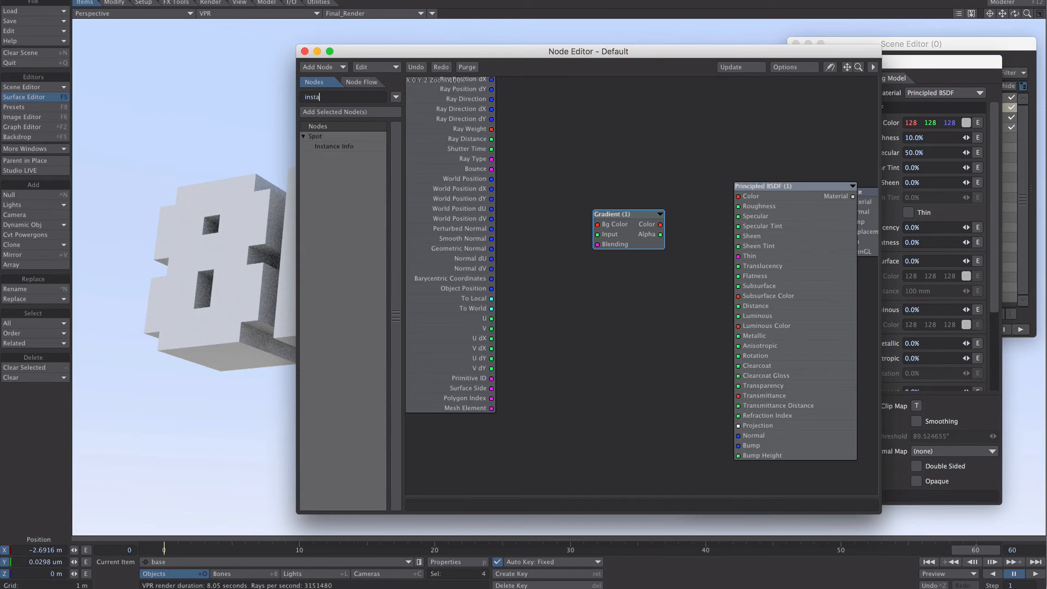
double_click(336, 146)
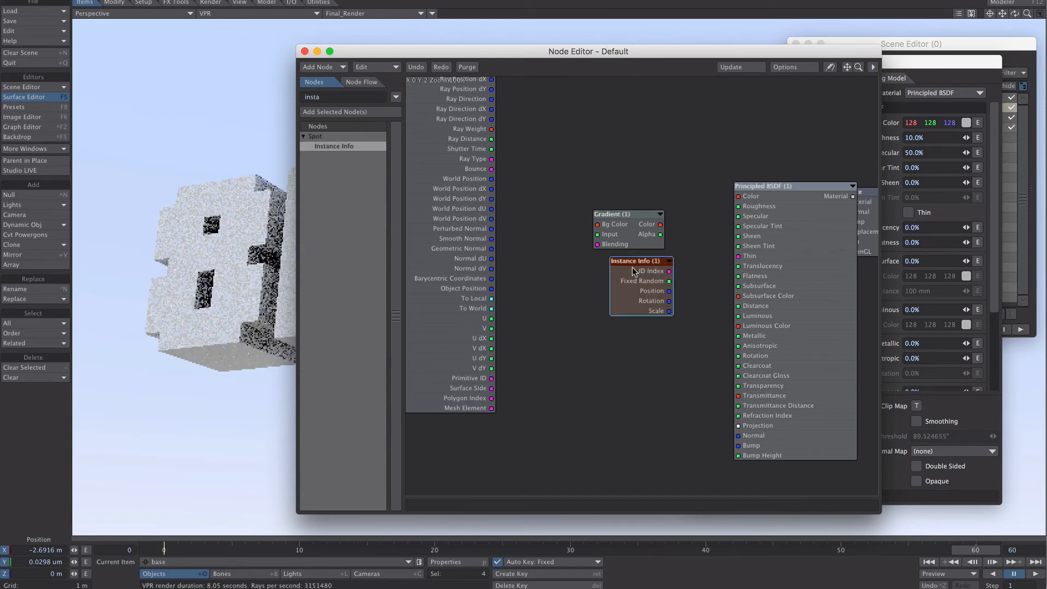
drag(633, 267, 579, 270)
drag(620, 217, 656, 230)
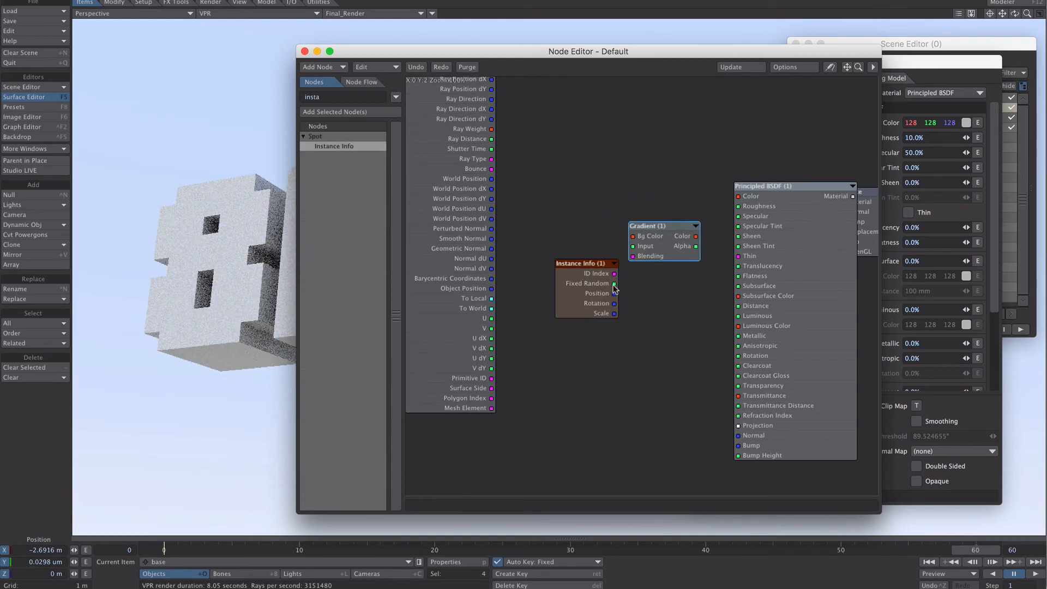
drag(614, 283, 627, 244)
drag(587, 293, 580, 267)
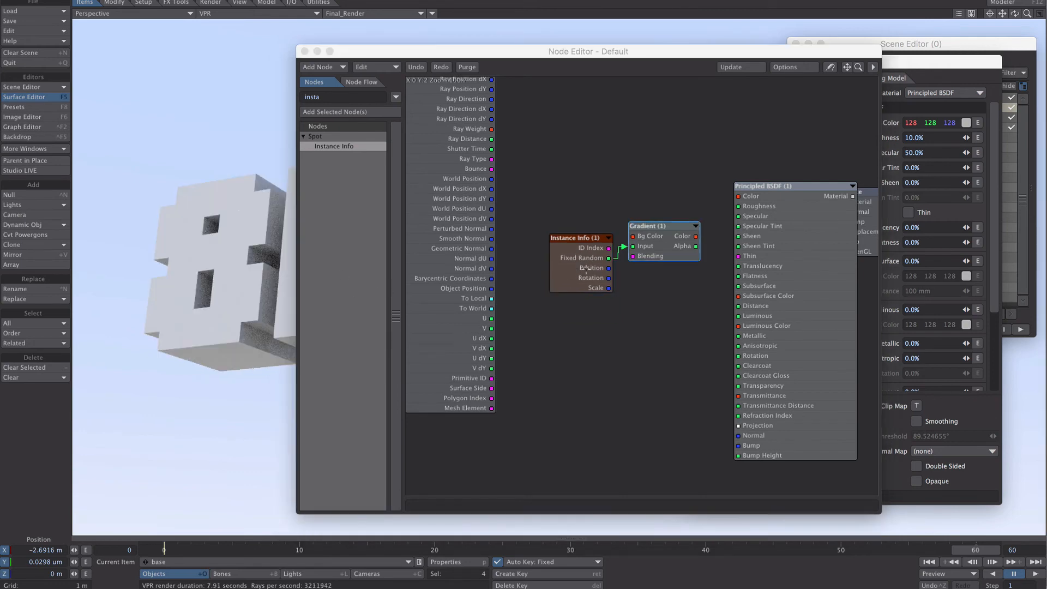
Color the Gradient's first key magenta (BF008F) and add a dark purple (400030) key at its end.
double_click(648, 246)
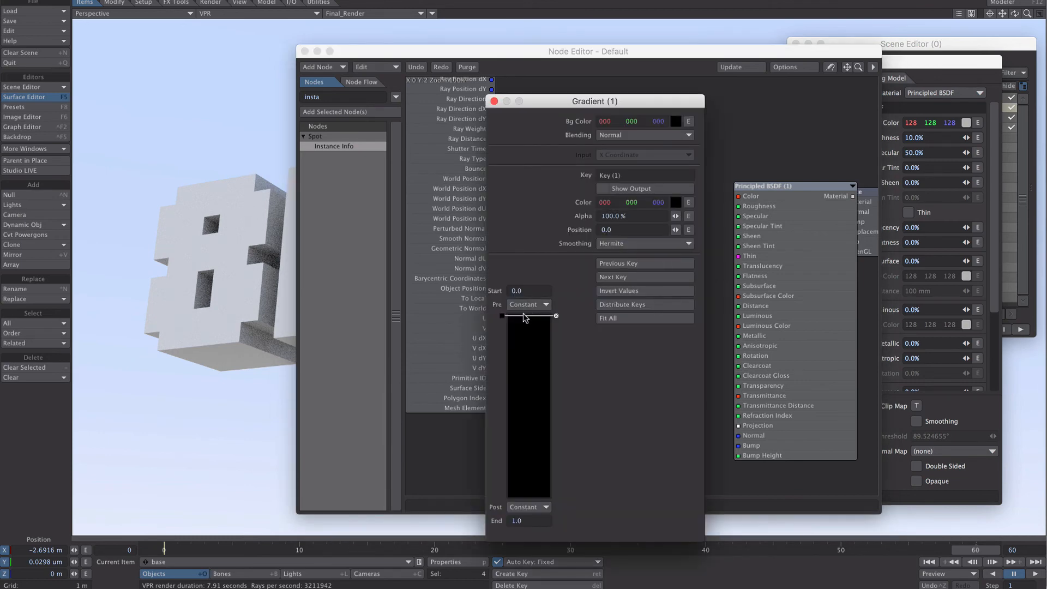
click(676, 202)
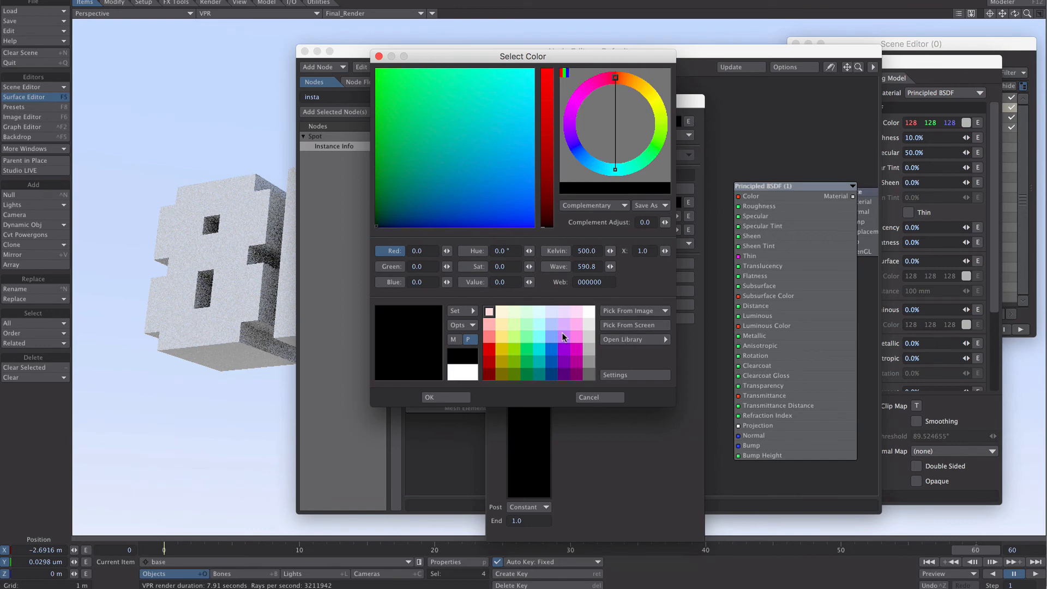
click(577, 350)
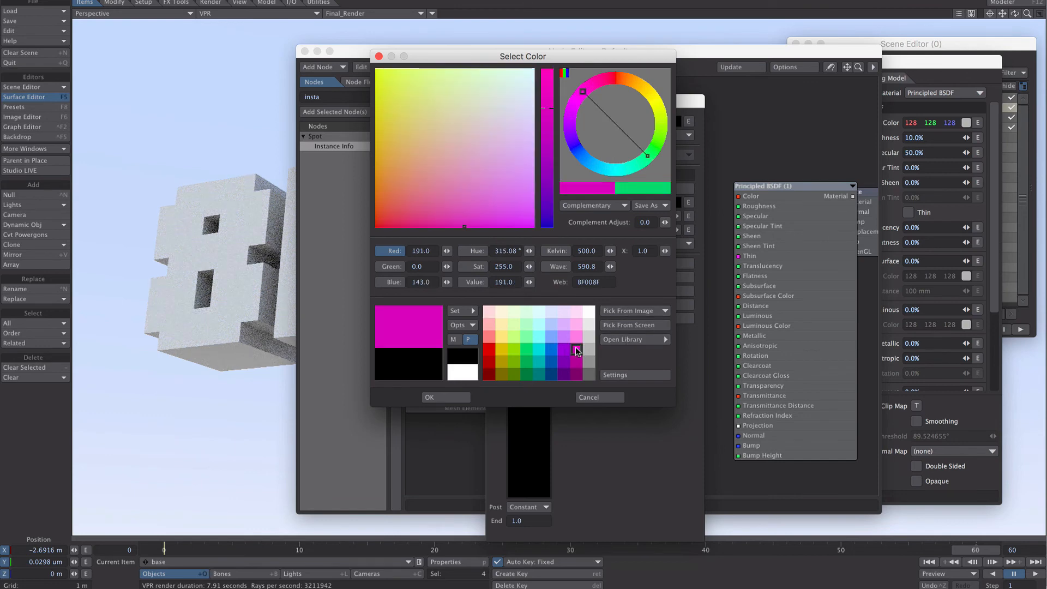
click(458, 397)
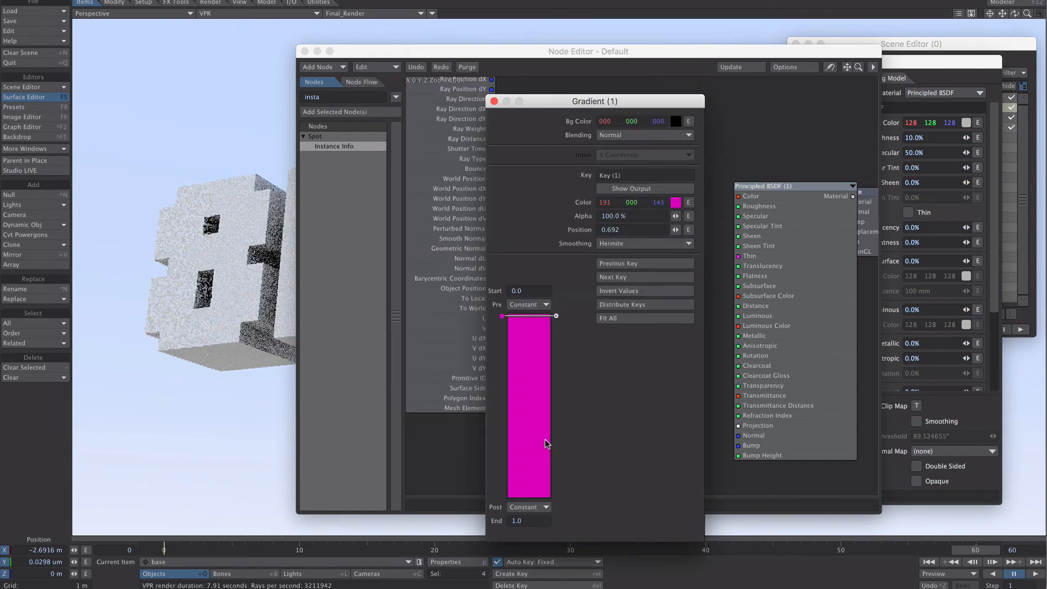
click(675, 204)
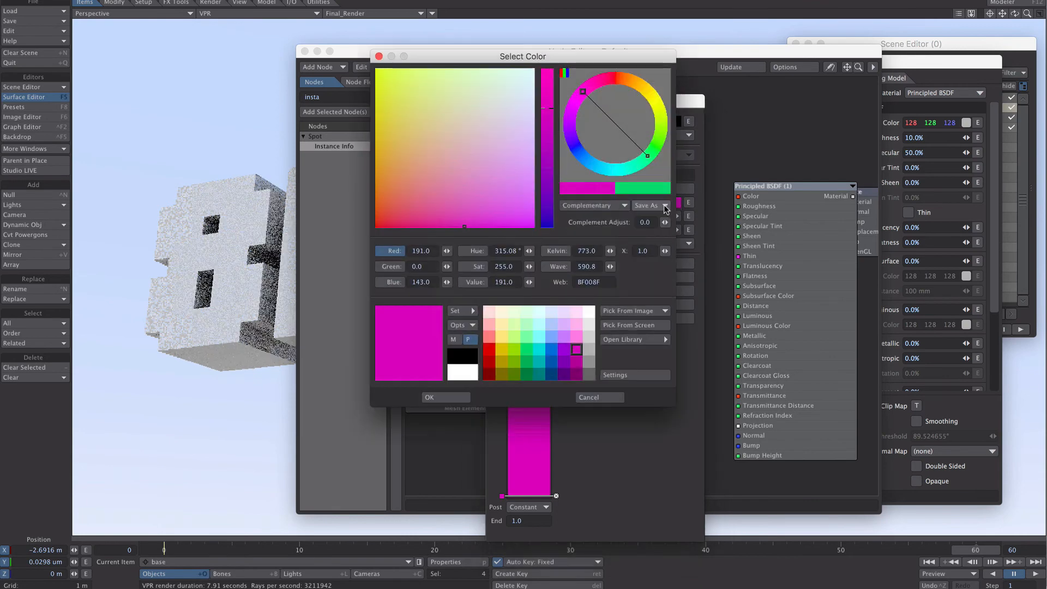
click(575, 374)
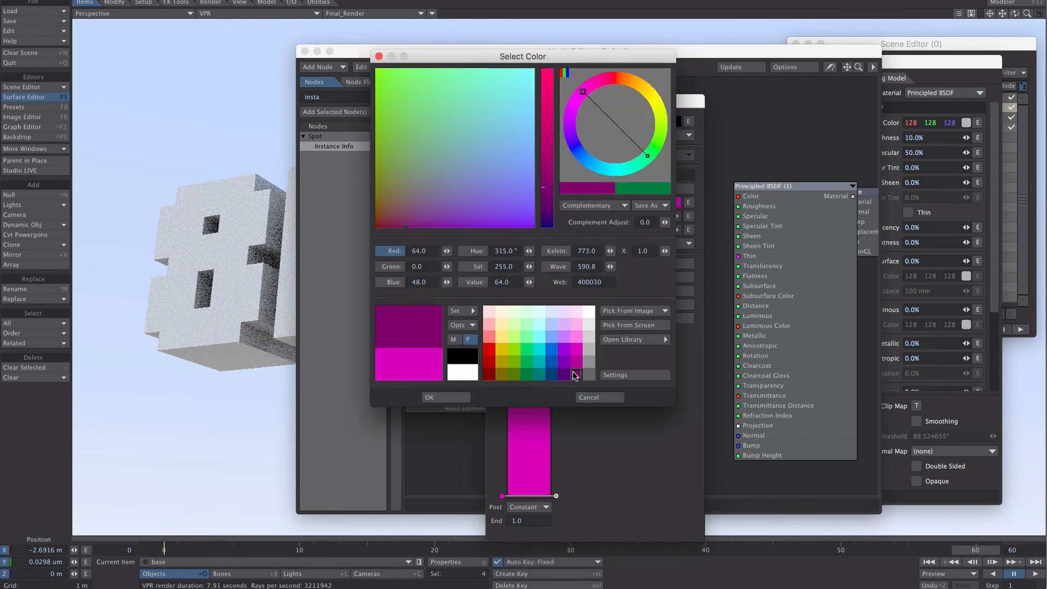
click(444, 397)
click(492, 97)
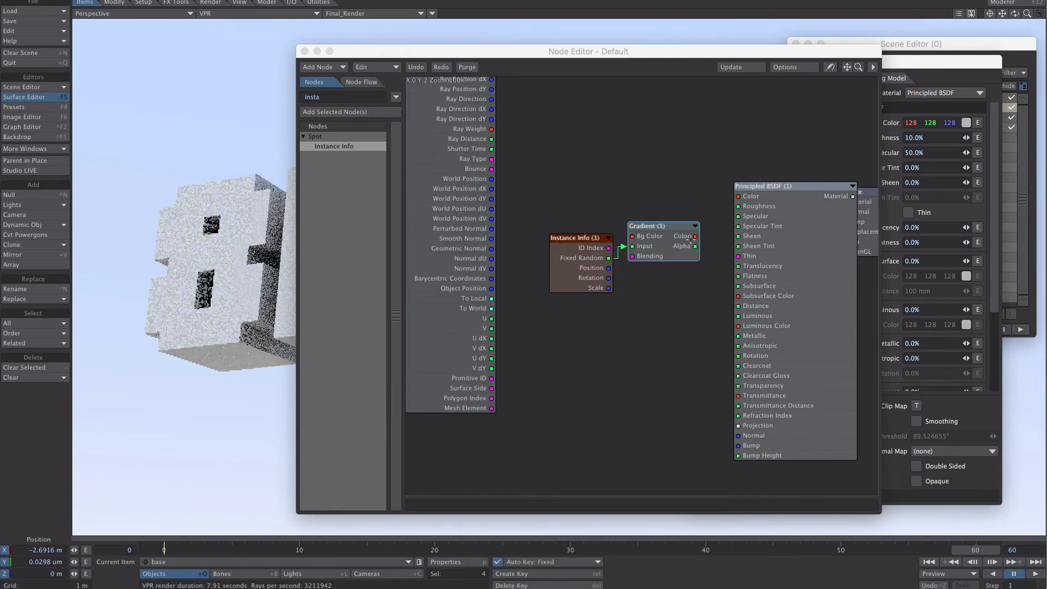
Connect the Gradient's Color output to the Principled BSDF Color input and close the Node Editor.
drag(694, 236, 737, 197)
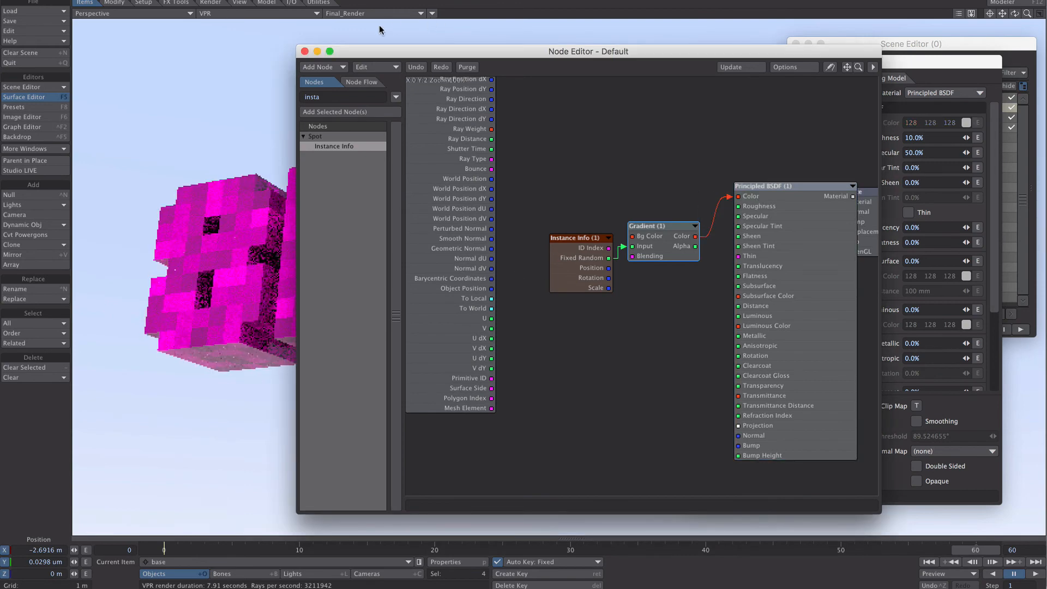
click(303, 50)
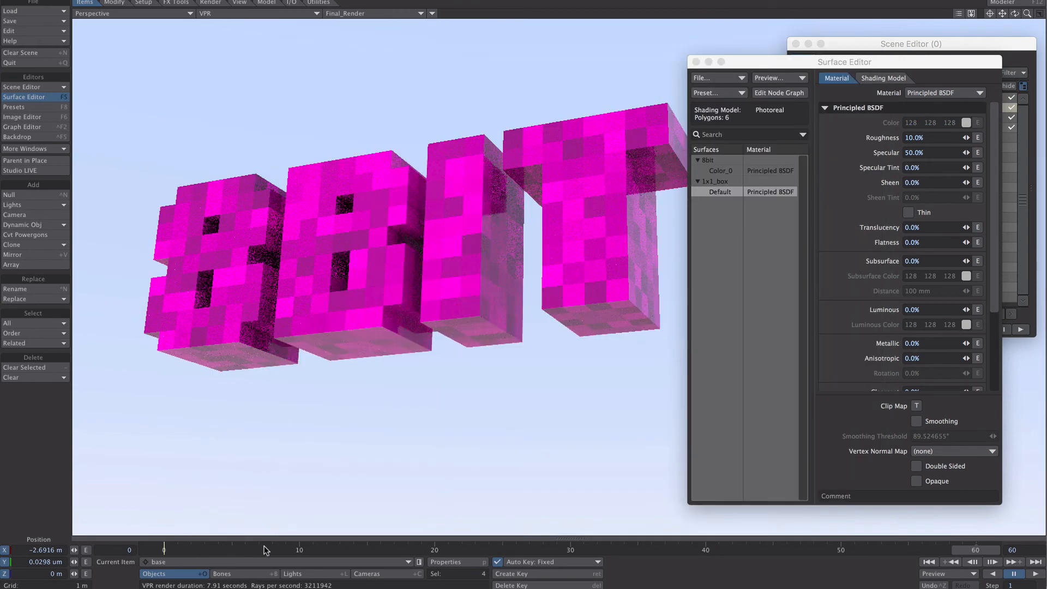
drag(266, 551, 975, 551)
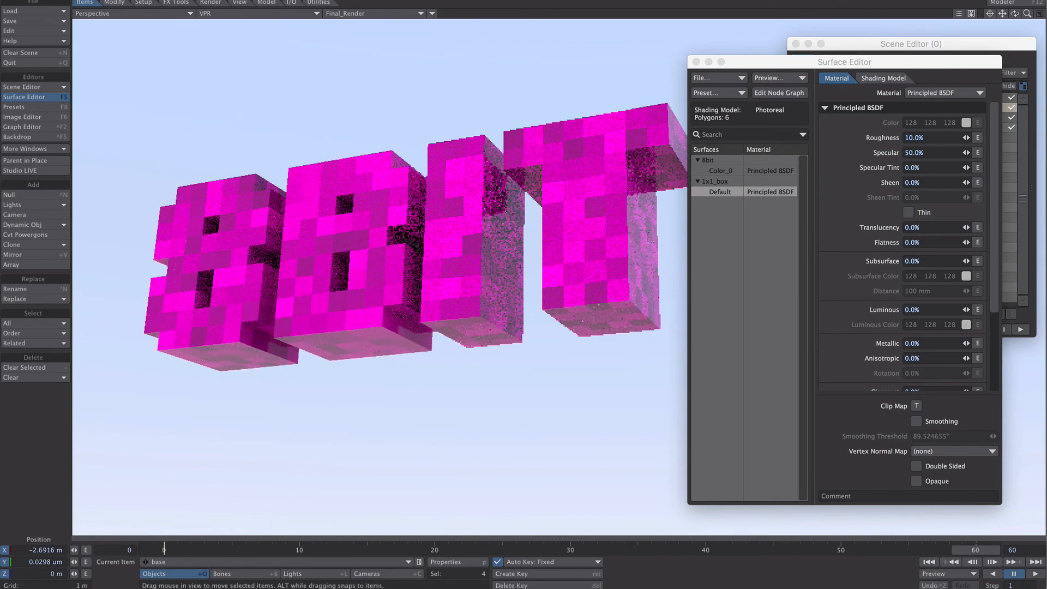
Return the view to Textured Shaded Solid, close the Surface Editor and select the 1x1_box object.
click(256, 13)
click(240, 26)
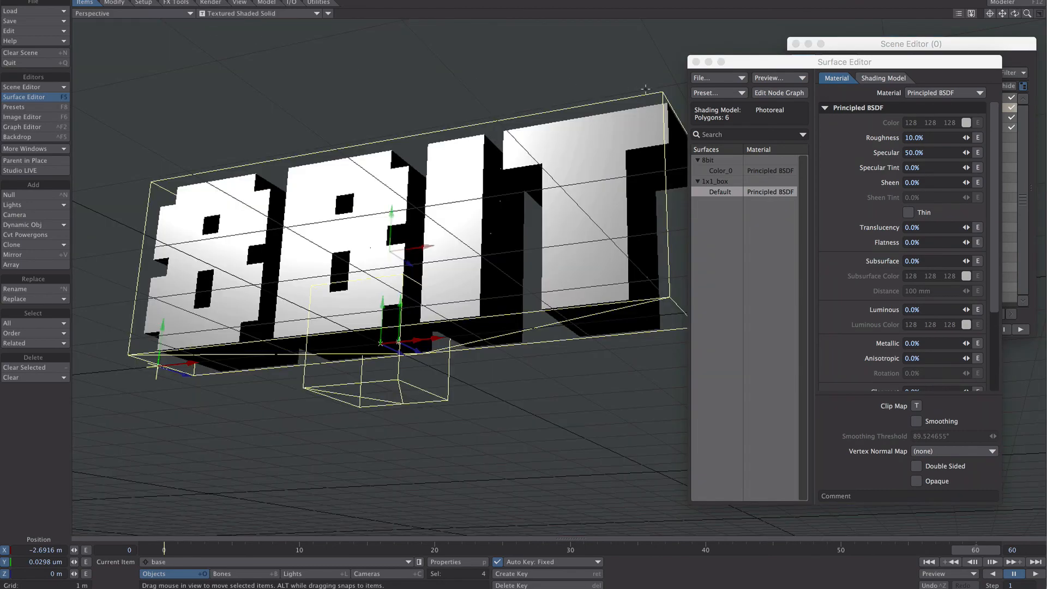
click(697, 62)
click(868, 98)
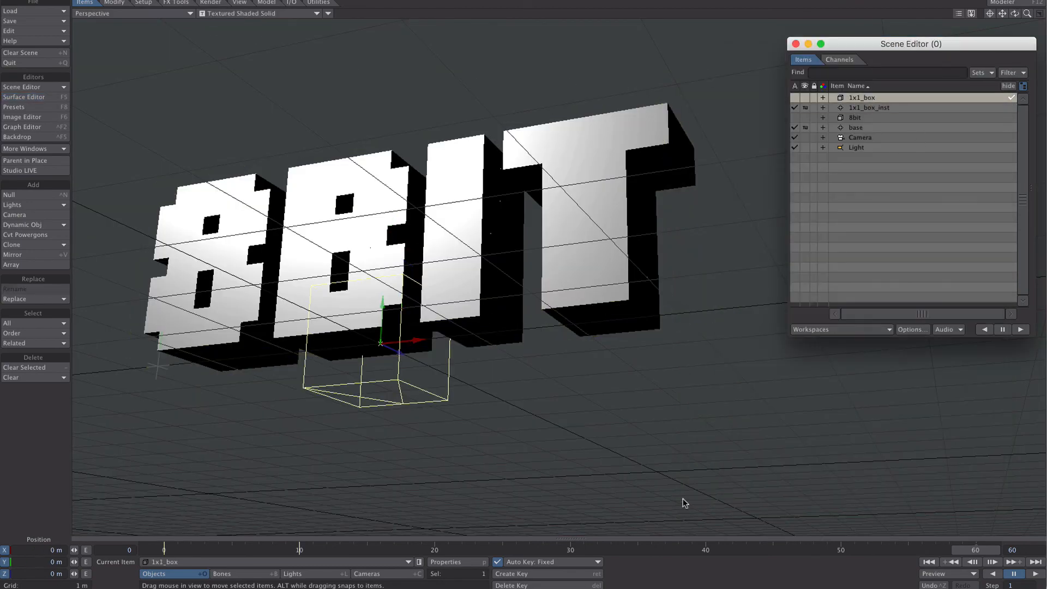
Set Auto Key to Modified and key the 1x1_box scale at 1 on frame 37.
click(991, 560)
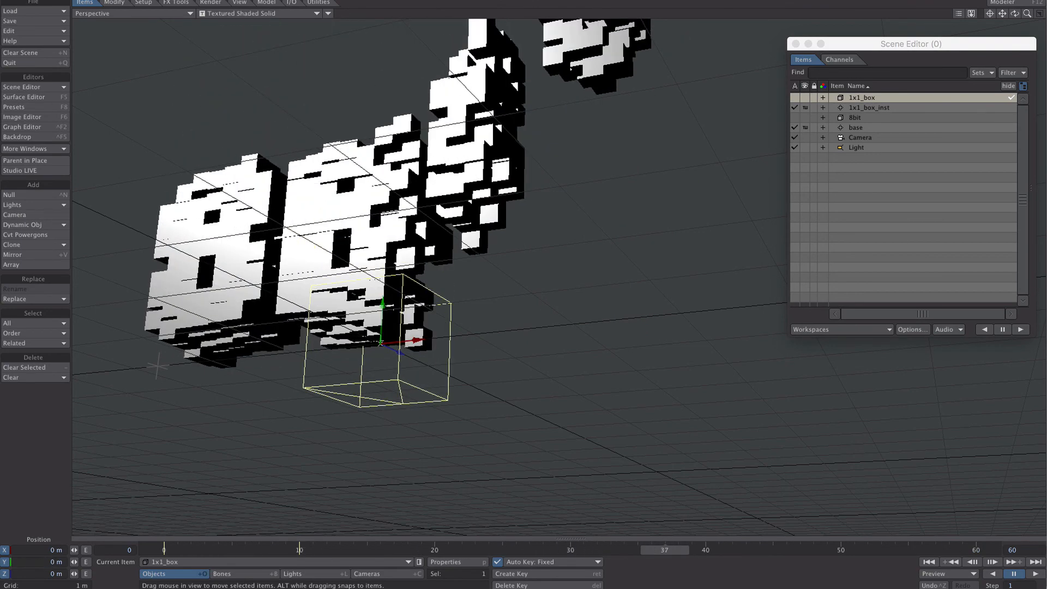
click(537, 562)
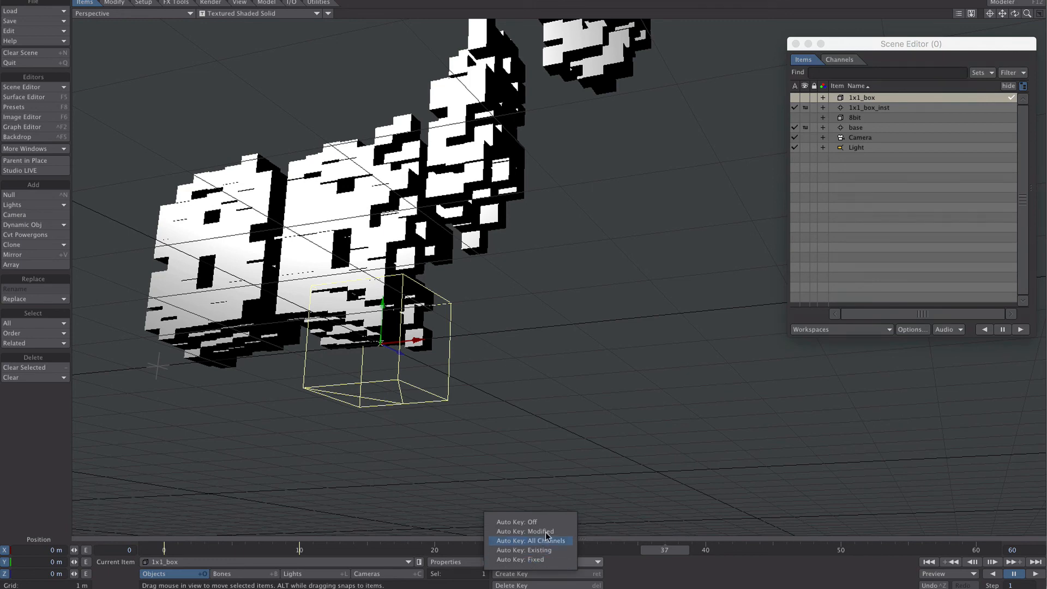
click(542, 531)
key(shift+h)
click(75, 550)
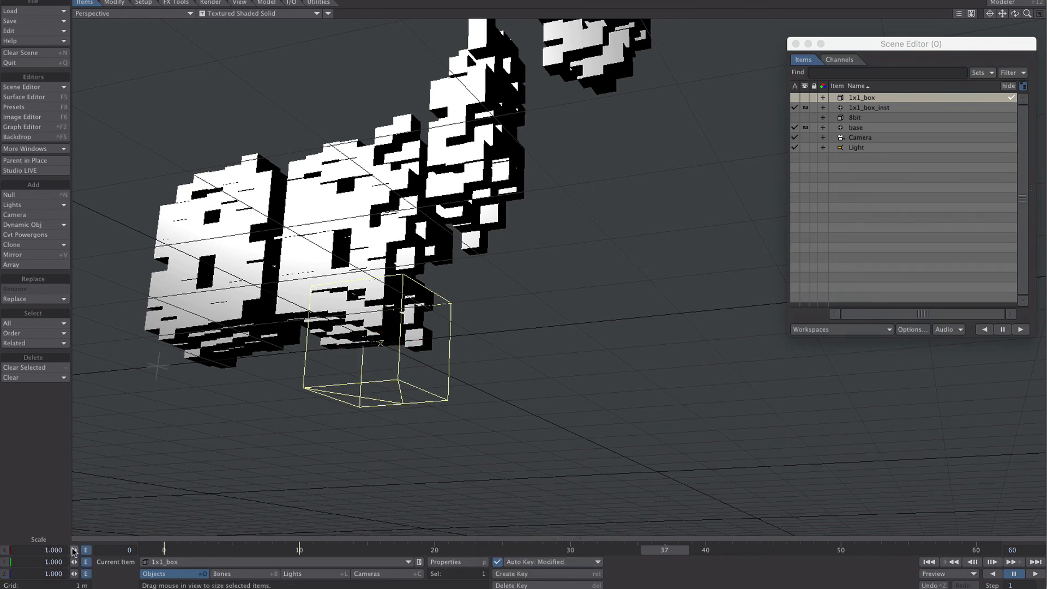
click(74, 561)
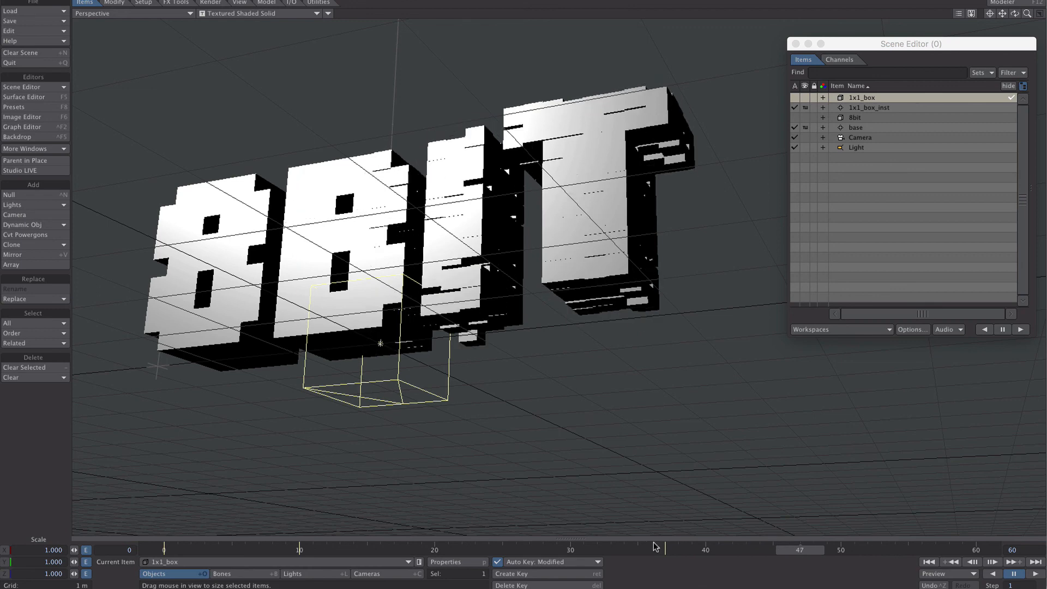
Set the 1x1_box scale to 0 on X, Y and Z at frame 47.
click(25, 552)
text(0)
key(Tab)
text(0)
key(Tab)
text(0)
key(Return)
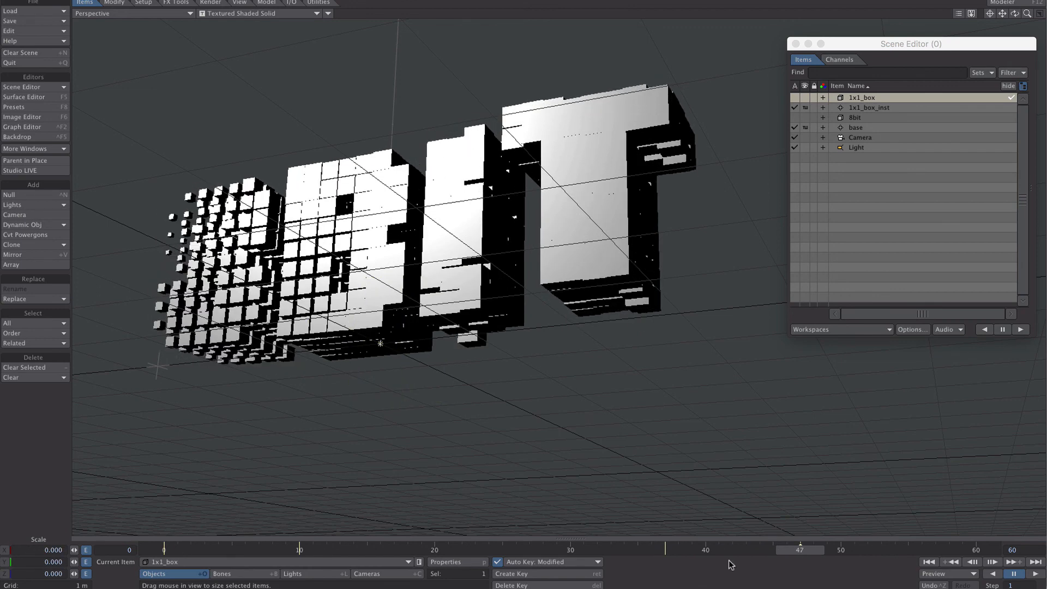
In the Graph Editor, set the tension of the 1x1_box Scale X, Y and Z keys at frame 37 to 1.0 and close the editor.
key(ctrl+F2)
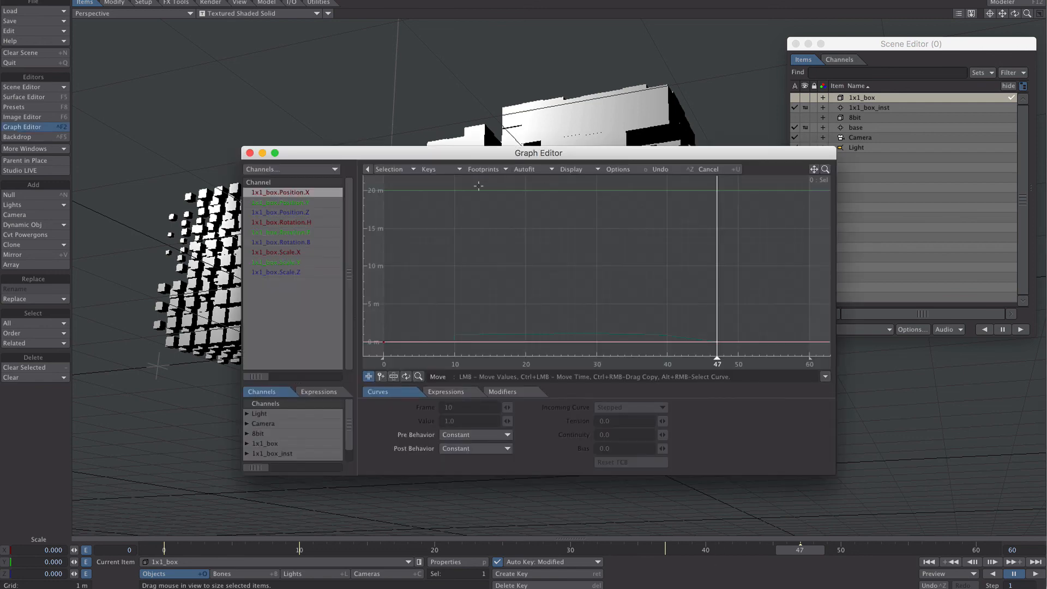
drag(286, 253, 280, 276)
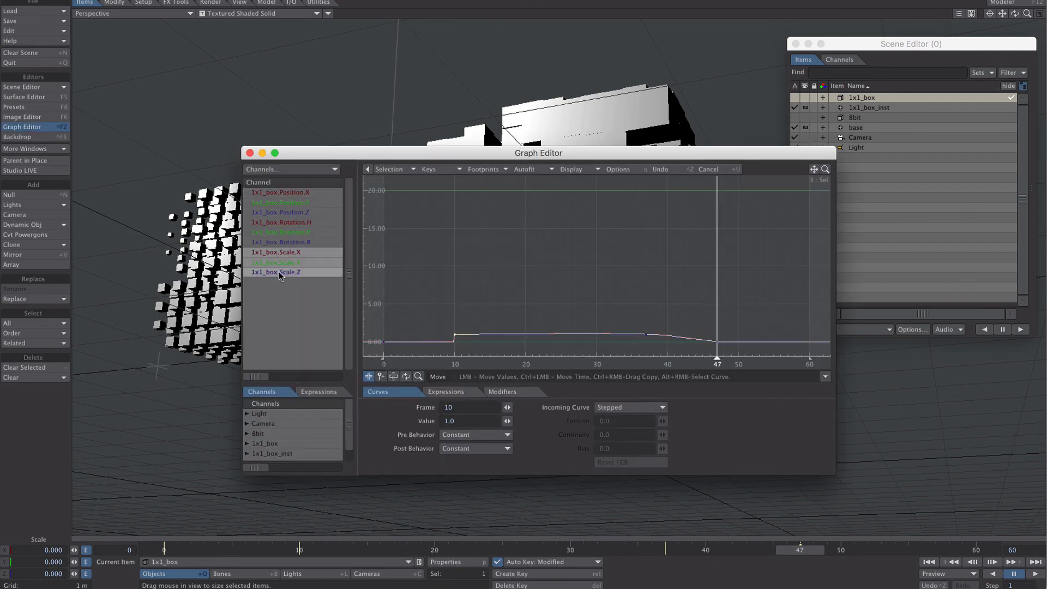
click(645, 333)
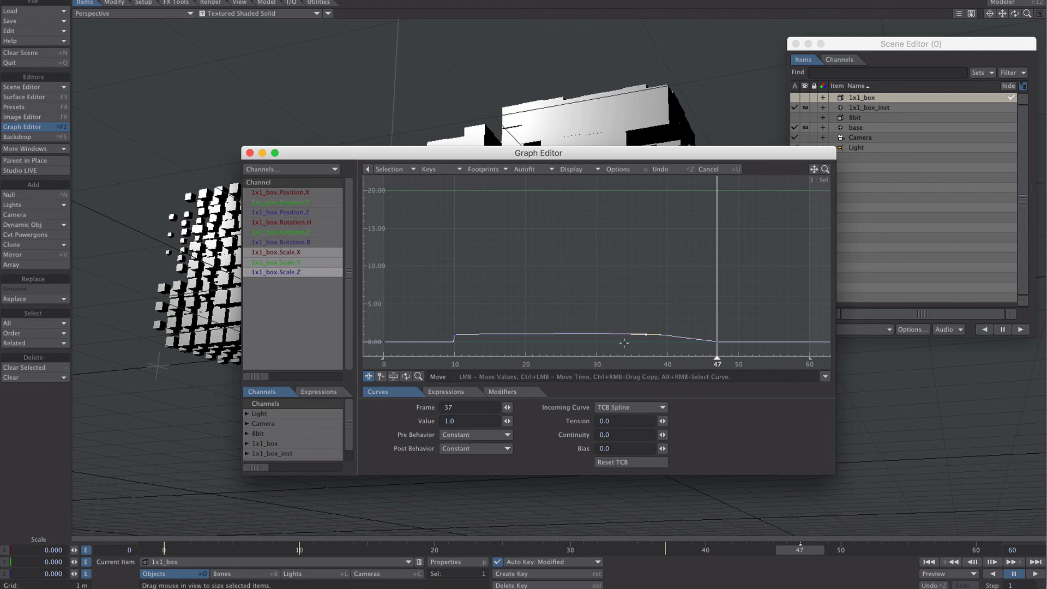
drag(667, 285, 1030, 257)
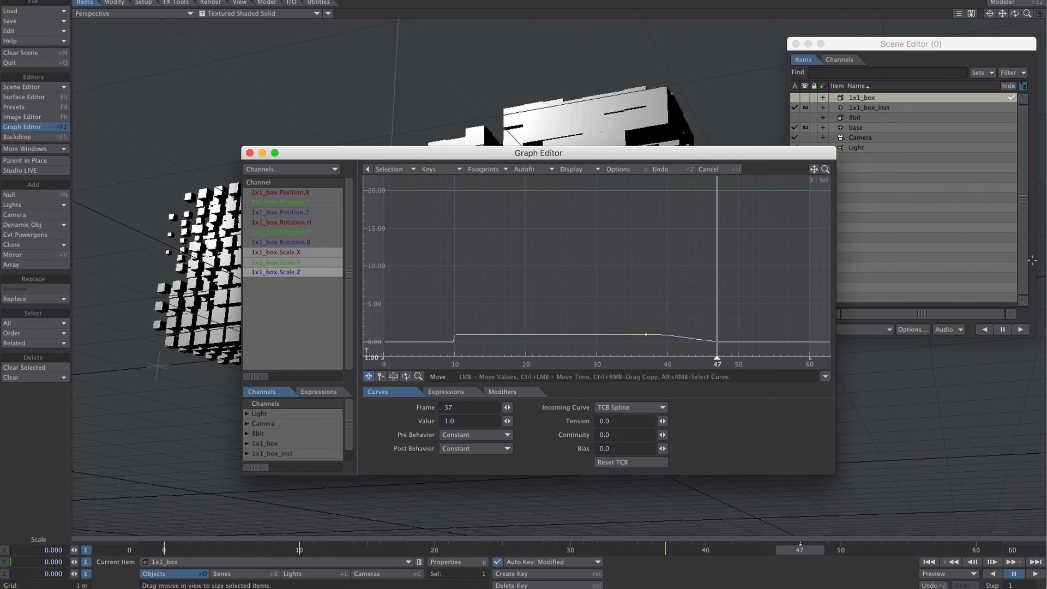
click(250, 153)
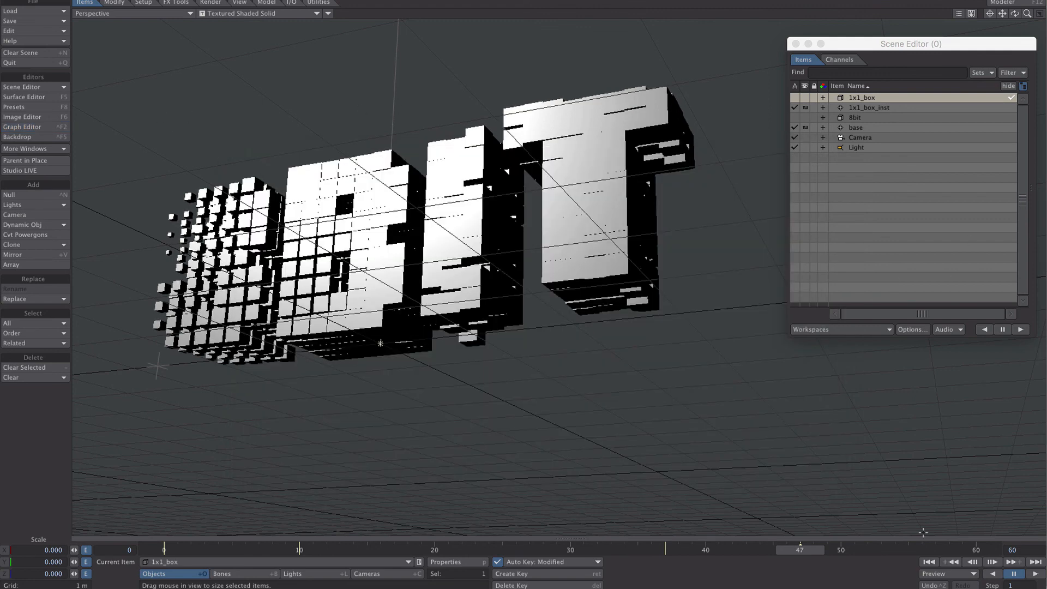
Extend the scene's end frame to 100 and play the animation.
text(100)
key(Return)
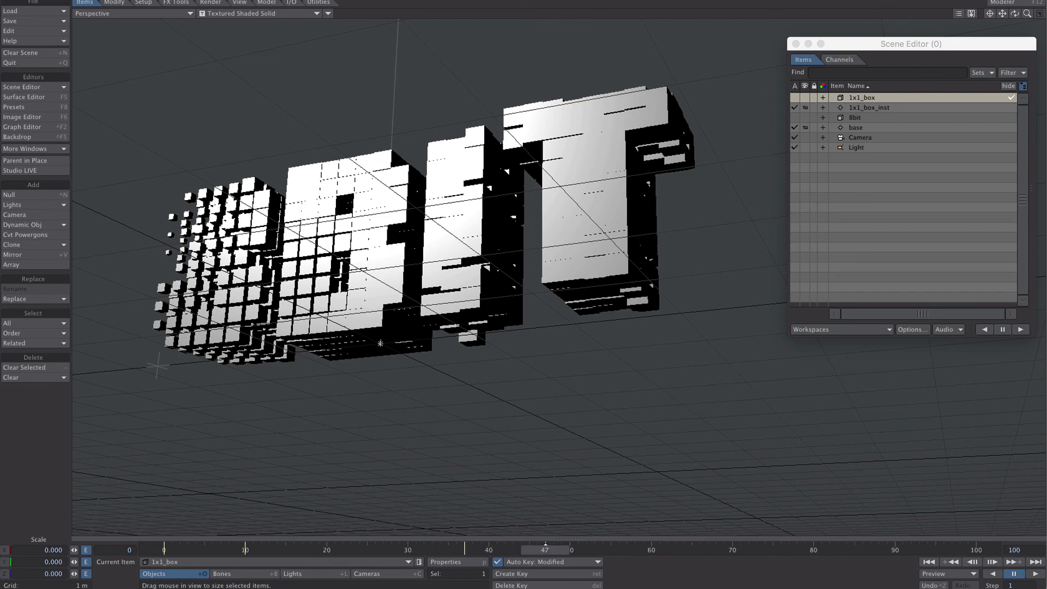
click(1035, 574)
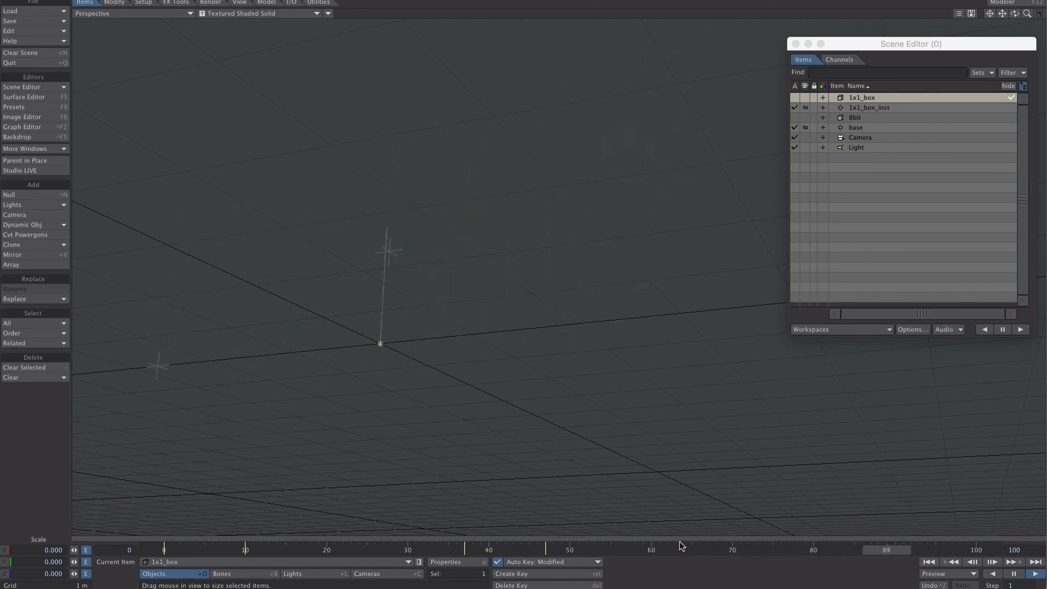
Shift the 1x1_box scale keys at frames 37 and 47 to frames 43 and 53, and stop playback.
key(Tab)
key(Tab)
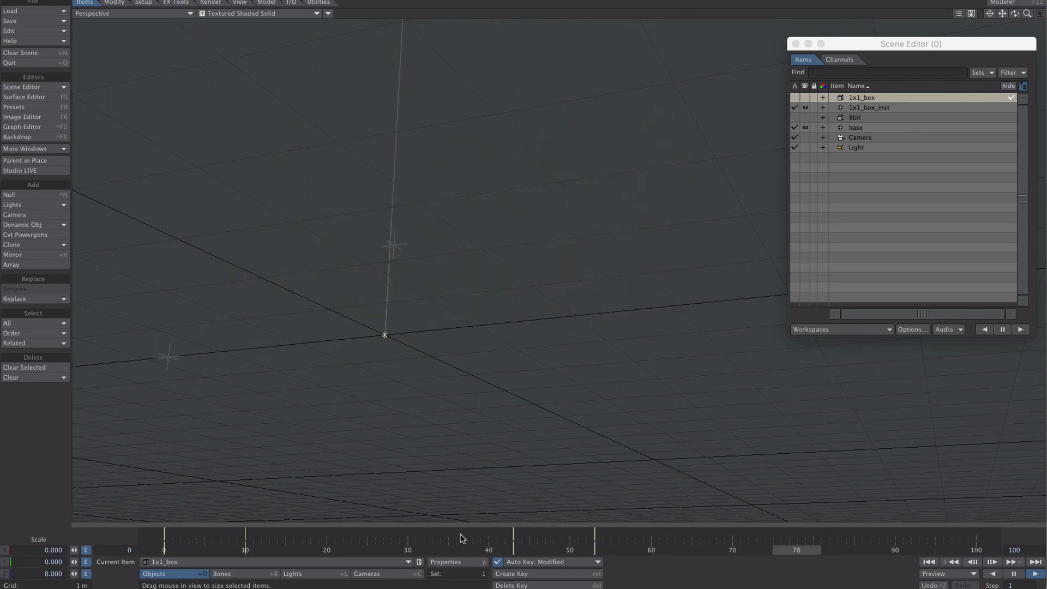
click(1013, 573)
Scrub to frame 54 to check the boxes scaling away, replay the animation and stop at frame 41.
drag(438, 552, 594, 552)
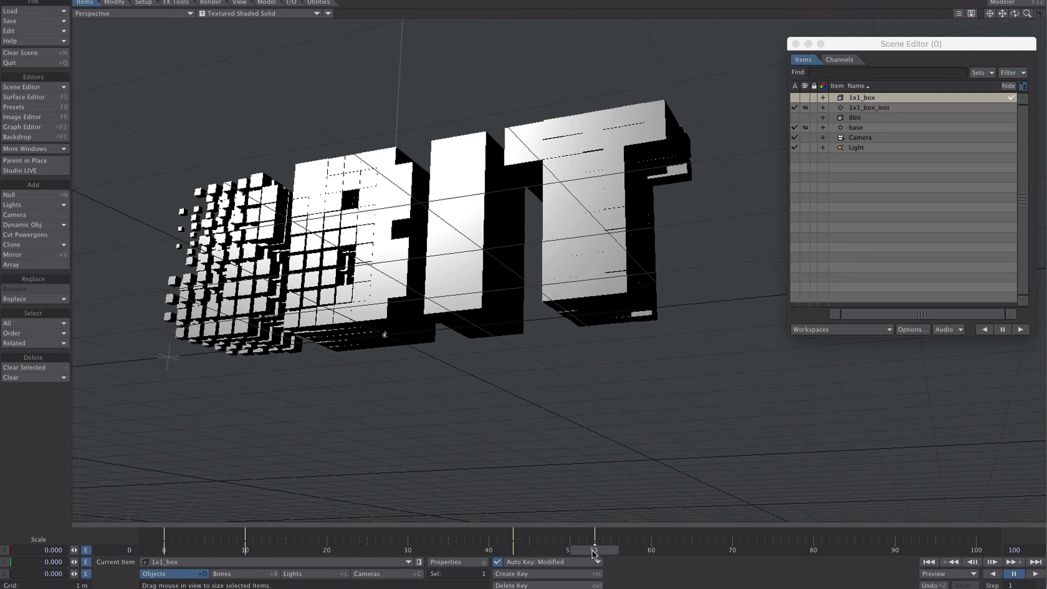
mouse_move(592, 551)
mouse_down()
mouse_move(636, 551)
mouse_move(561, 551)
mouse_move(590, 550)
mouse_up()
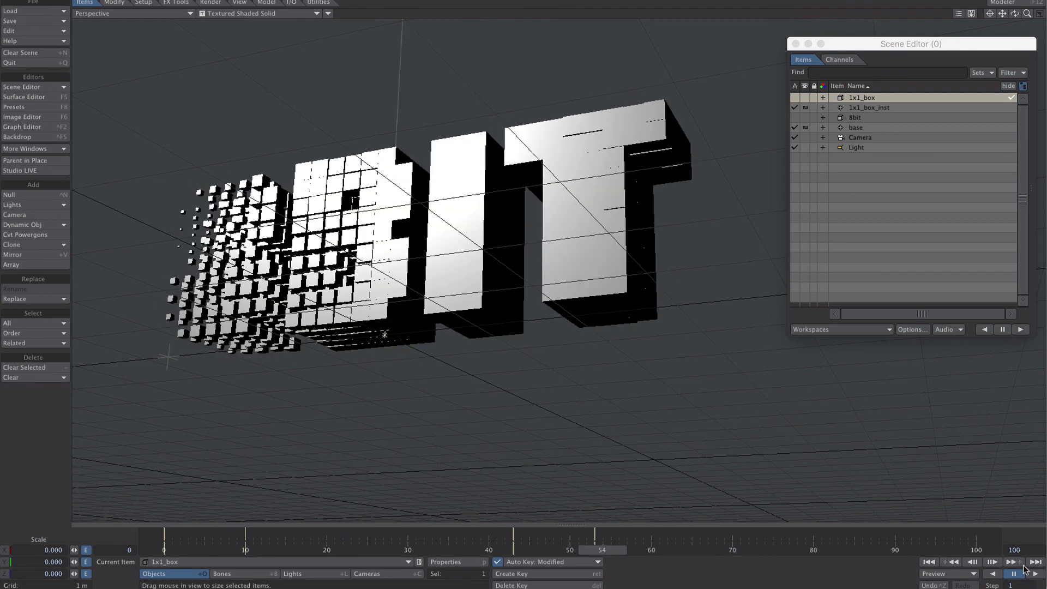
click(1036, 577)
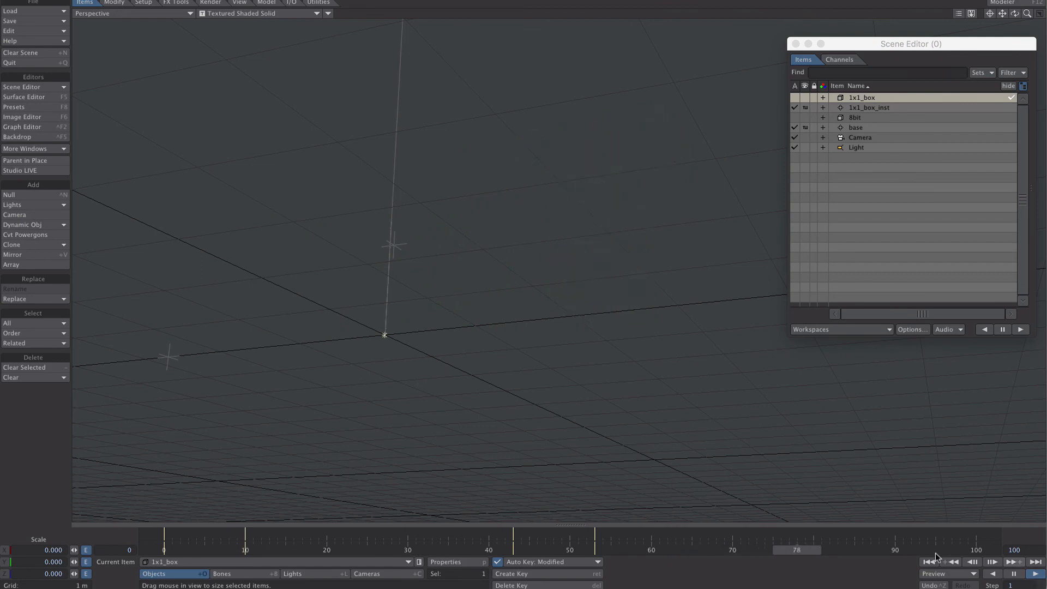
click(1016, 575)
Switch the Perspective viewport to VPR and scrub the timeline to frame 41 to preview the rendered boxes.
click(232, 15)
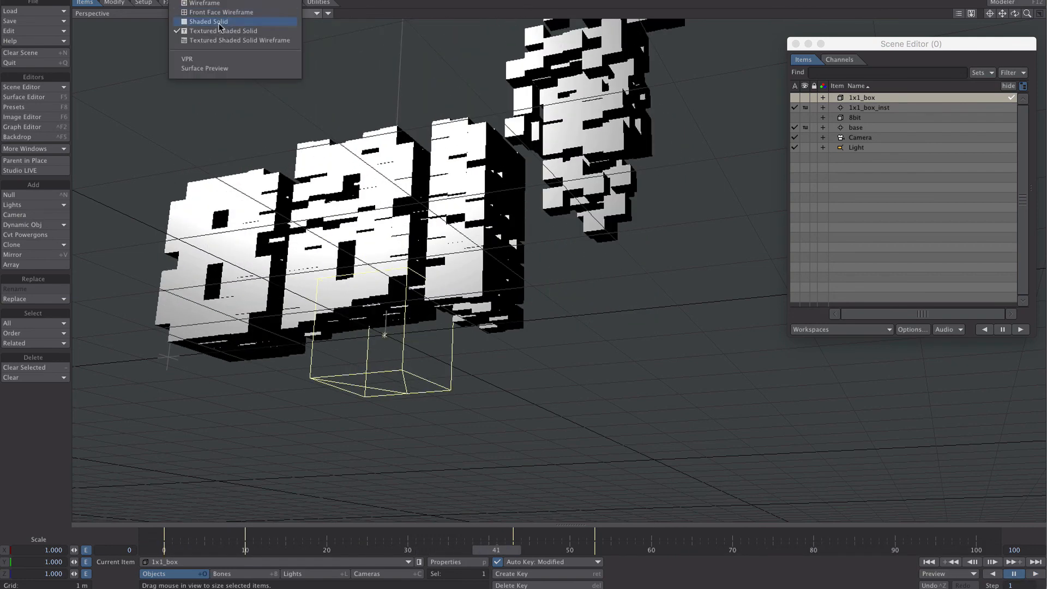
click(210, 59)
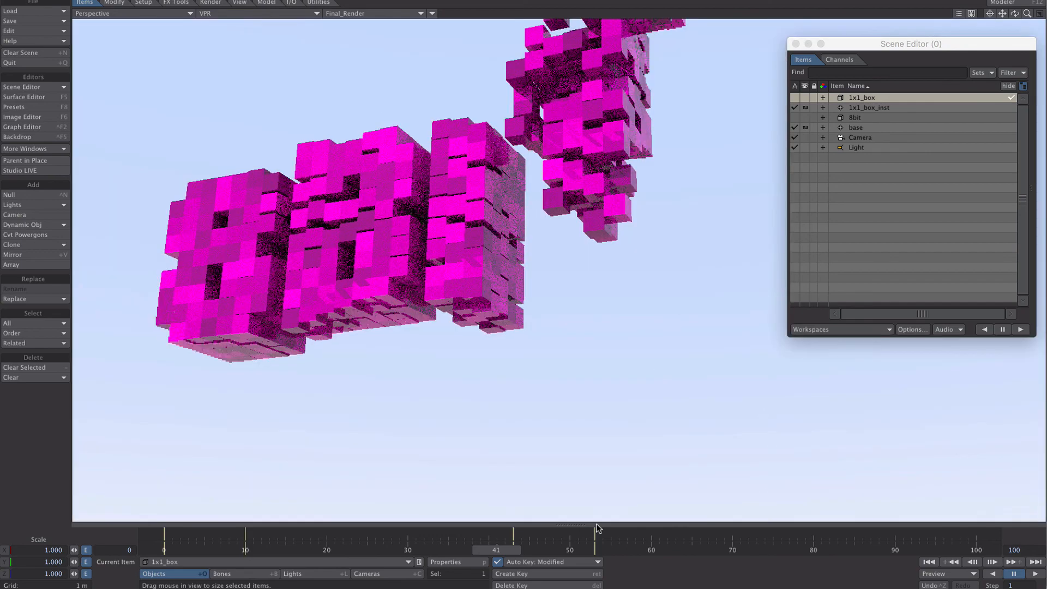
drag(562, 546, 496, 547)
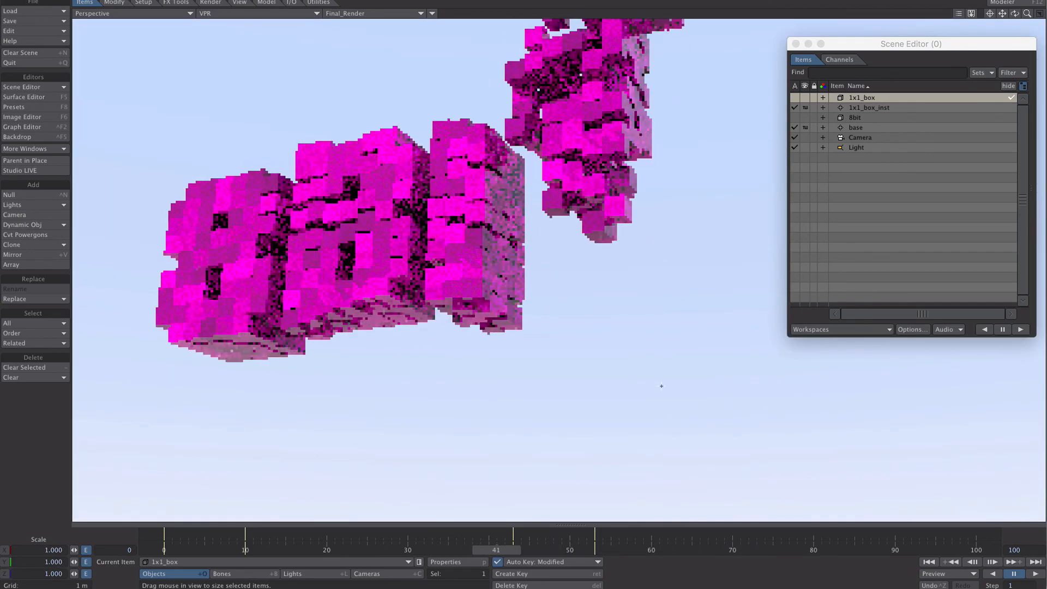